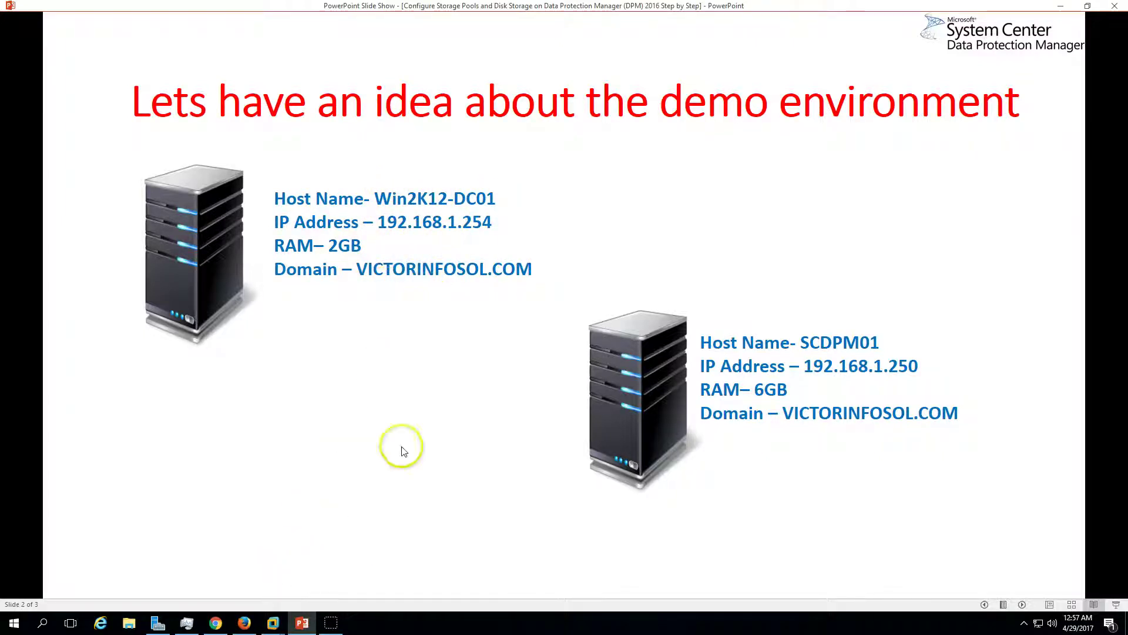
pyautogui.moveTo(273, 626)
pyautogui.click(252, 594)
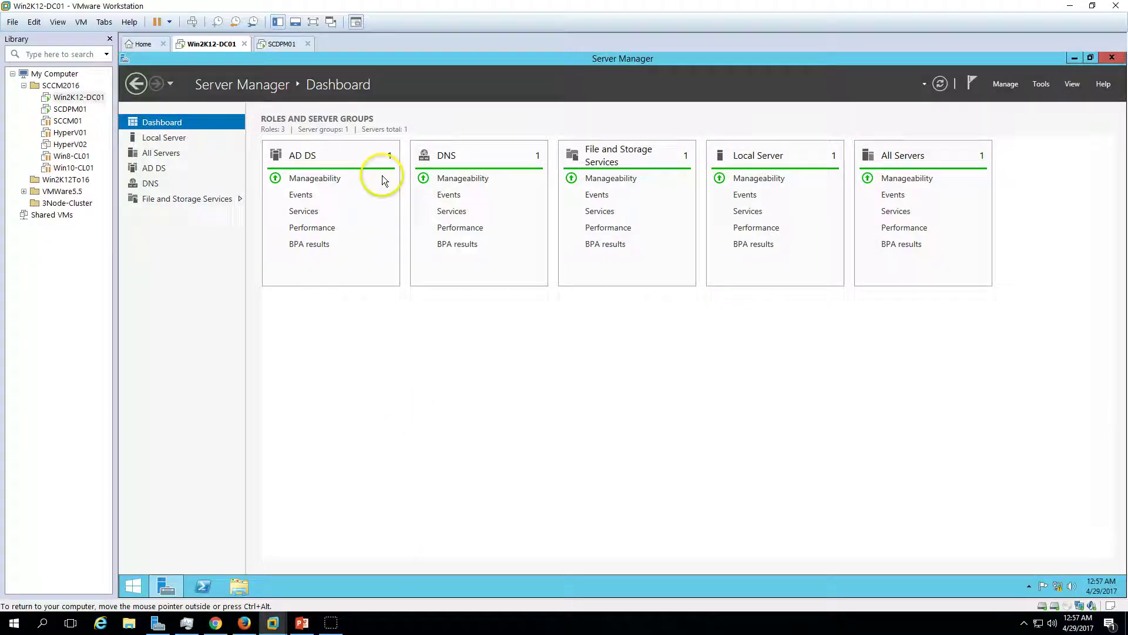
pyautogui.click(174, 140)
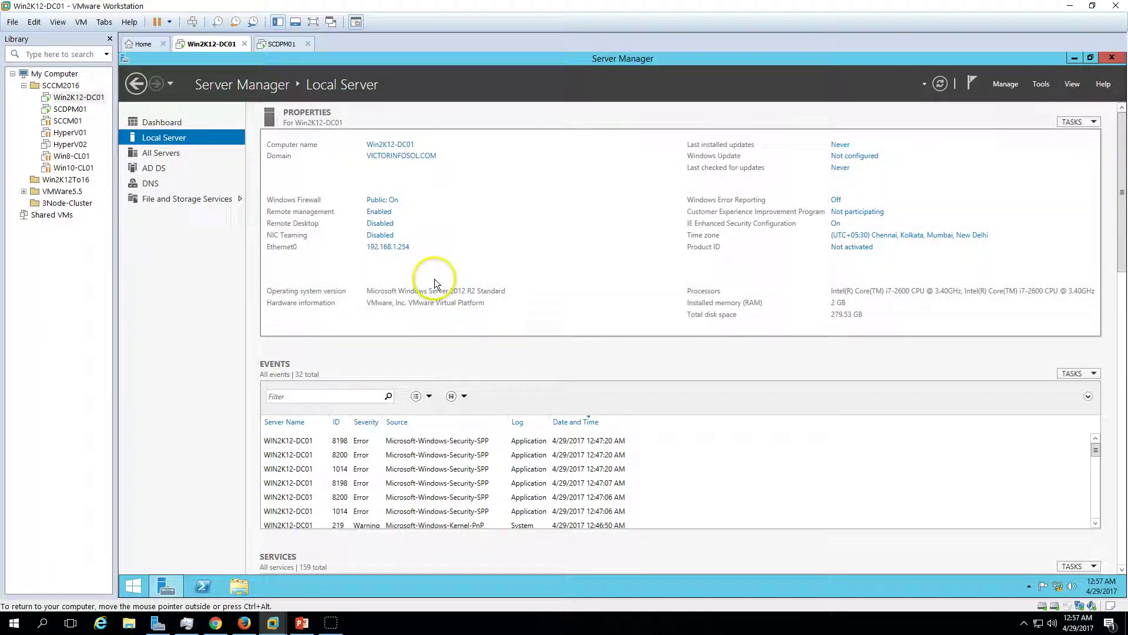
pyautogui.click(419, 157)
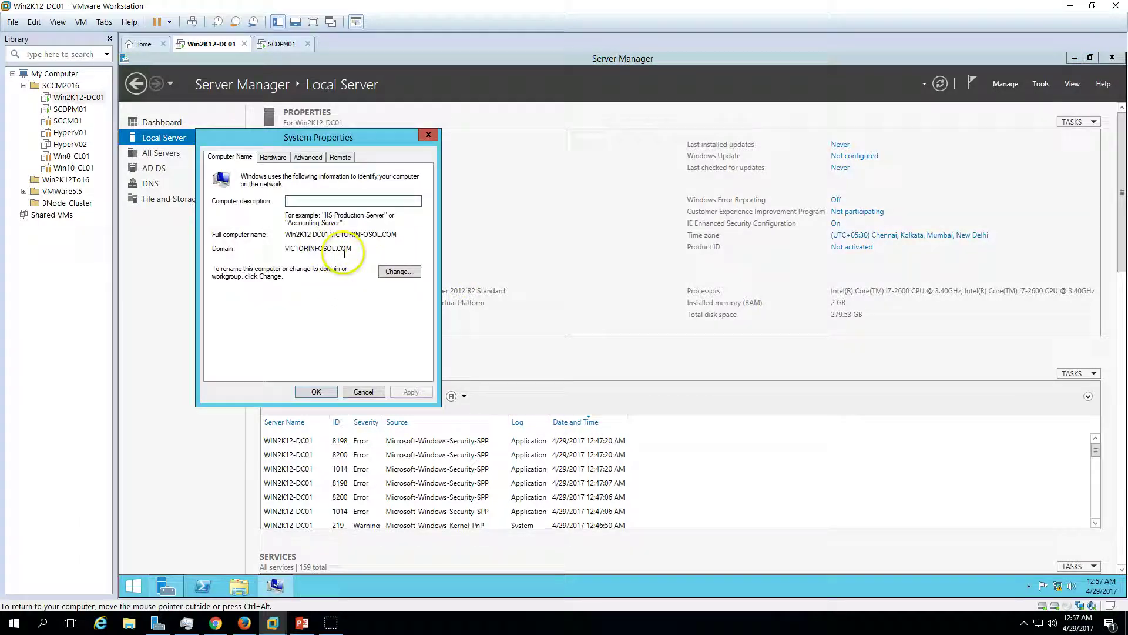
pyautogui.doubleClick(300, 248)
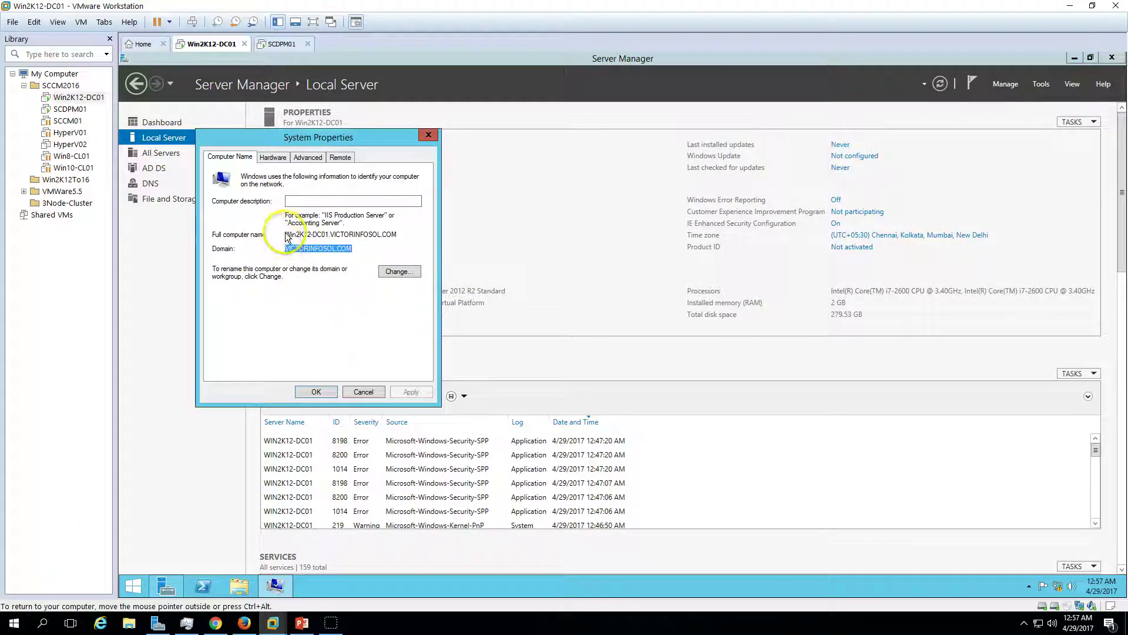
pyautogui.click(364, 392)
pyautogui.click(304, 622)
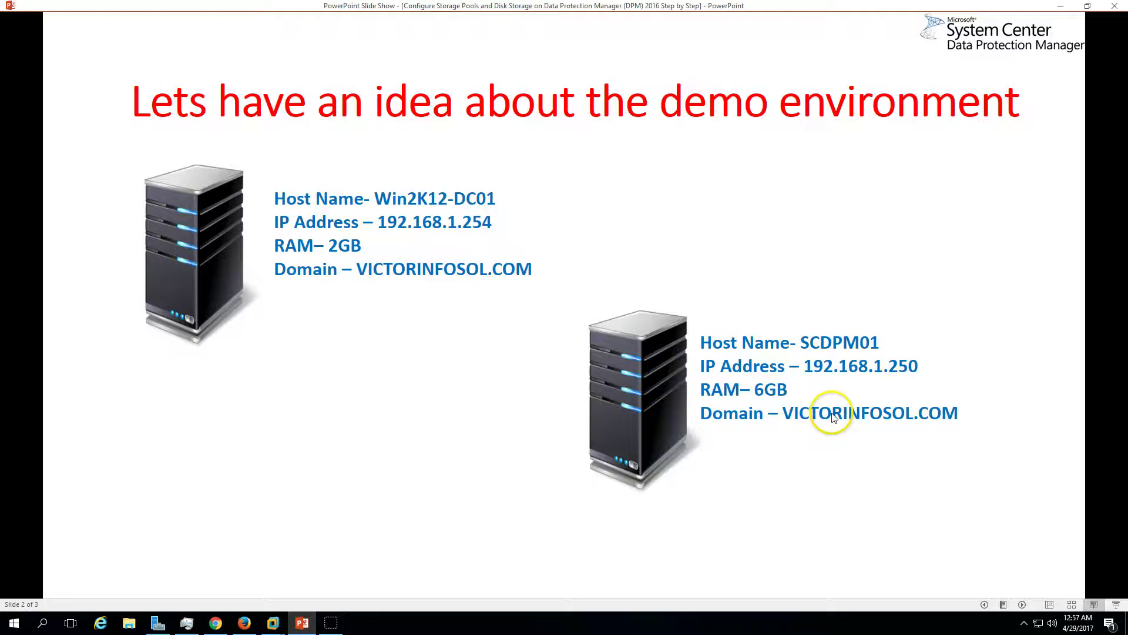
# Step: On the SCDPM01 VM, launch the DPM Administrator Console and approve the admin-rights prompt
pyautogui.click(301, 622)
pyautogui.click(287, 44)
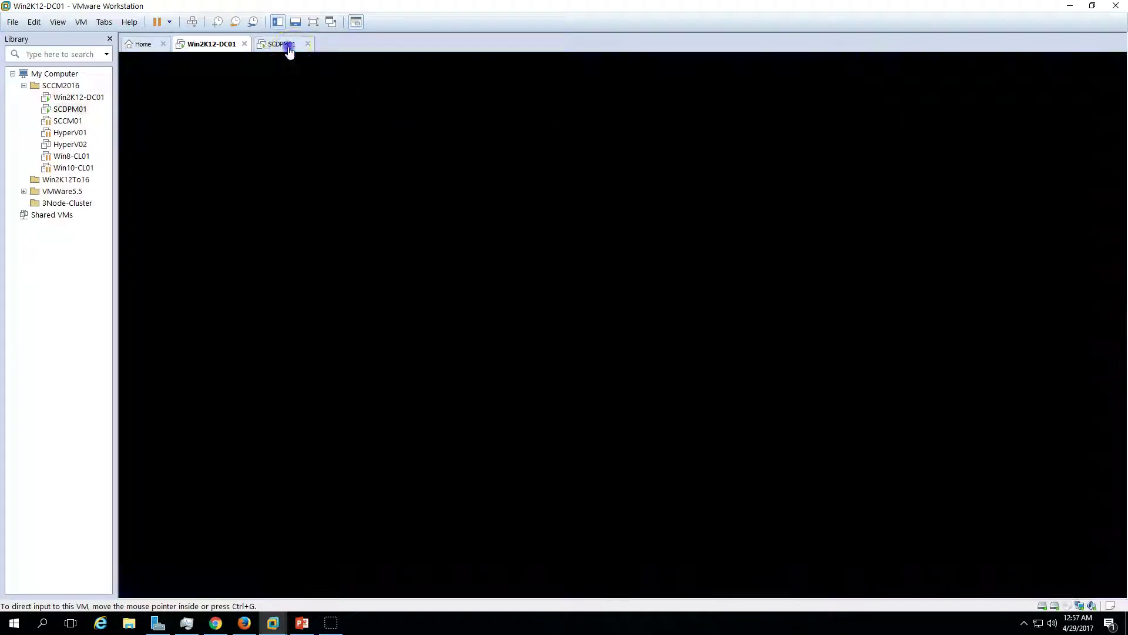
pyautogui.click(167, 590)
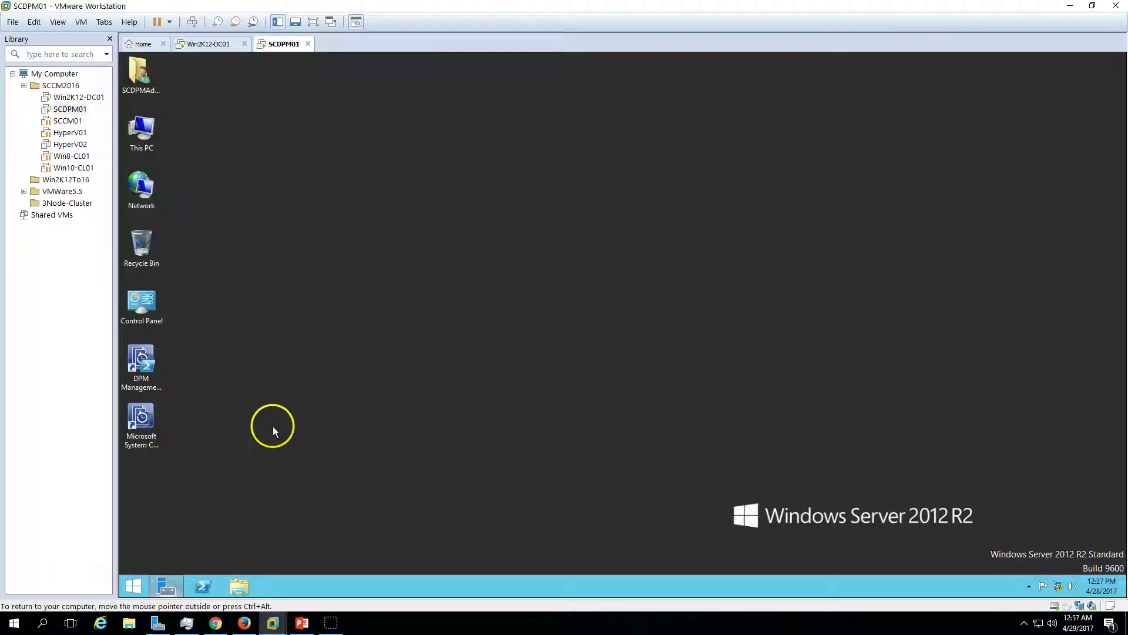
pyautogui.click(143, 422)
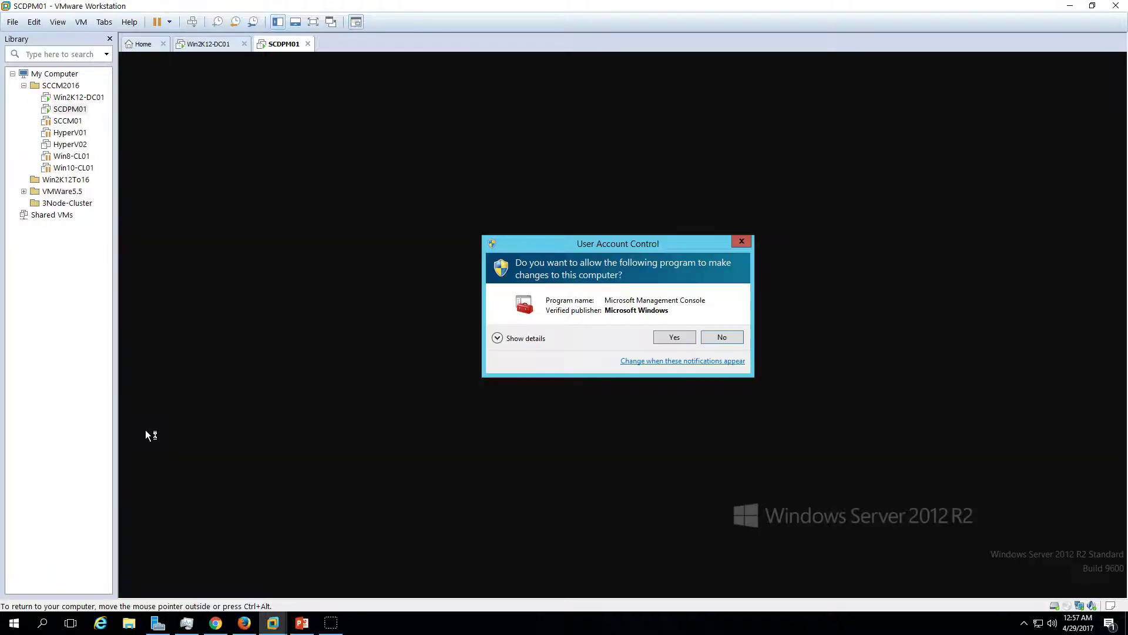
pyautogui.click(682, 337)
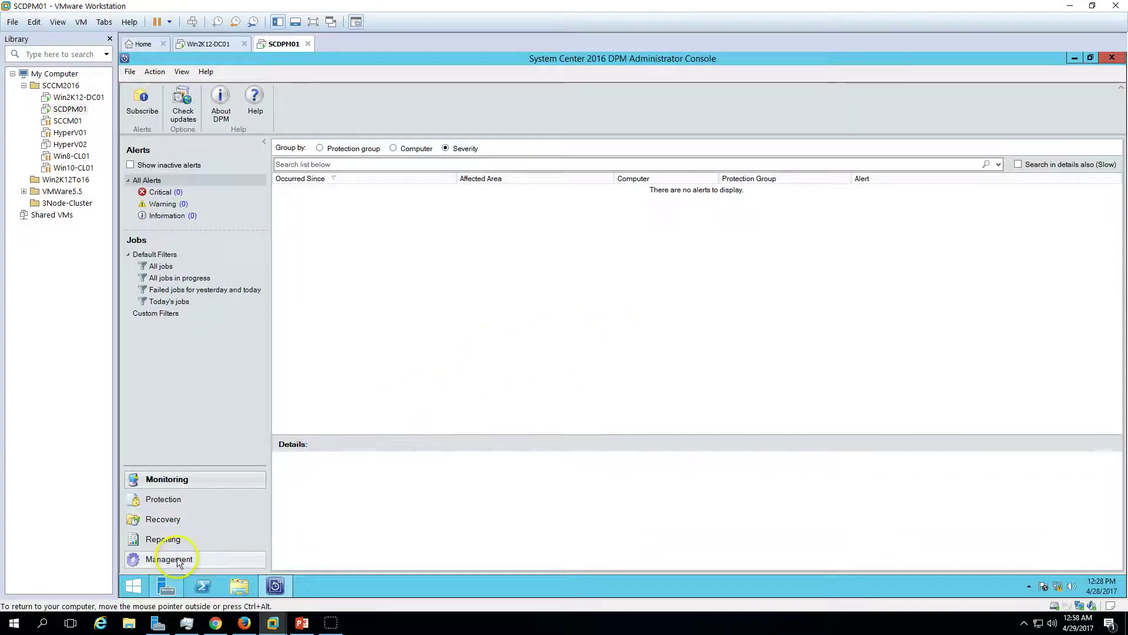
# Step: Open the console's Monitoring workspace, which shows no alerts
pyautogui.click(302, 623)
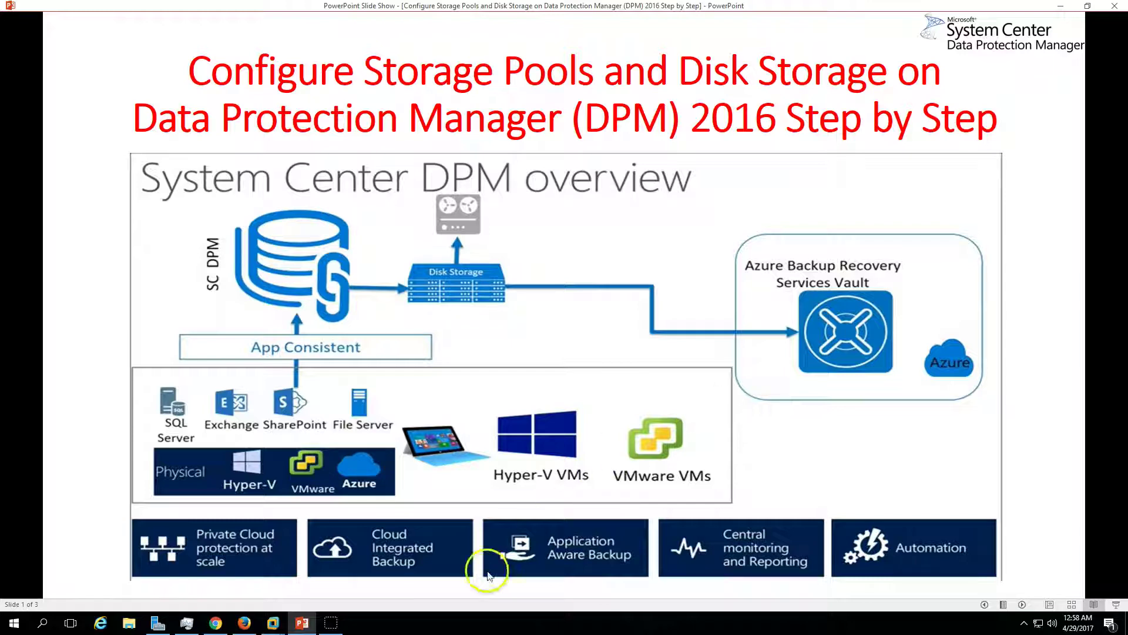
pyautogui.click(302, 621)
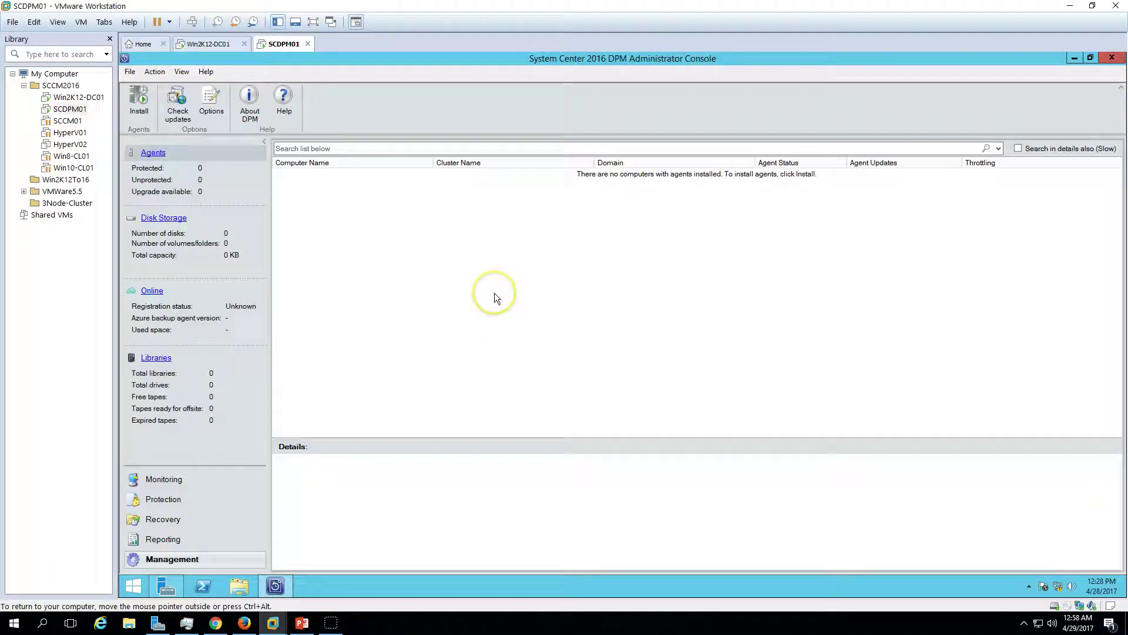
pyautogui.click(181, 479)
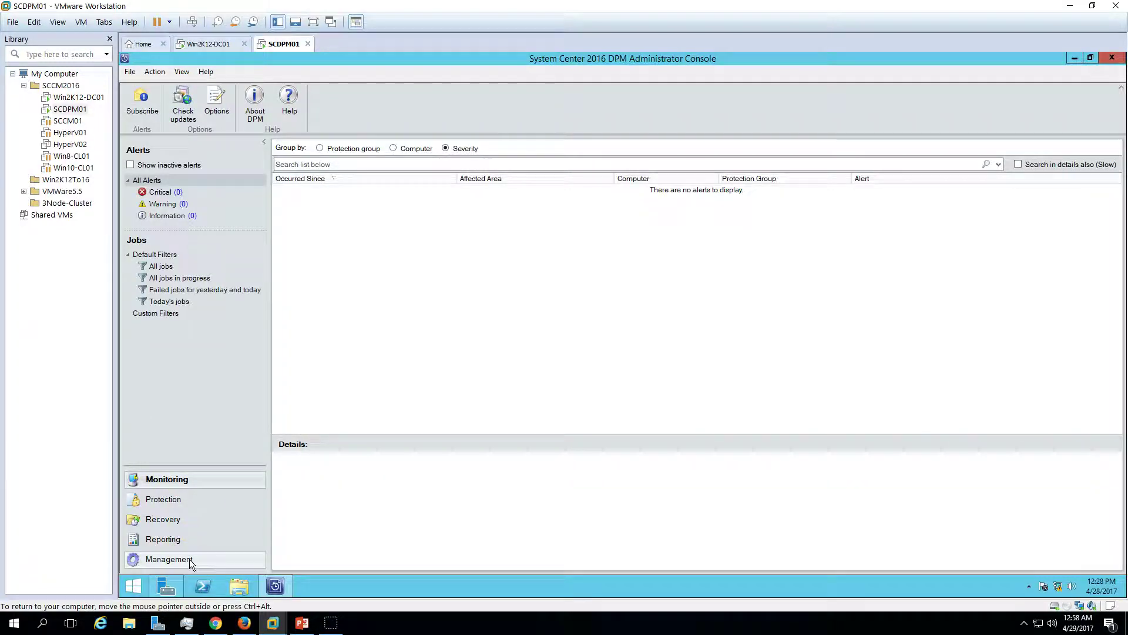
# Step: Go to Management > Disk Storage and open Add Disk Storage, which lists no available disks
pyautogui.click(189, 559)
pyautogui.click(159, 221)
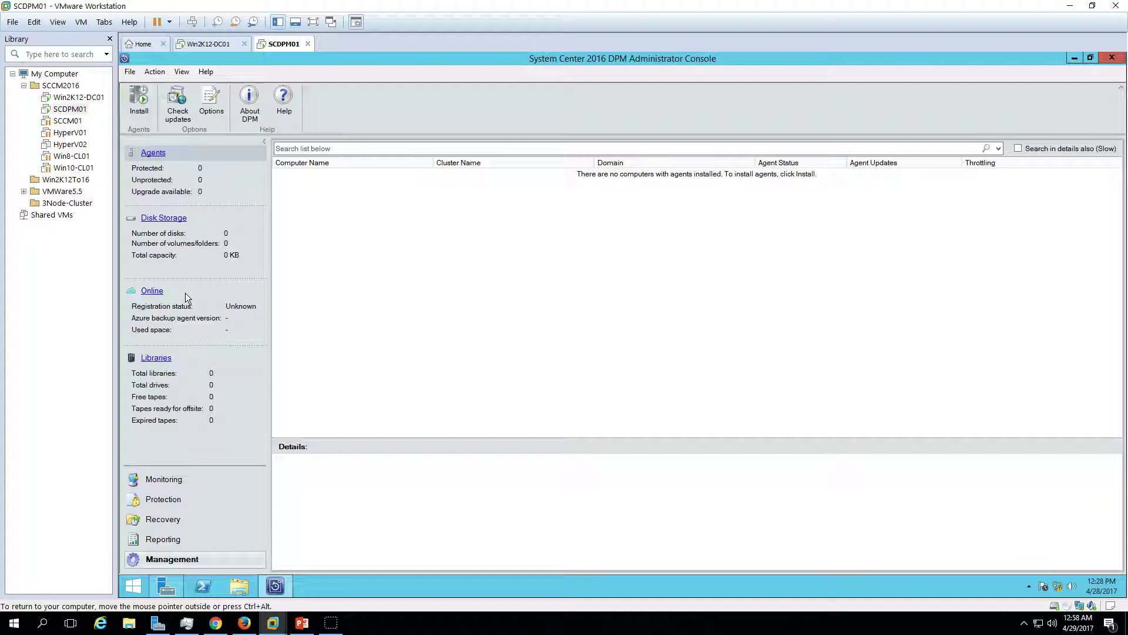
pyautogui.click(160, 219)
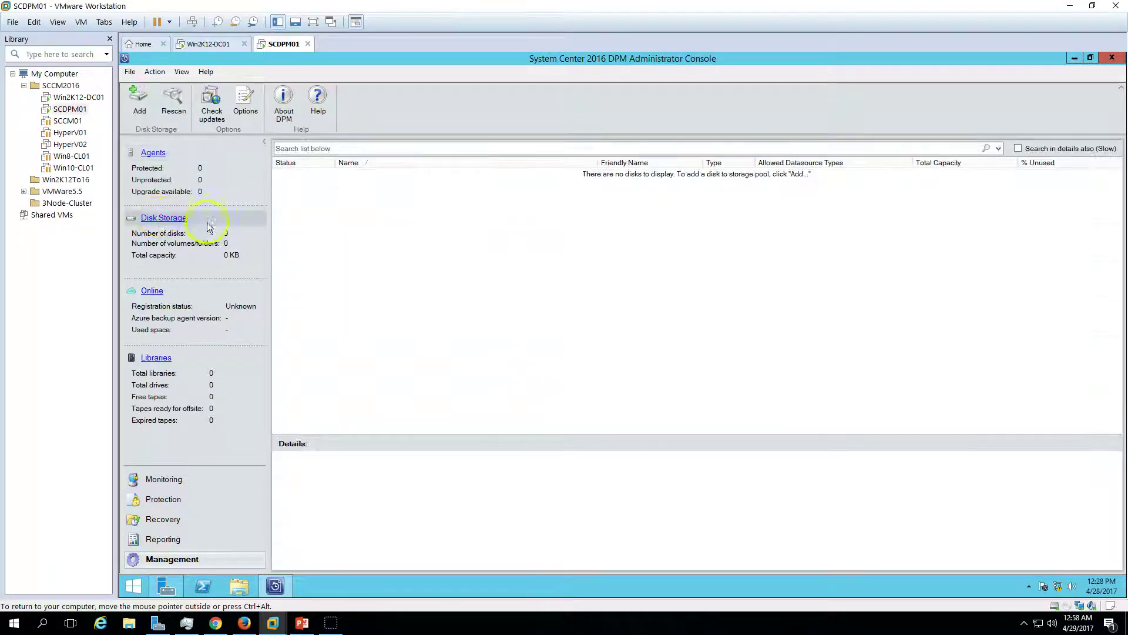
pyautogui.click(135, 101)
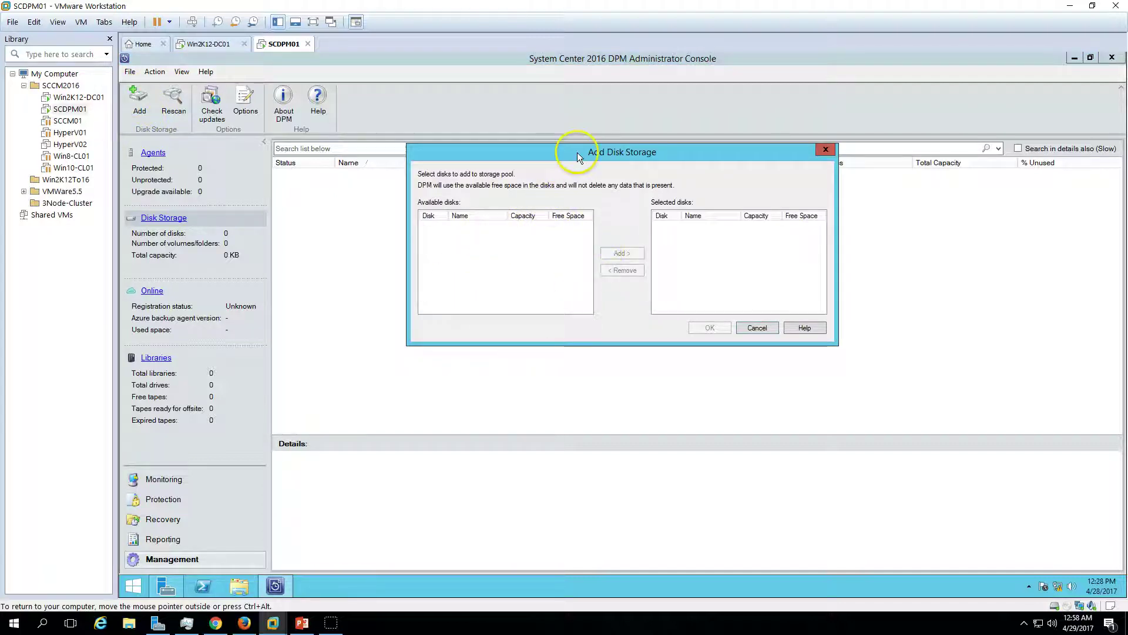
# Step: Check Disk Management and This PC to confirm only the 60 GB system disk and a DVD drive
pyautogui.click(167, 586)
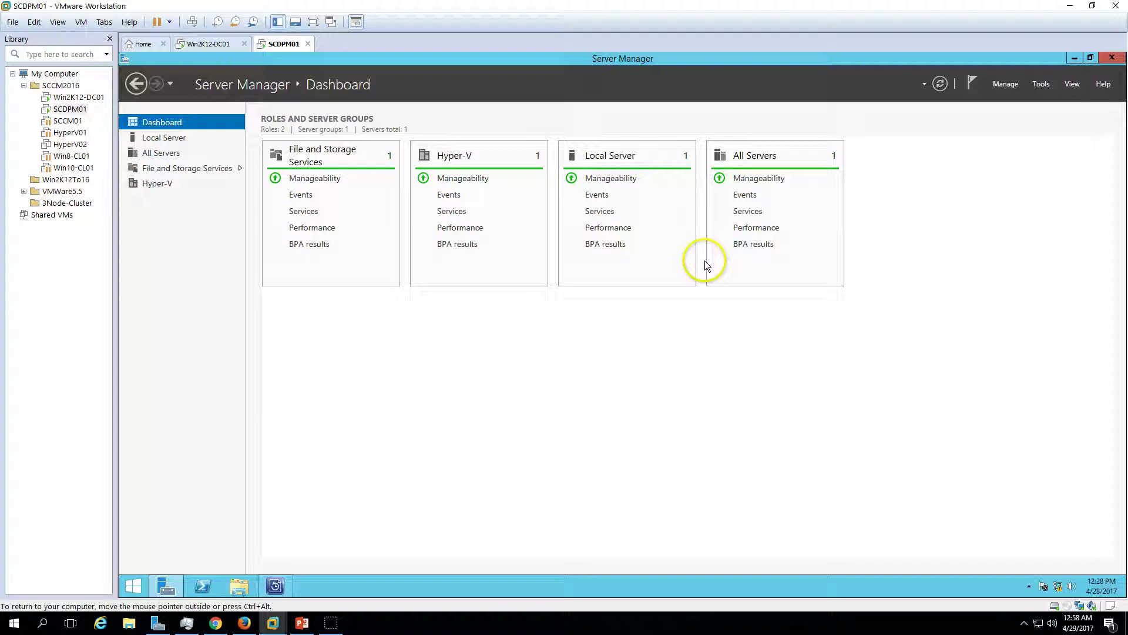
pyautogui.click(1035, 85)
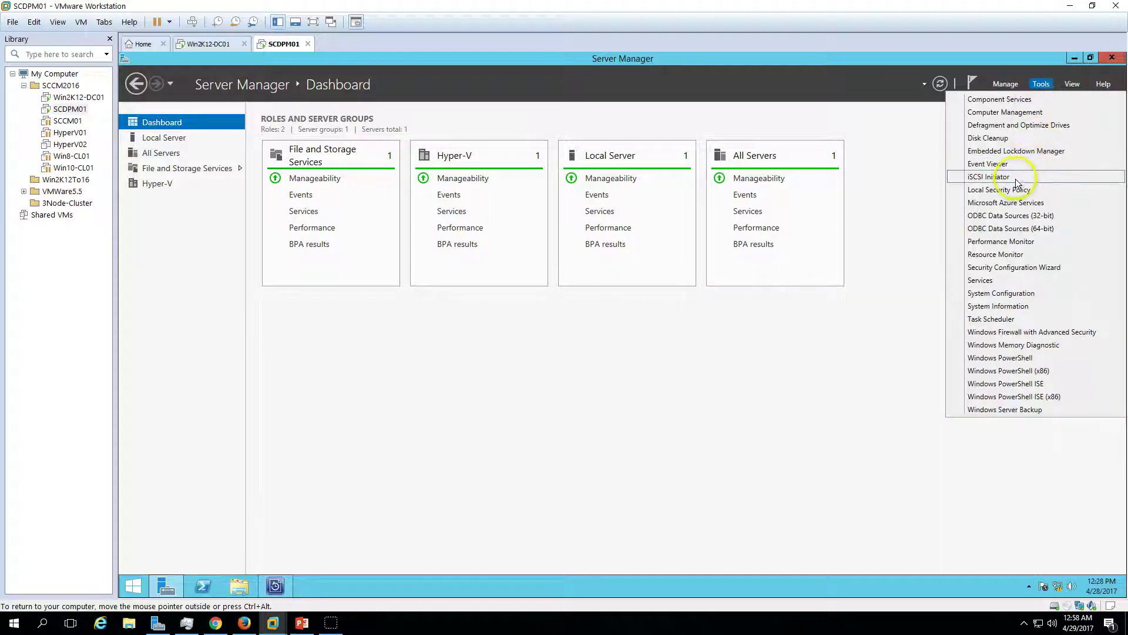
pyautogui.click(1004, 113)
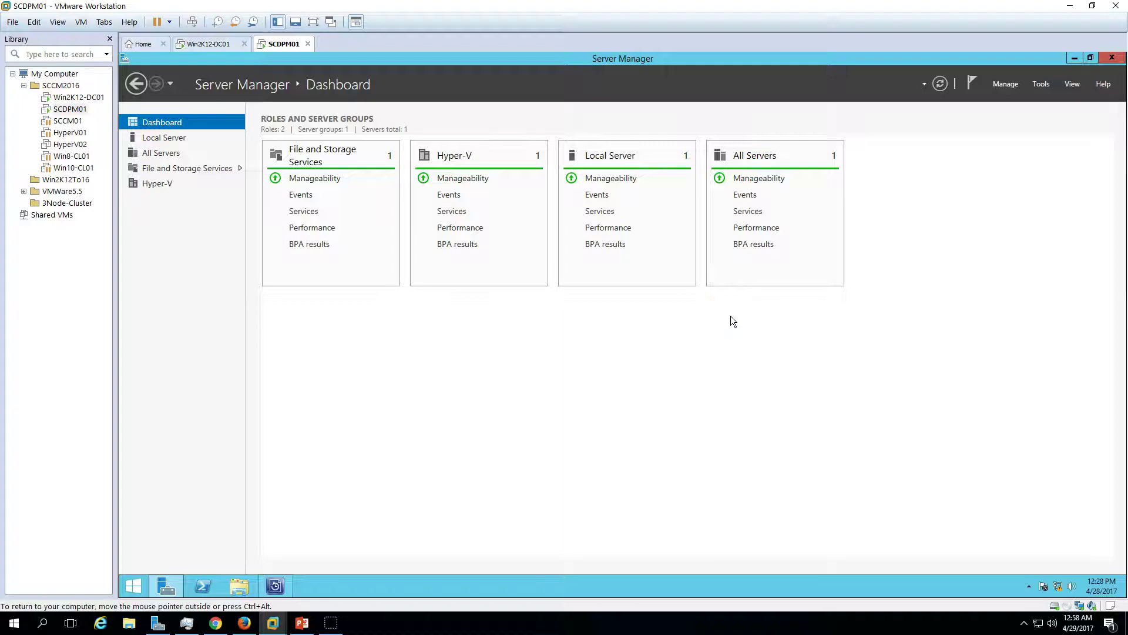
pyautogui.doubleClick(169, 201)
pyautogui.click(190, 223)
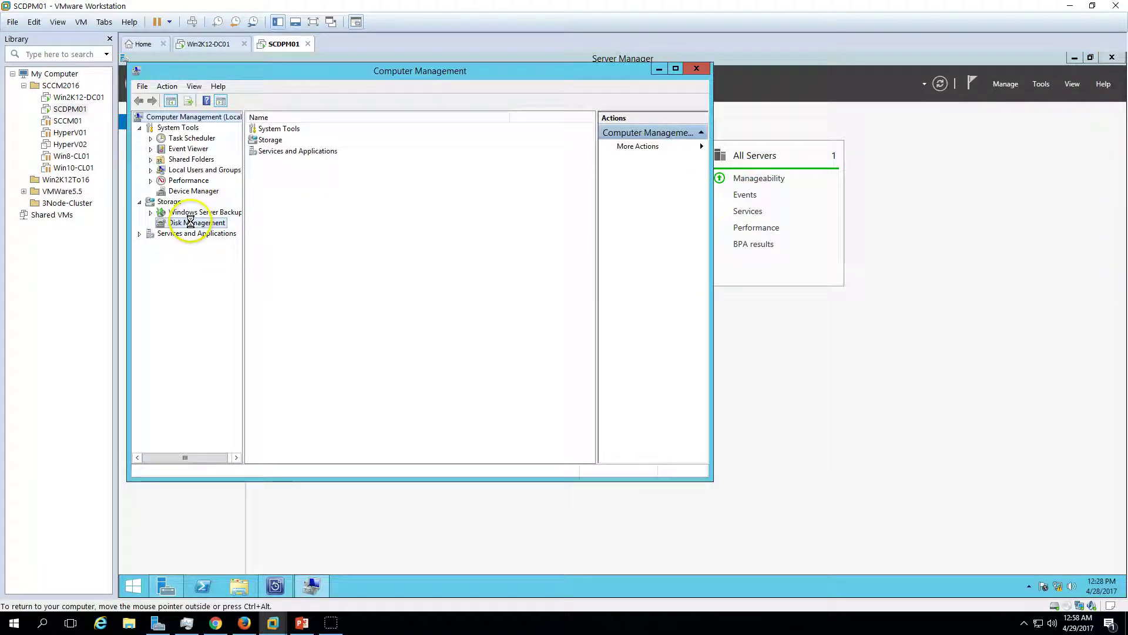
pyautogui.click(676, 69)
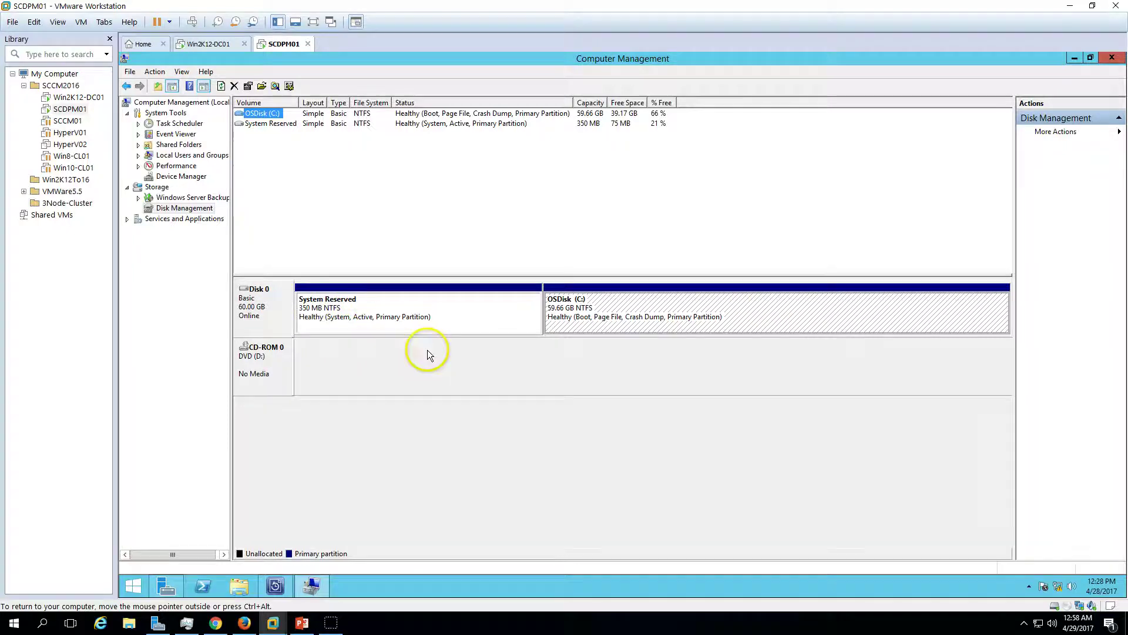
pyautogui.click(238, 587)
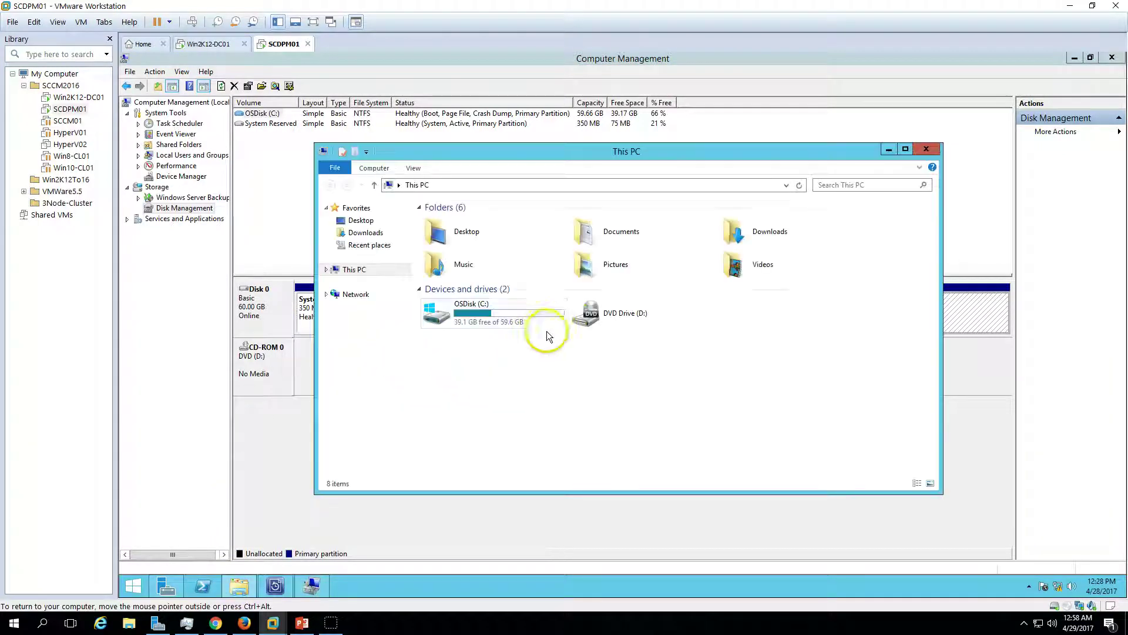
pyautogui.click(930, 150)
pyautogui.click(1072, 58)
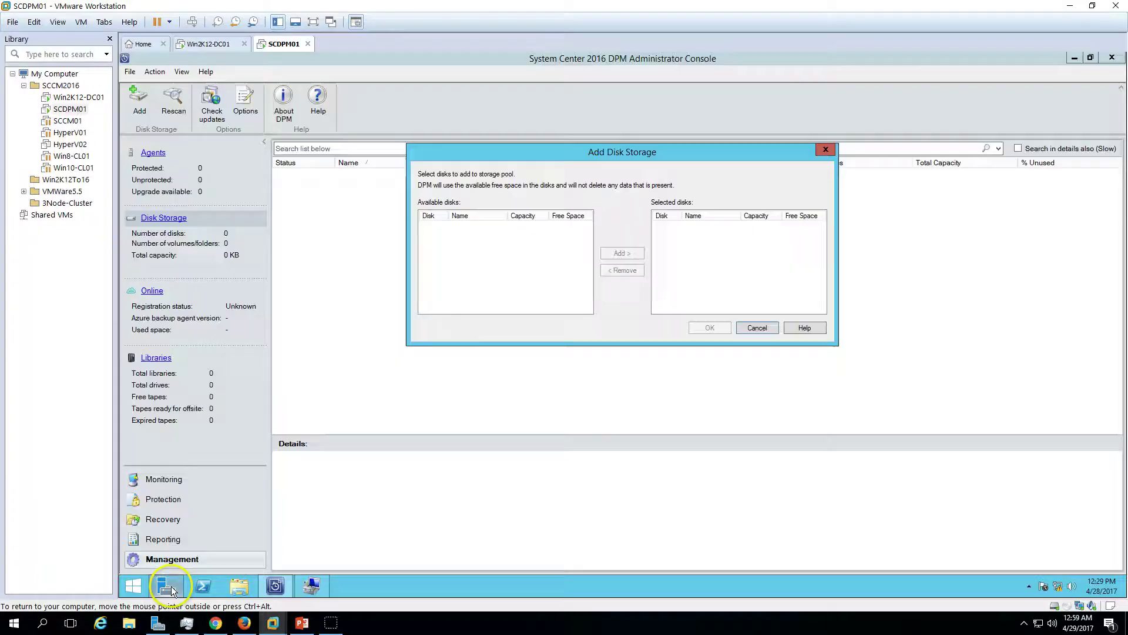
# Step: Cancel Add Disk Storage and check DC01's iSCSI page, showing two unconnected 101 GB virtual disks
pyautogui.click(167, 584)
pyautogui.click(761, 328)
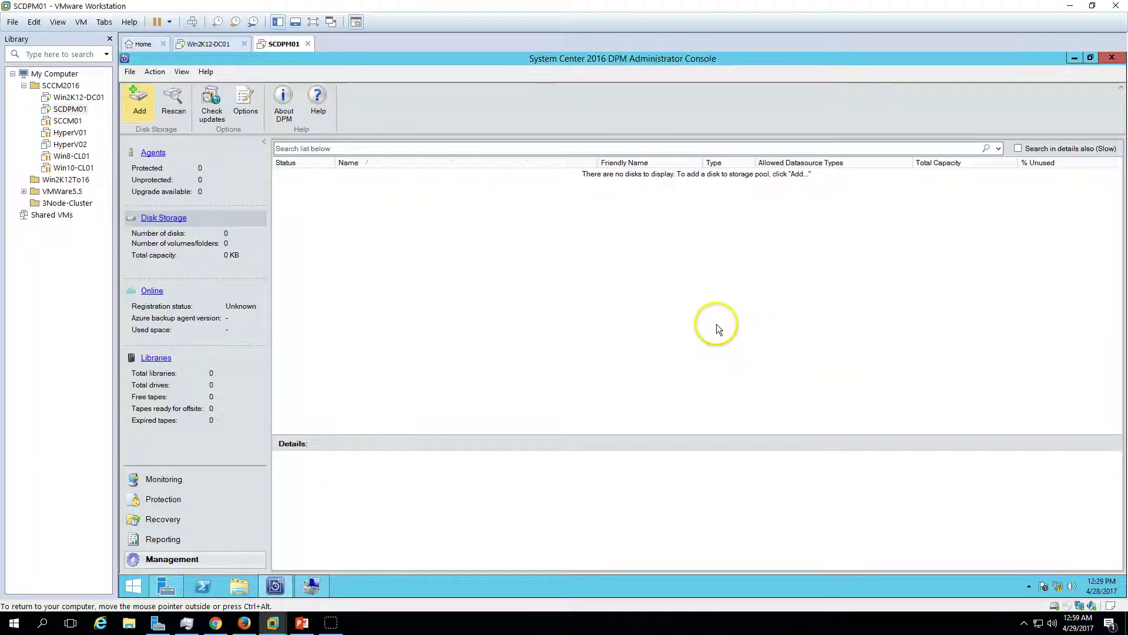
pyautogui.click(220, 45)
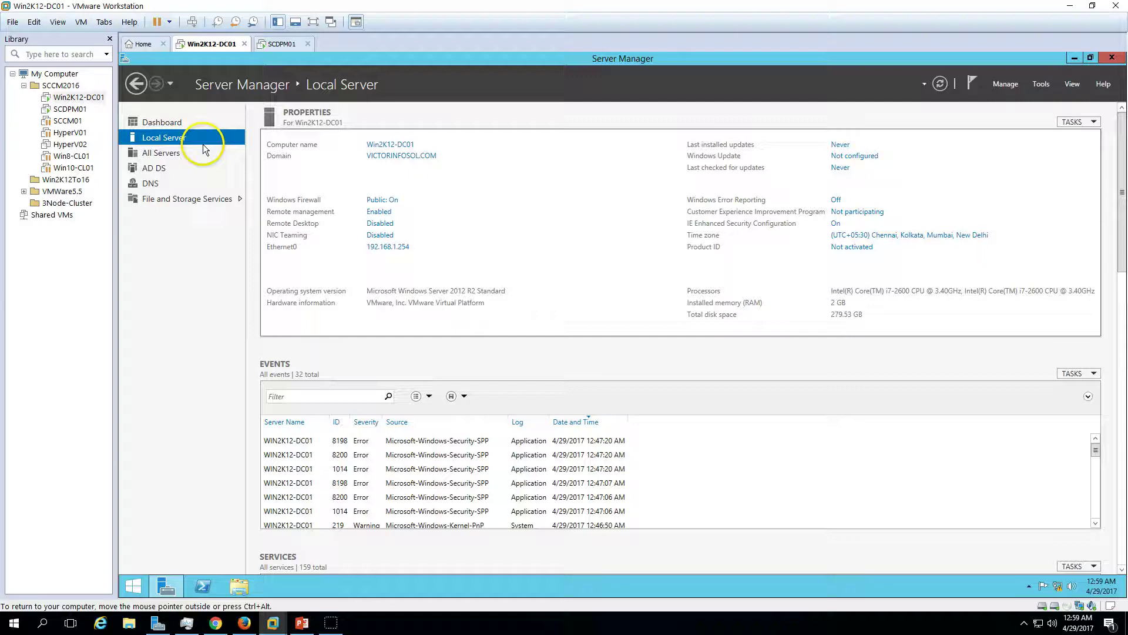
pyautogui.click(176, 198)
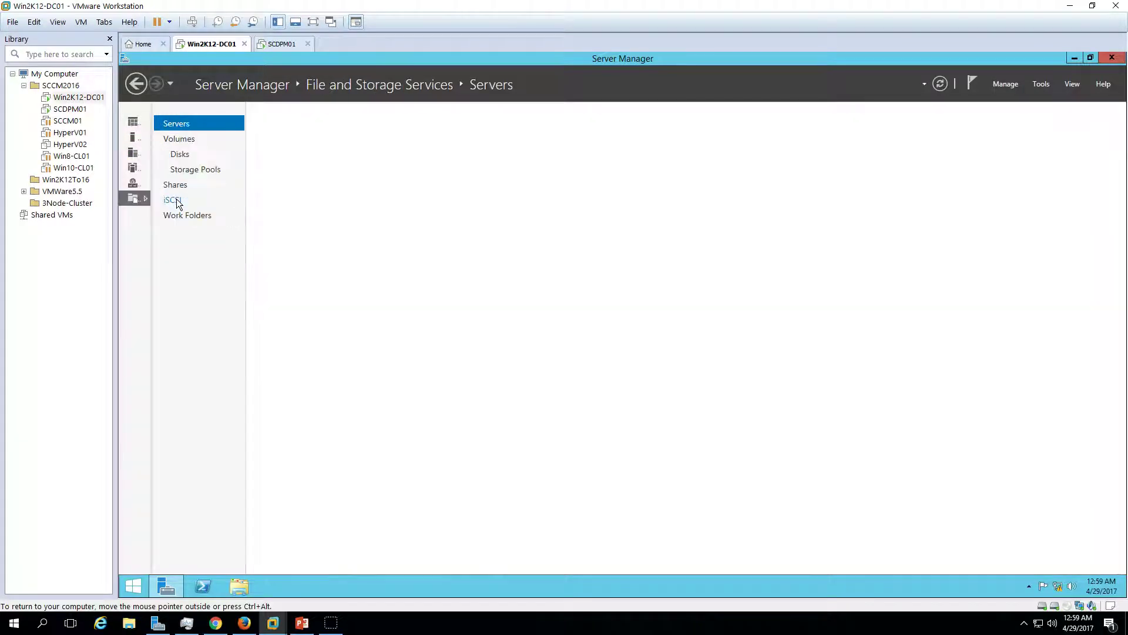
pyautogui.click(173, 201)
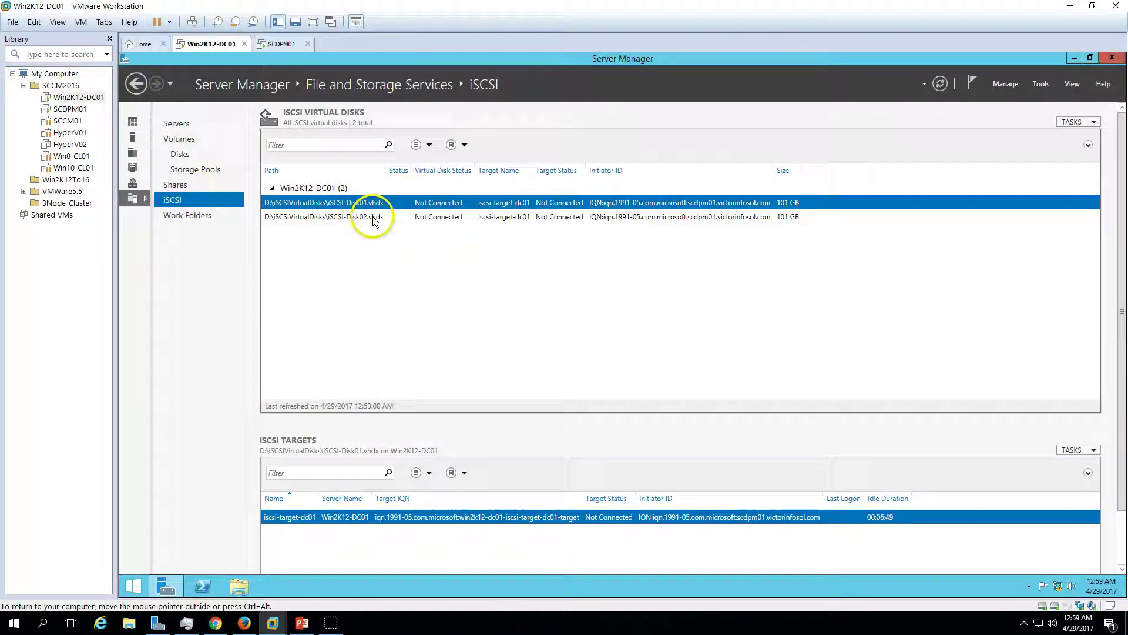
pyautogui.click(427, 215)
pyautogui.click(427, 202)
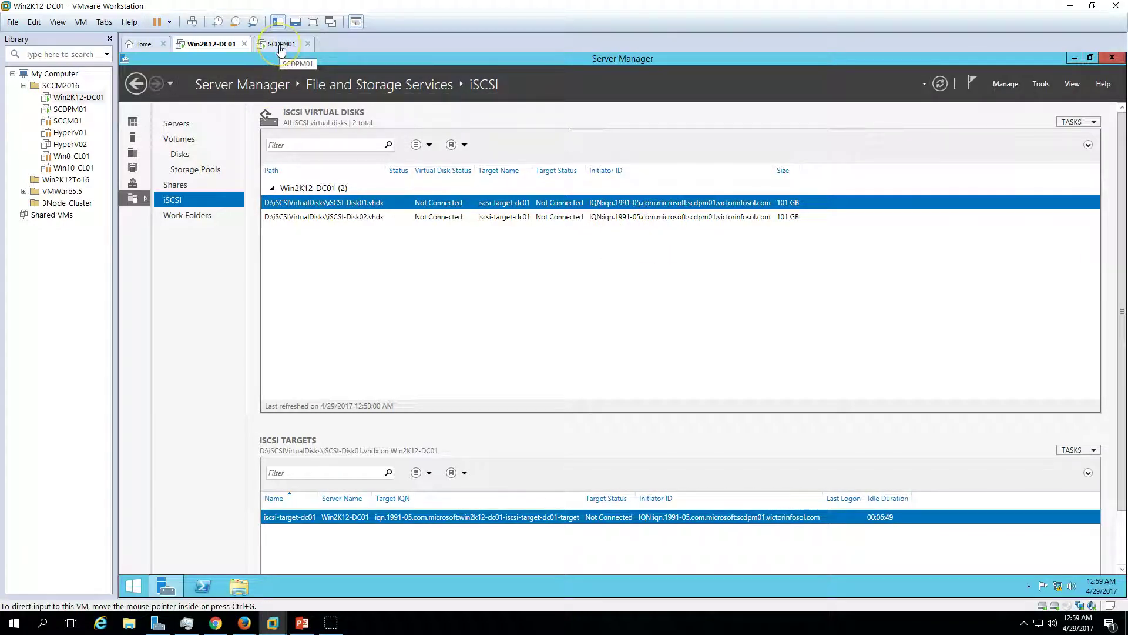
pyautogui.click(283, 44)
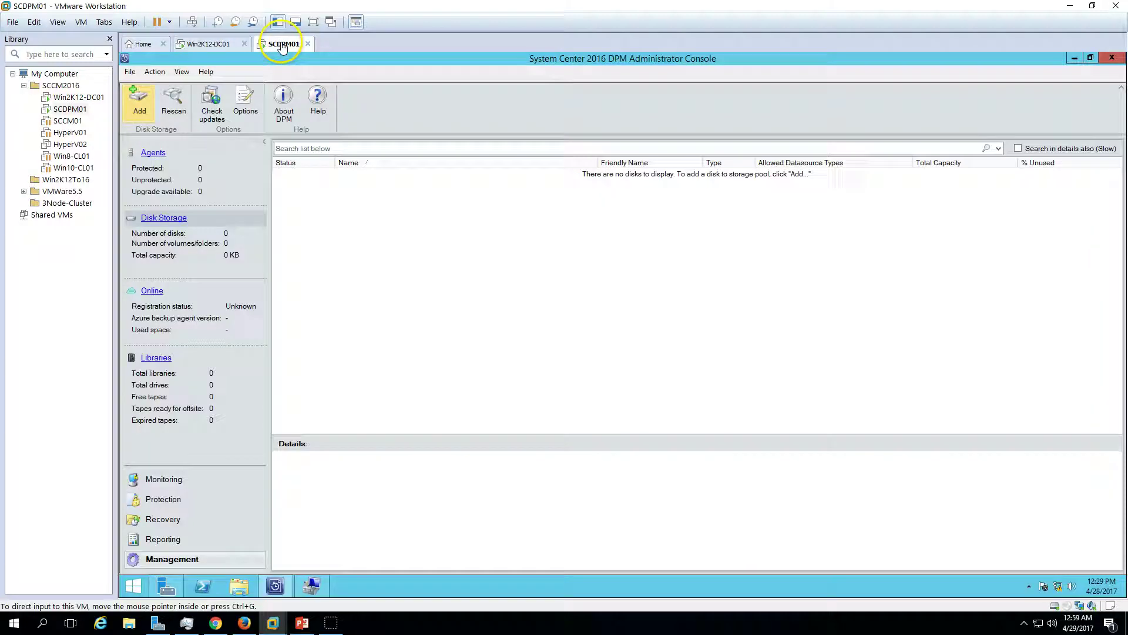
# Step: Launch iSCSI Initiator from Server Manager Tools and agree to start the iSCSI service
pyautogui.click(166, 586)
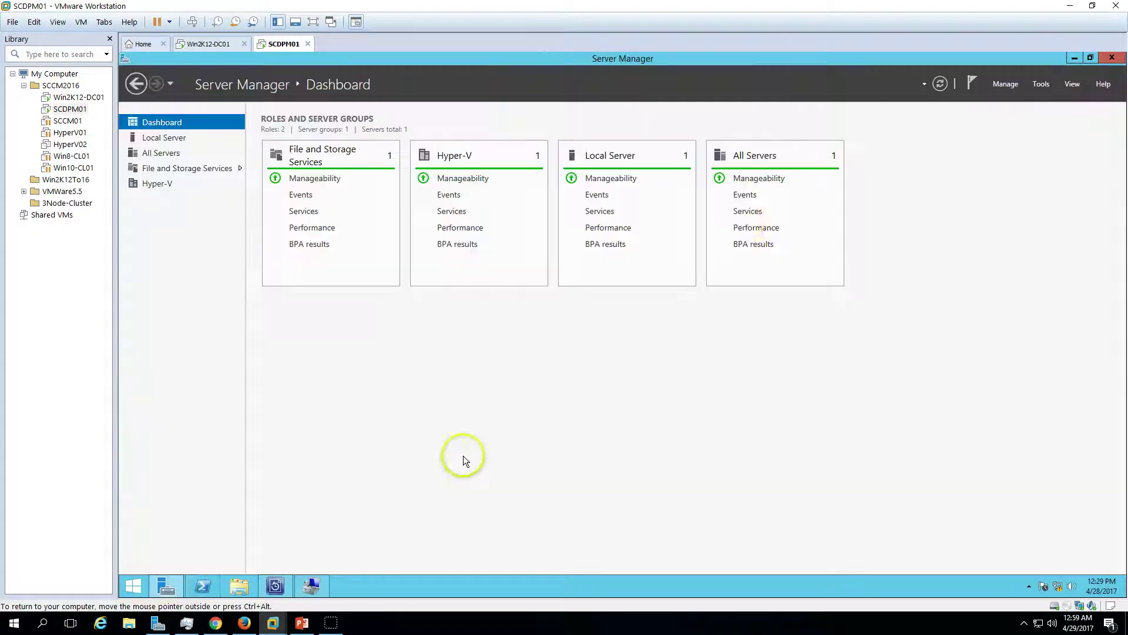
pyautogui.click(1005, 84)
pyautogui.click(1042, 86)
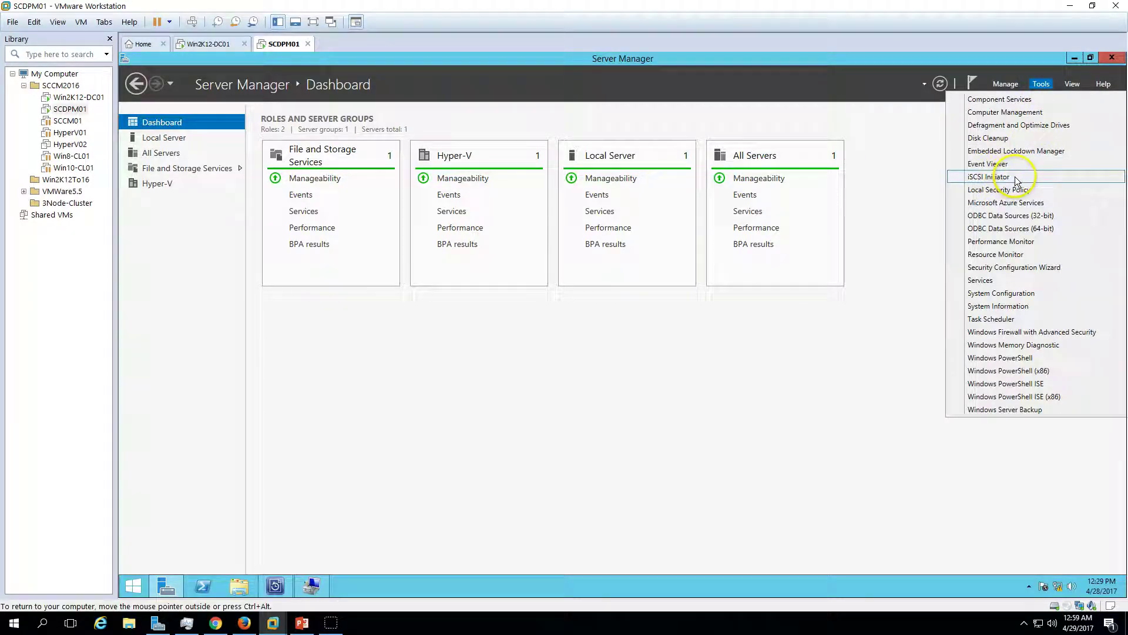
pyautogui.click(1002, 178)
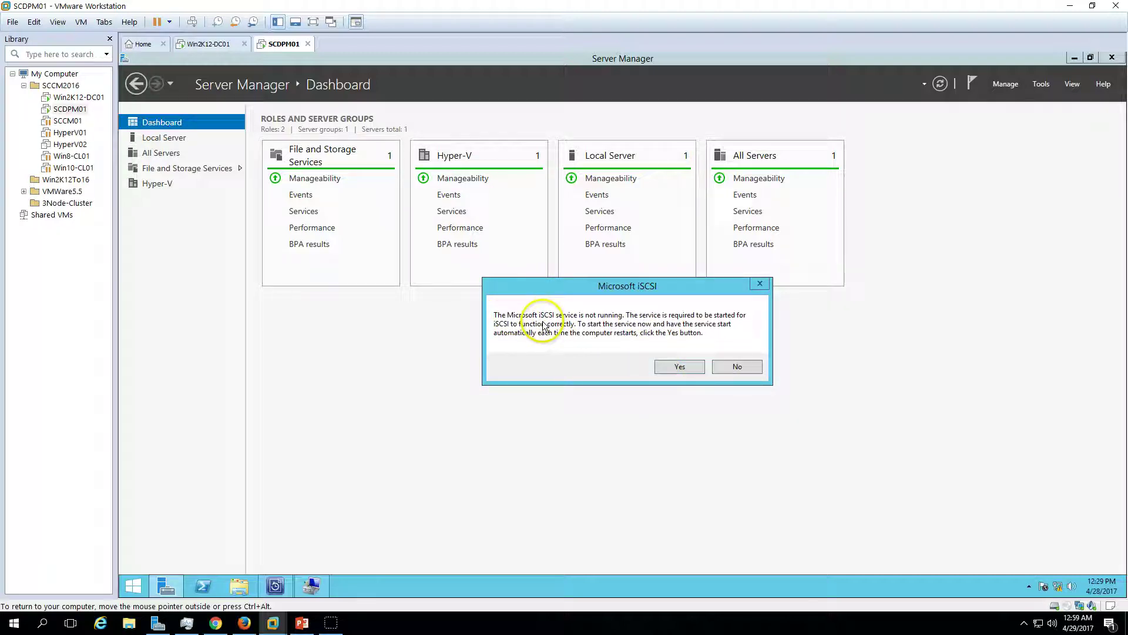
pyautogui.click(679, 367)
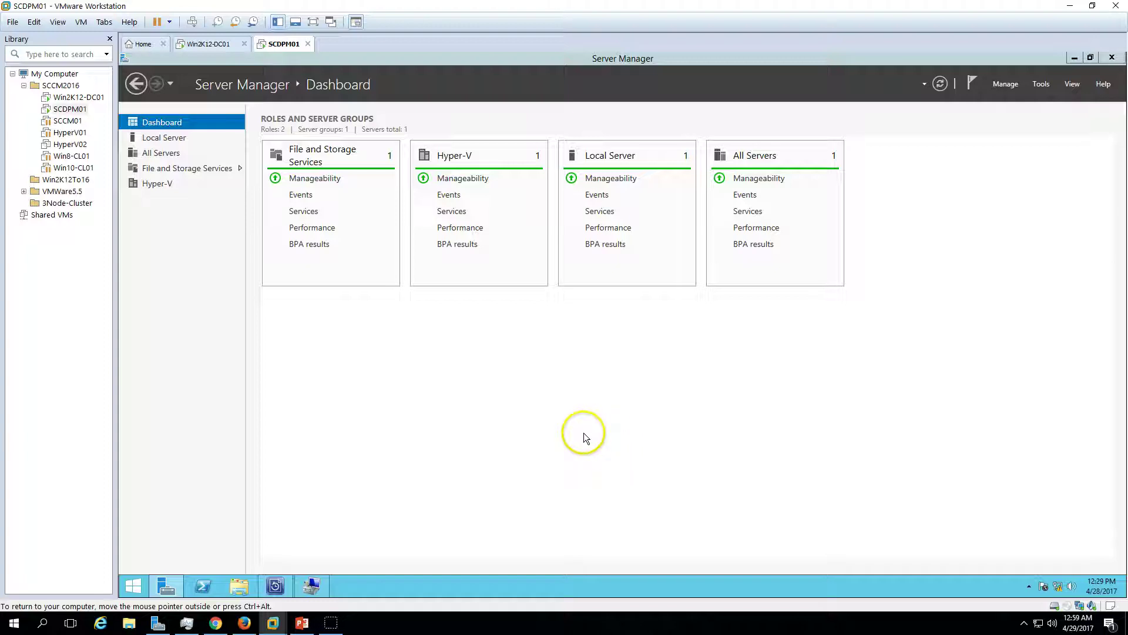
pyautogui.click(1074, 57)
pyautogui.click(1074, 57)
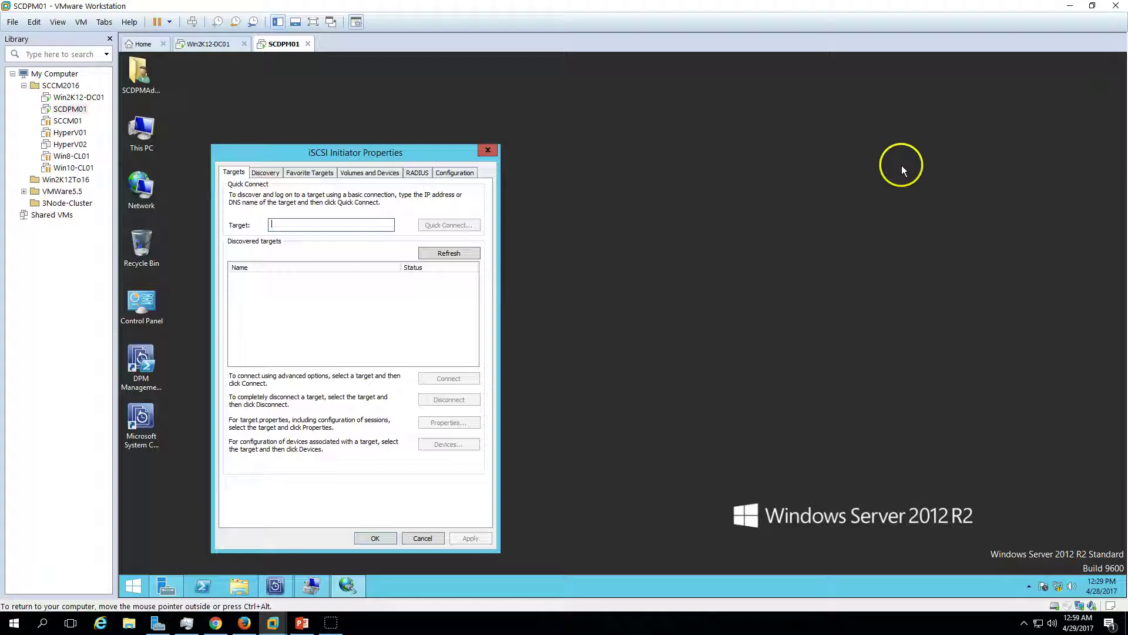
# Step: Quick Connect to the DC01 iSCSI target by its IP address and connect it as a favourite target
pyautogui.moveTo(418, 147); pyautogui.dragTo(464, 143)
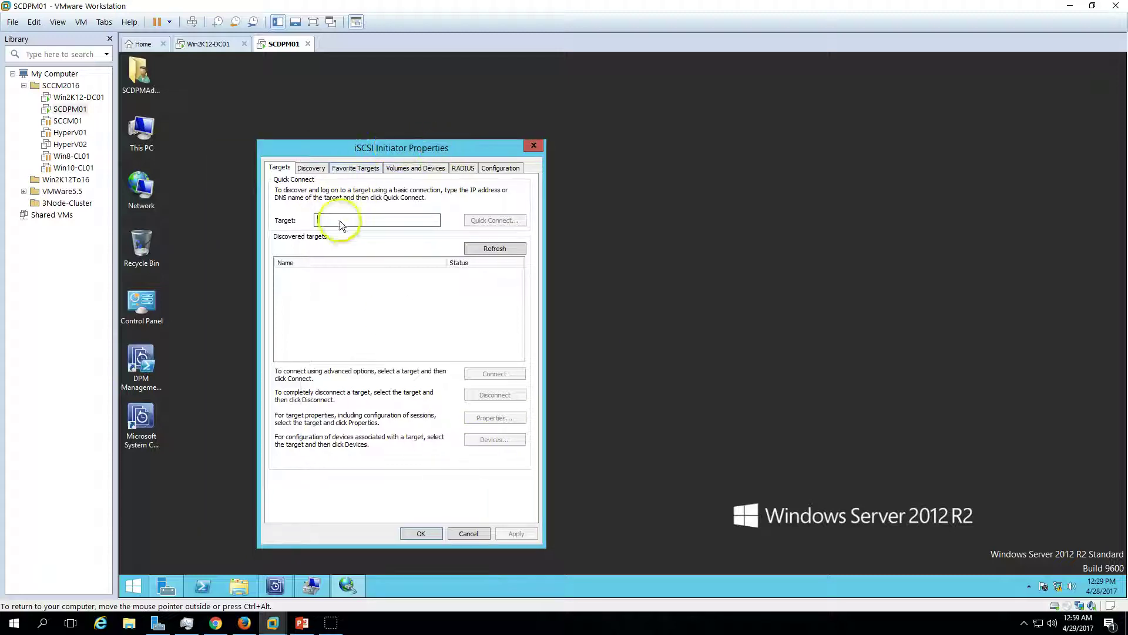
pyautogui.write('192.168.1.254')
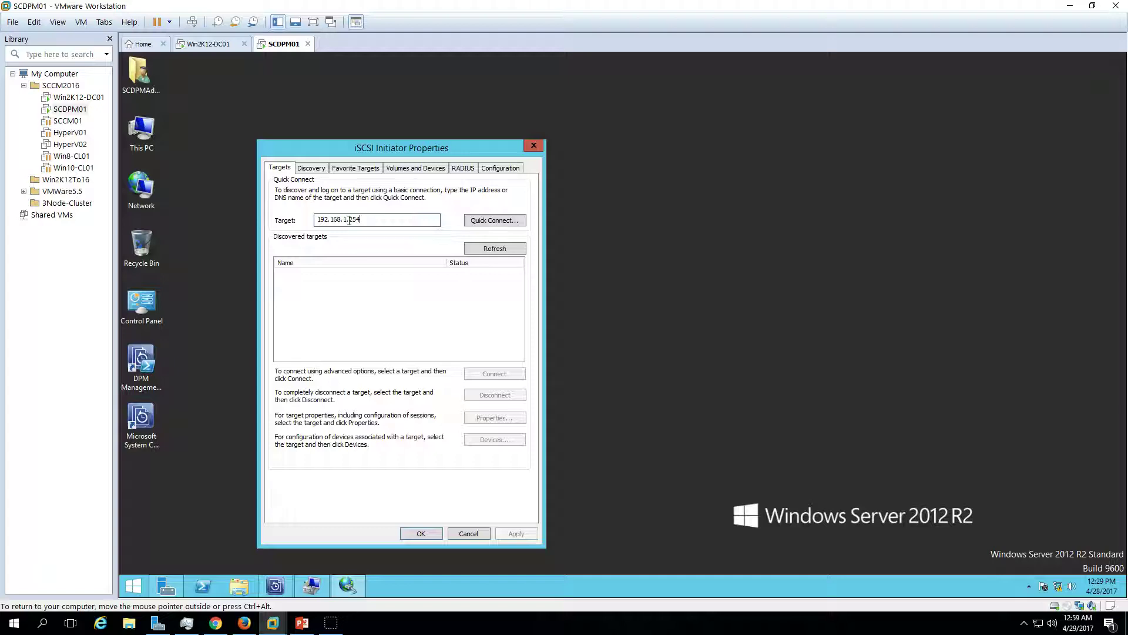
pyautogui.click(482, 220)
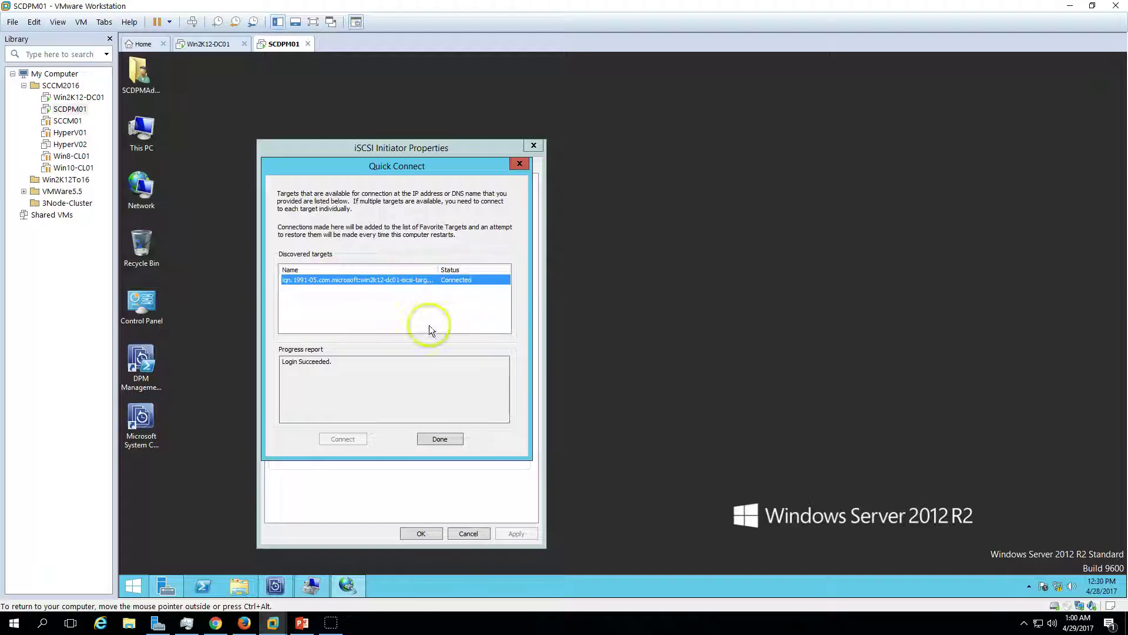
pyautogui.click(445, 440)
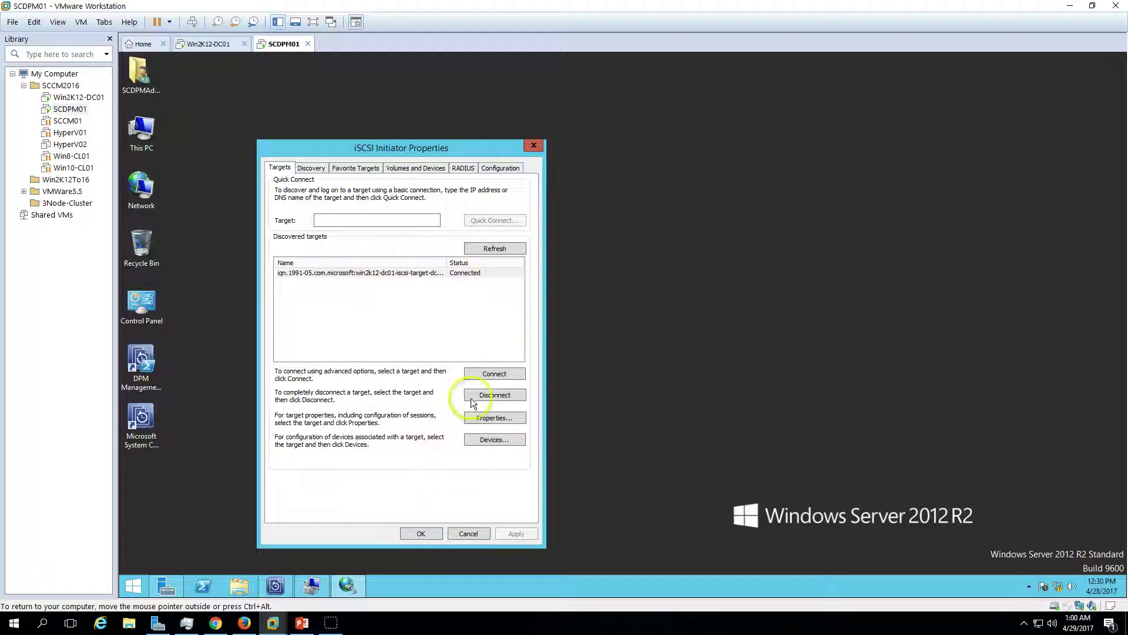
pyautogui.click(494, 376)
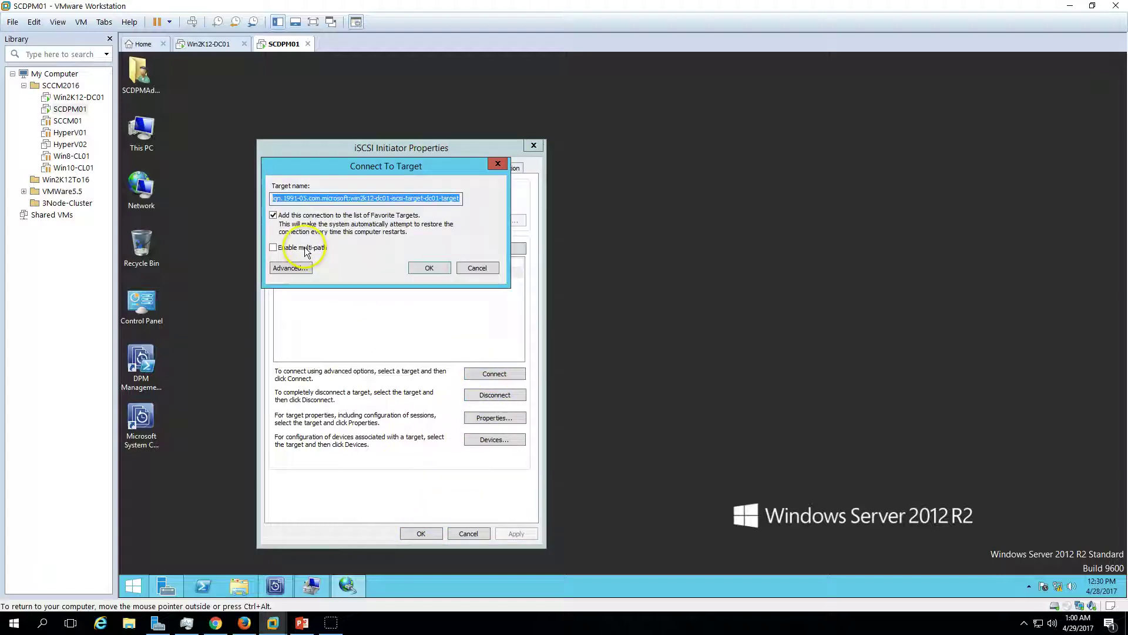
pyautogui.click(426, 269)
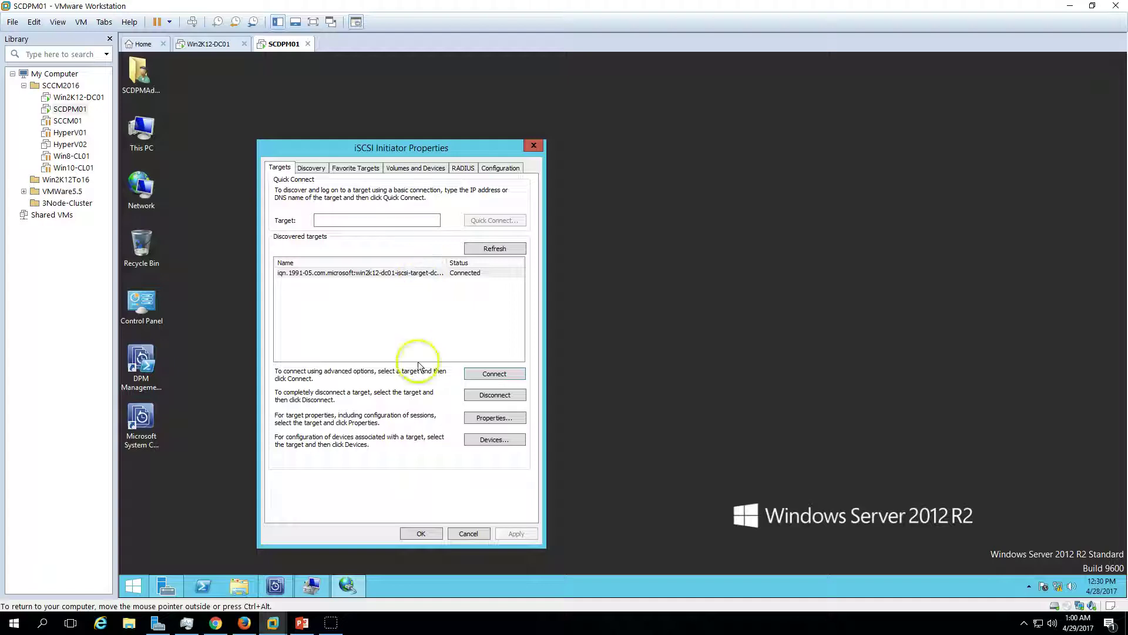
pyautogui.click(420, 533)
pyautogui.click(314, 586)
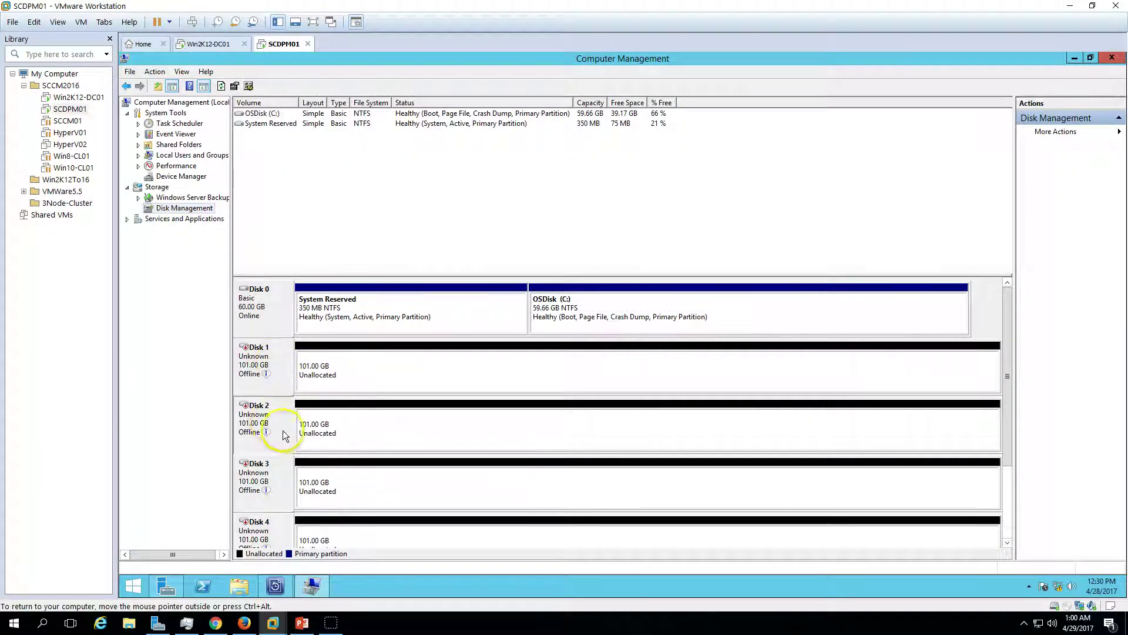
pyautogui.moveTo(266, 377)
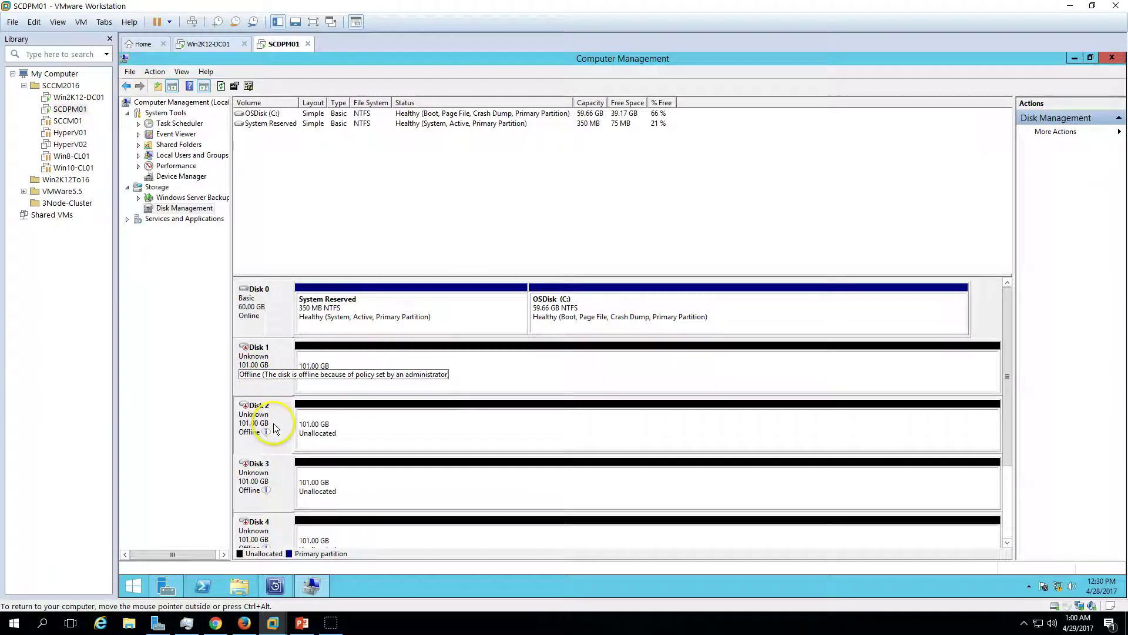
pyautogui.moveTo(270, 460)
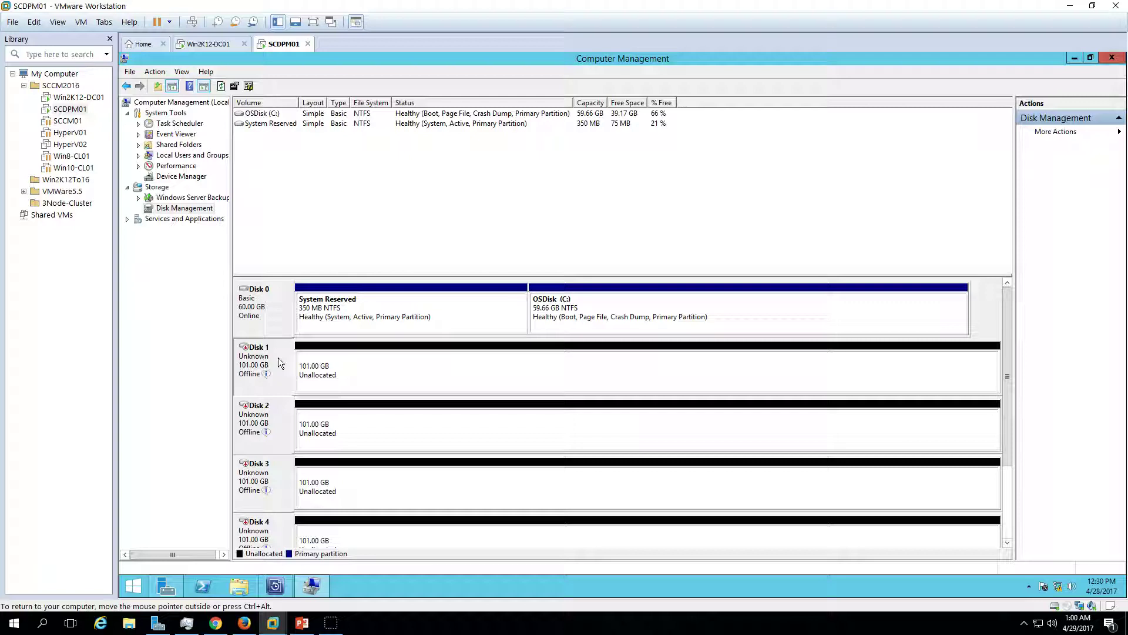
# Step: Start Add Roles and Features with role-based installation on this server, skipping to Features
pyautogui.click(166, 586)
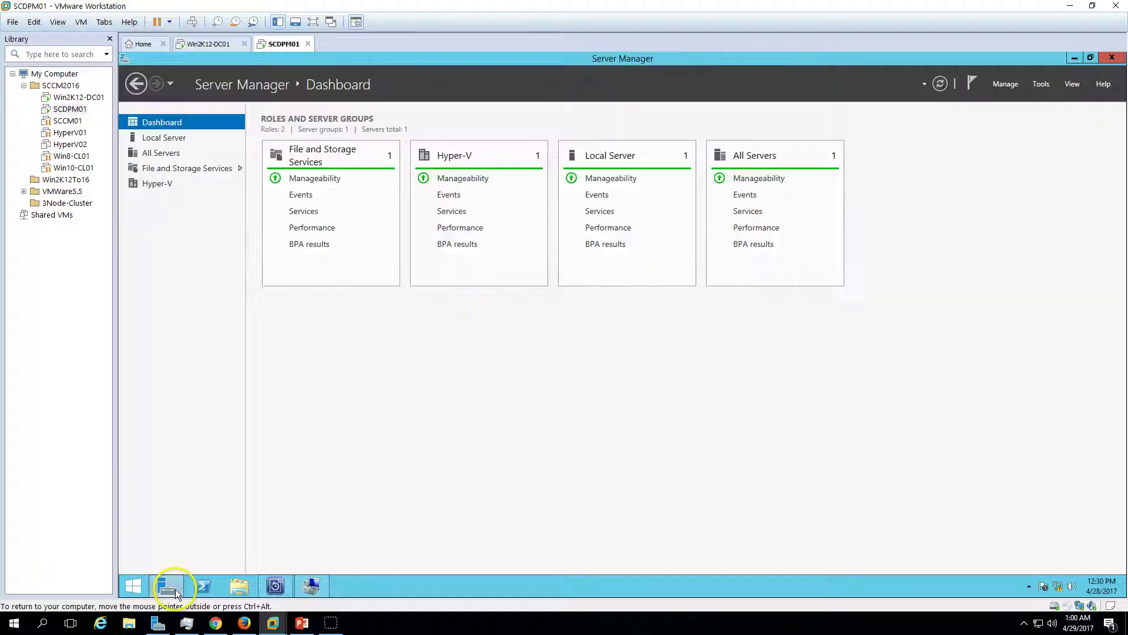
pyautogui.click(1006, 84)
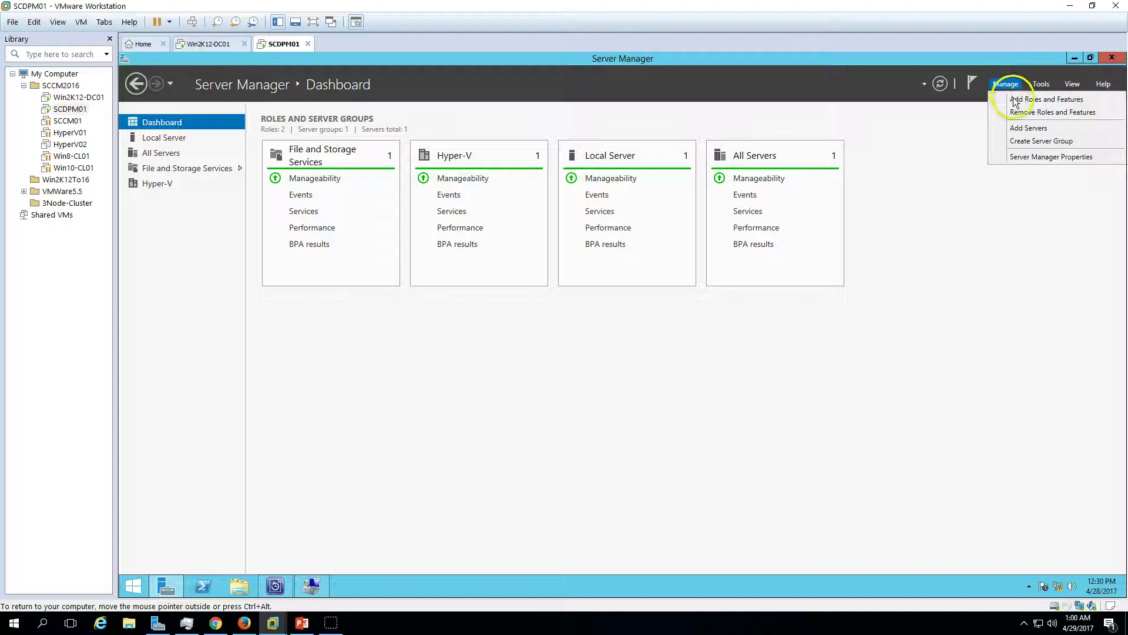
pyautogui.click(1016, 102)
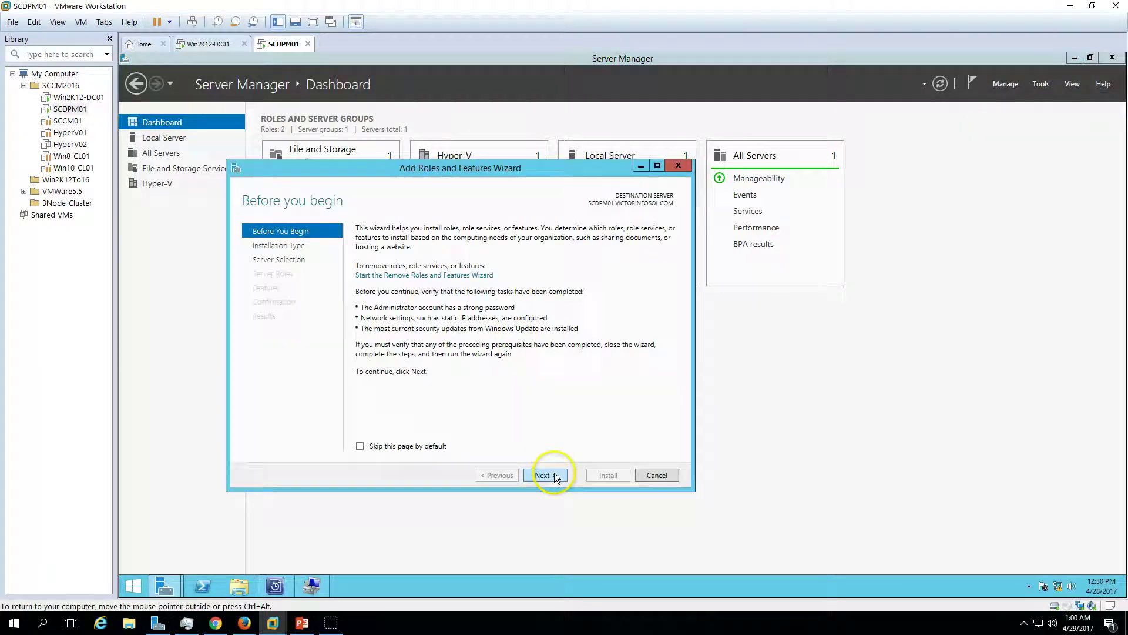
pyautogui.click(552, 476)
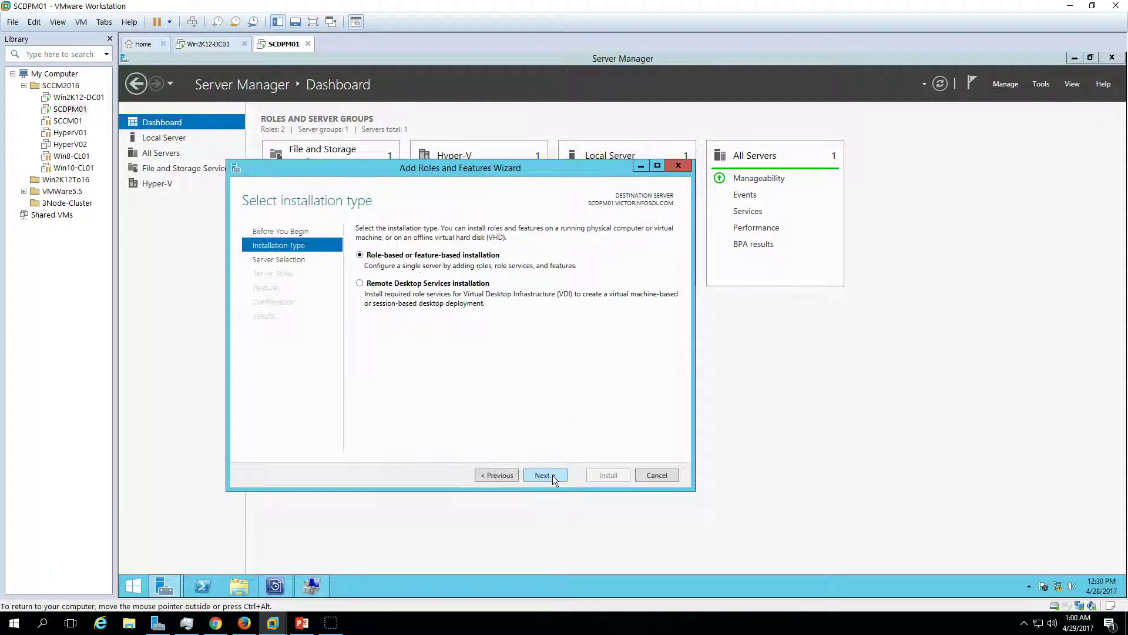
pyautogui.click(546, 475)
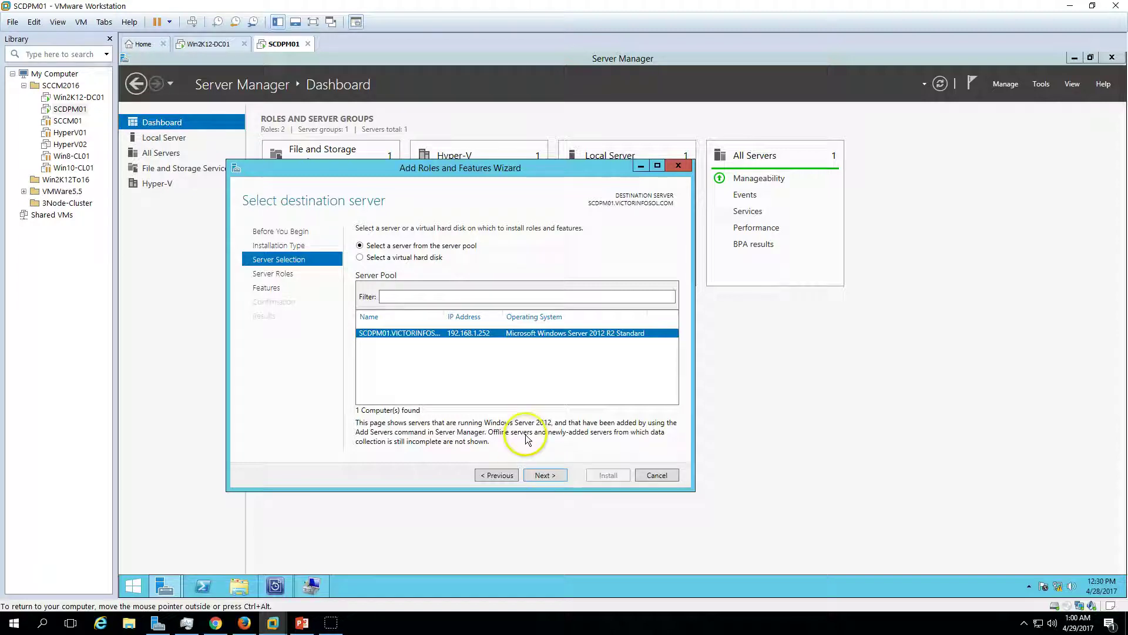
pyautogui.click(538, 476)
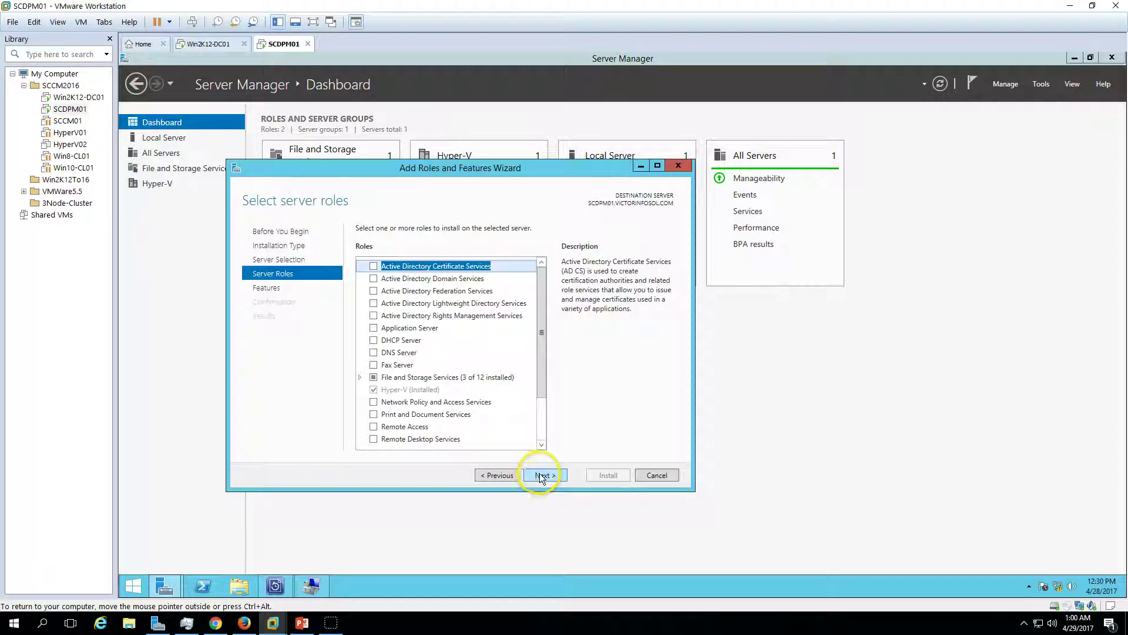
pyautogui.click(541, 476)
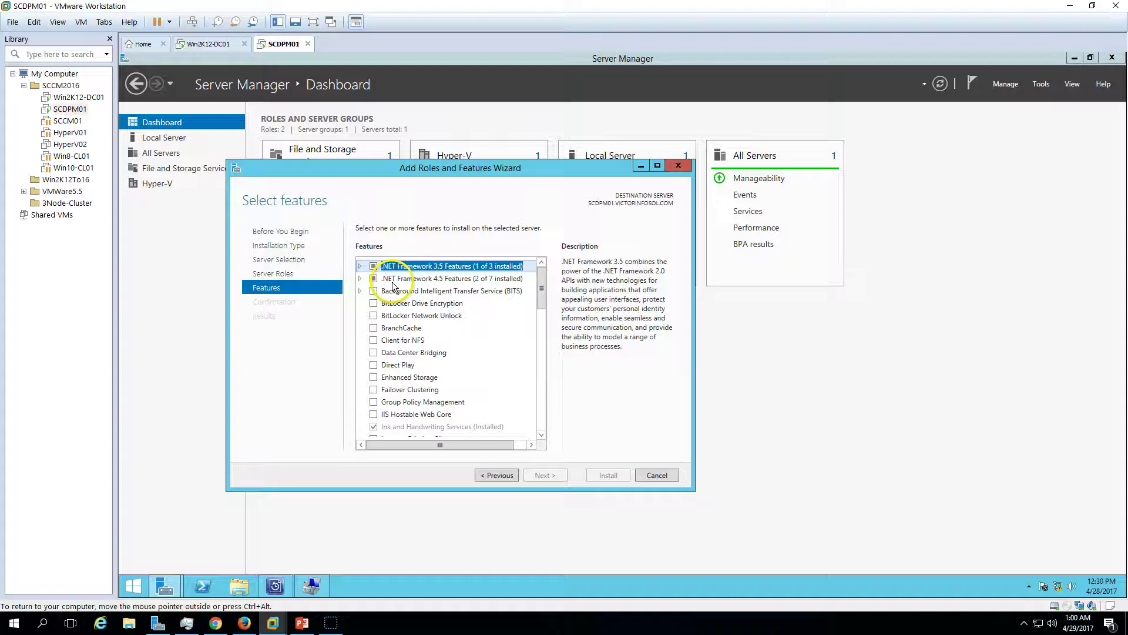
# Step: Select the Multipath I/O feature and begin its installation
pyautogui.moveTo(541, 290); pyautogui.dragTo(543, 327)
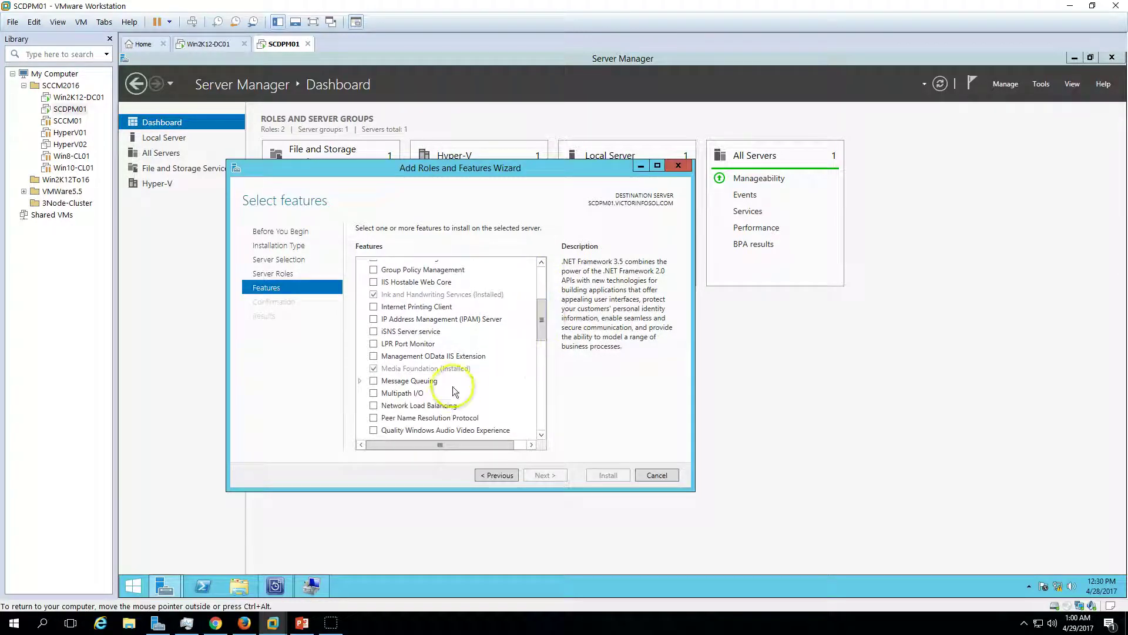
pyautogui.click(374, 393)
pyautogui.click(544, 475)
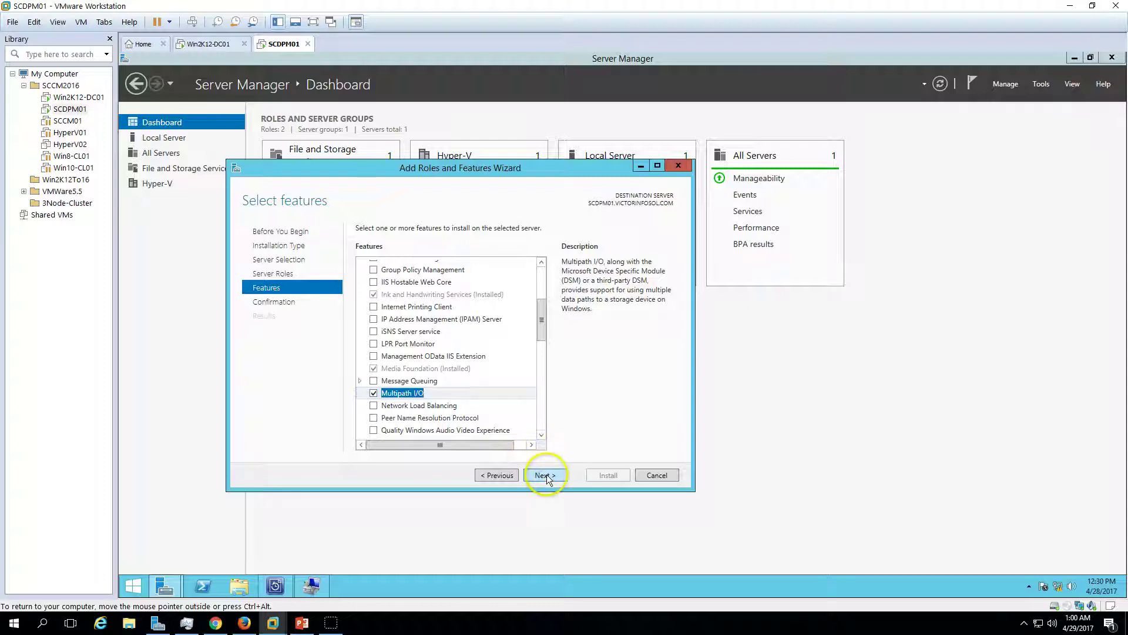
pyautogui.click(599, 478)
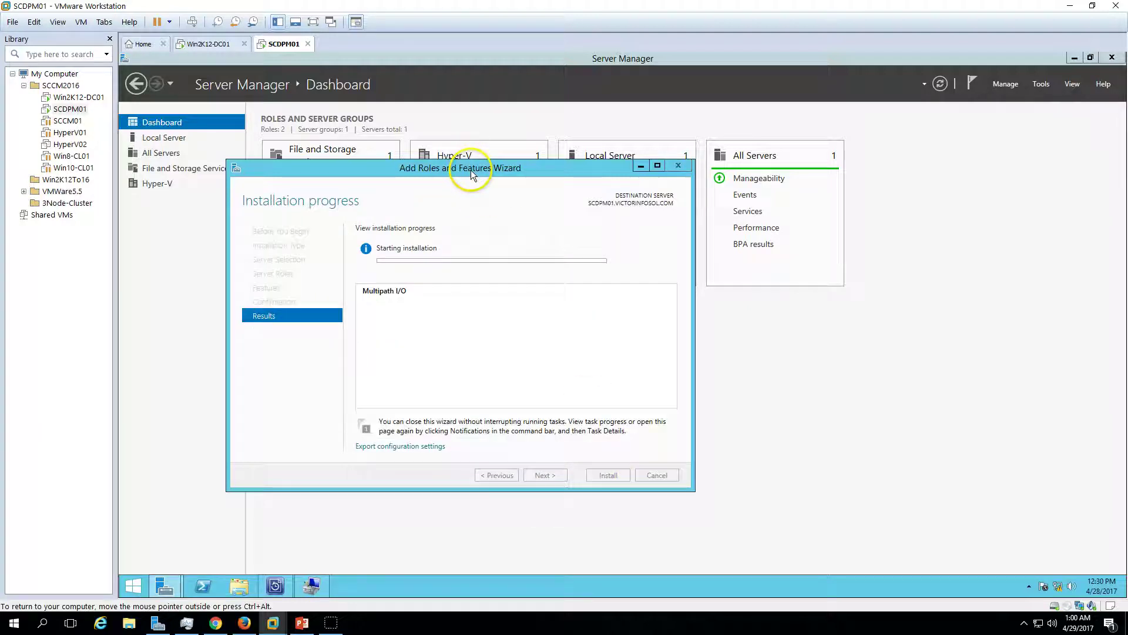
pyautogui.moveTo(471, 170); pyautogui.dragTo(512, 175)
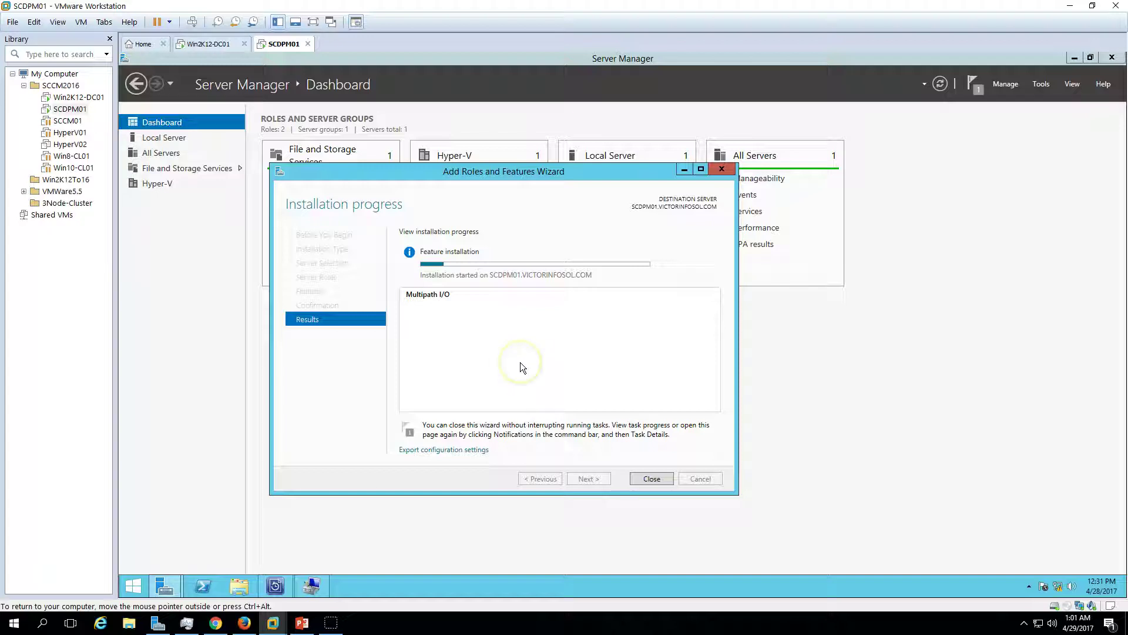
# Step: Close the finished wizard and open MPIO Properties on its Discover Multi-Paths settings
pyautogui.click(653, 480)
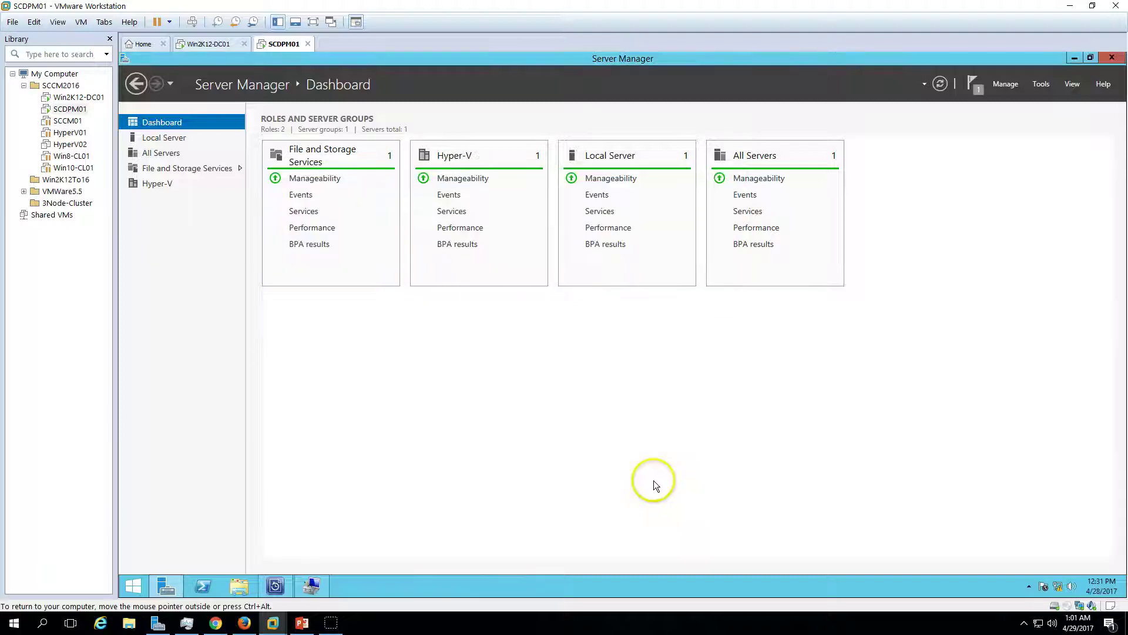
pyautogui.click(1040, 84)
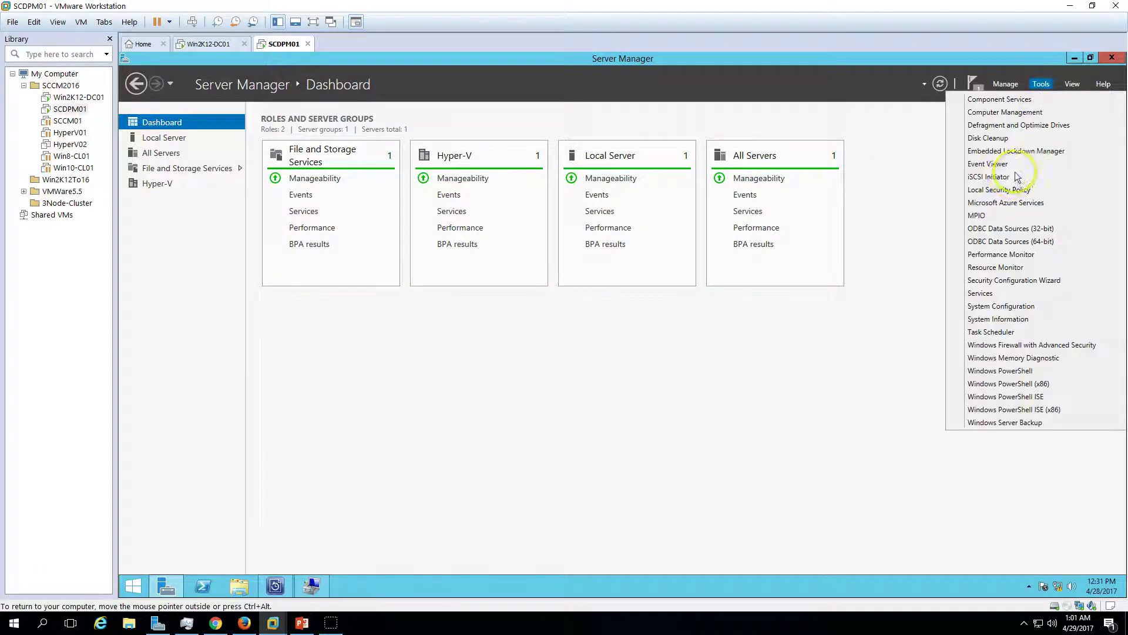
pyautogui.click(1003, 217)
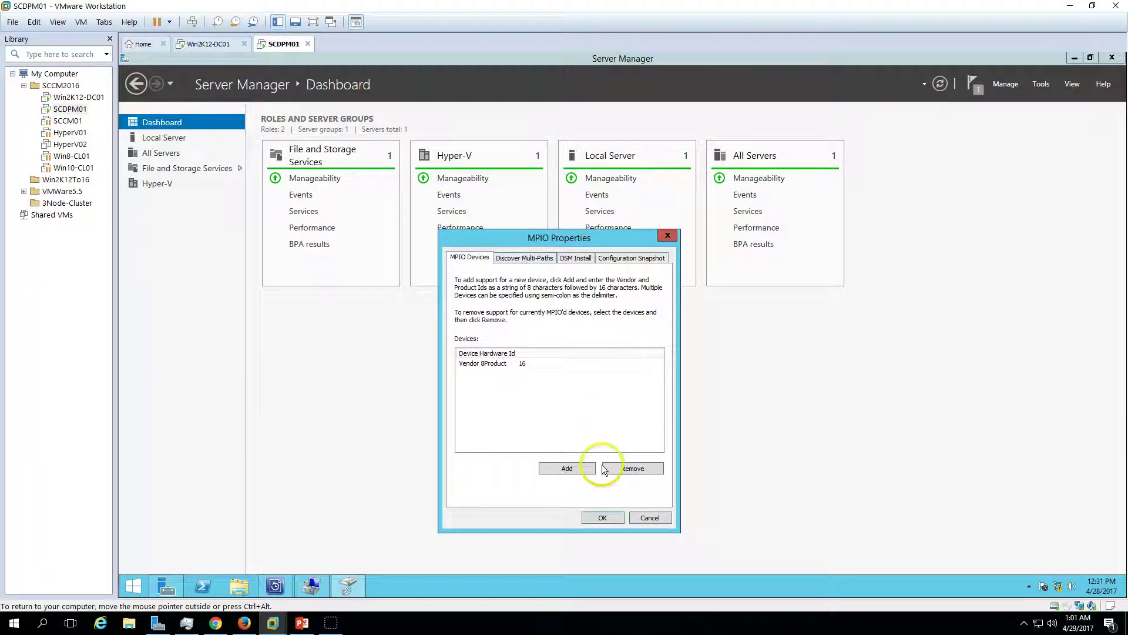
pyautogui.click(577, 469)
pyautogui.write('Vendor 8Product 16')
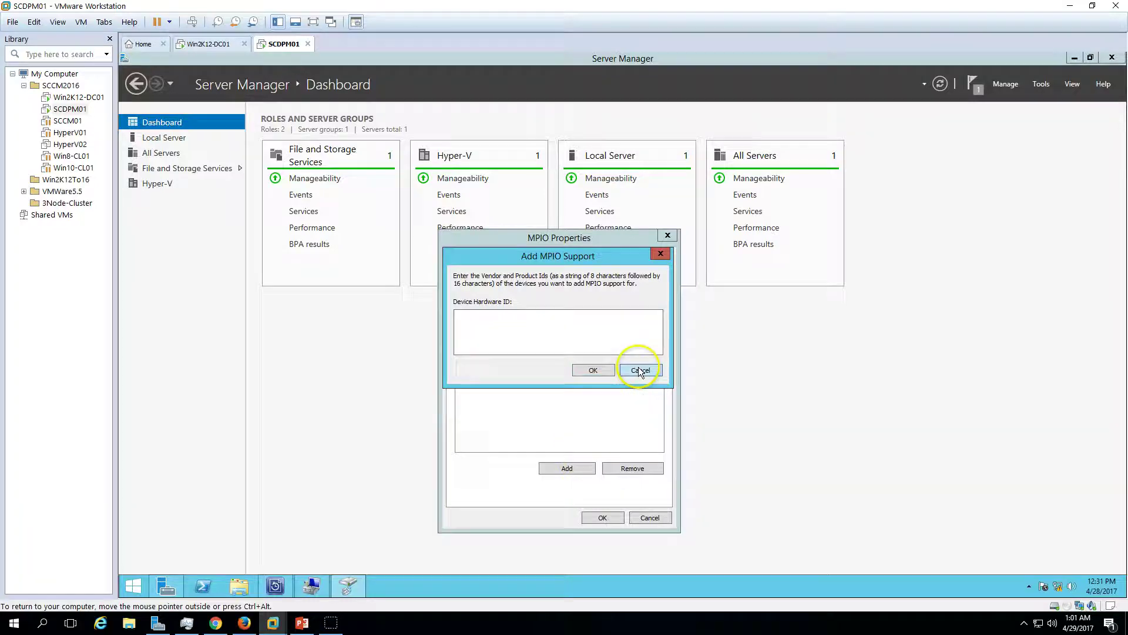
pyautogui.click(593, 370)
pyautogui.click(529, 259)
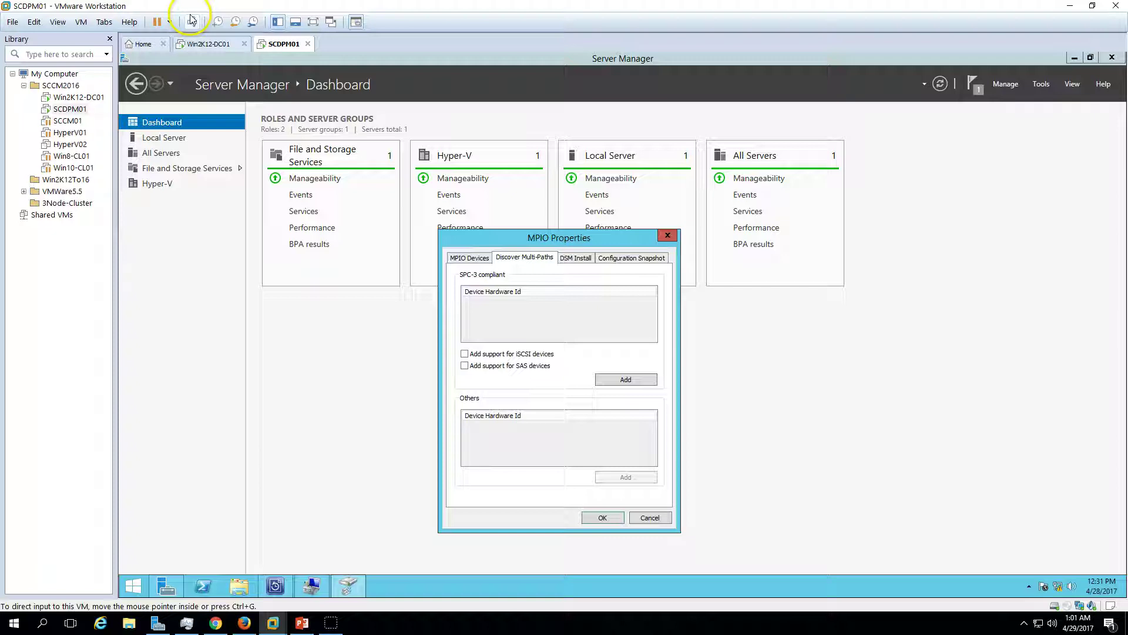
# Step: Enable 'Add support for iSCSI devices', add it, and accept restarting the server
pyautogui.click(206, 44)
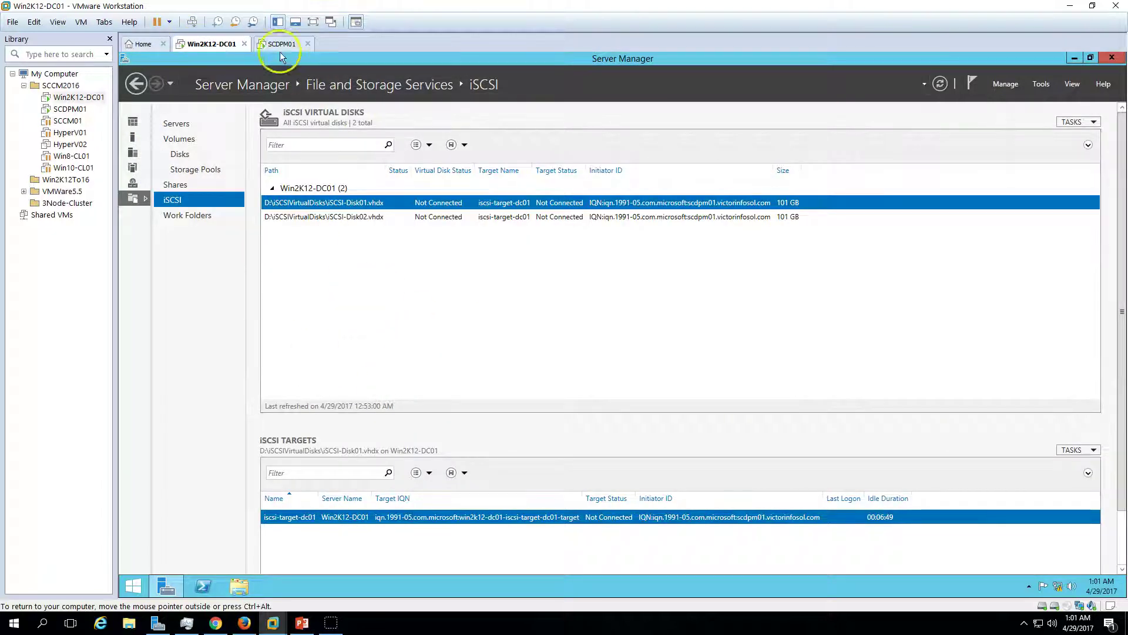
pyautogui.click(283, 44)
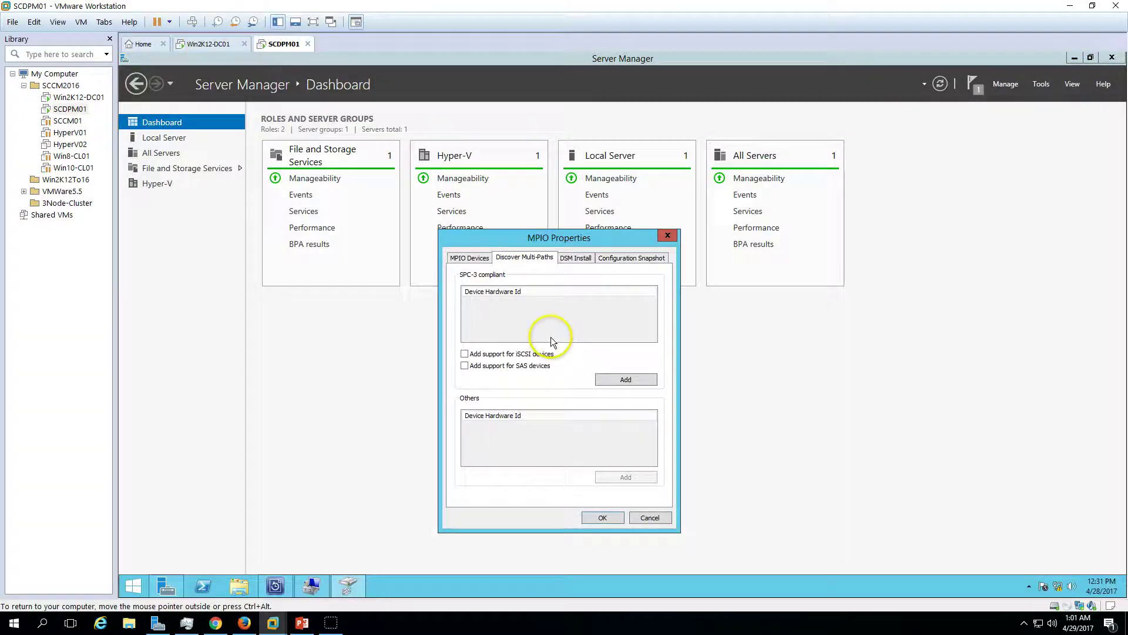
pyautogui.click(509, 355)
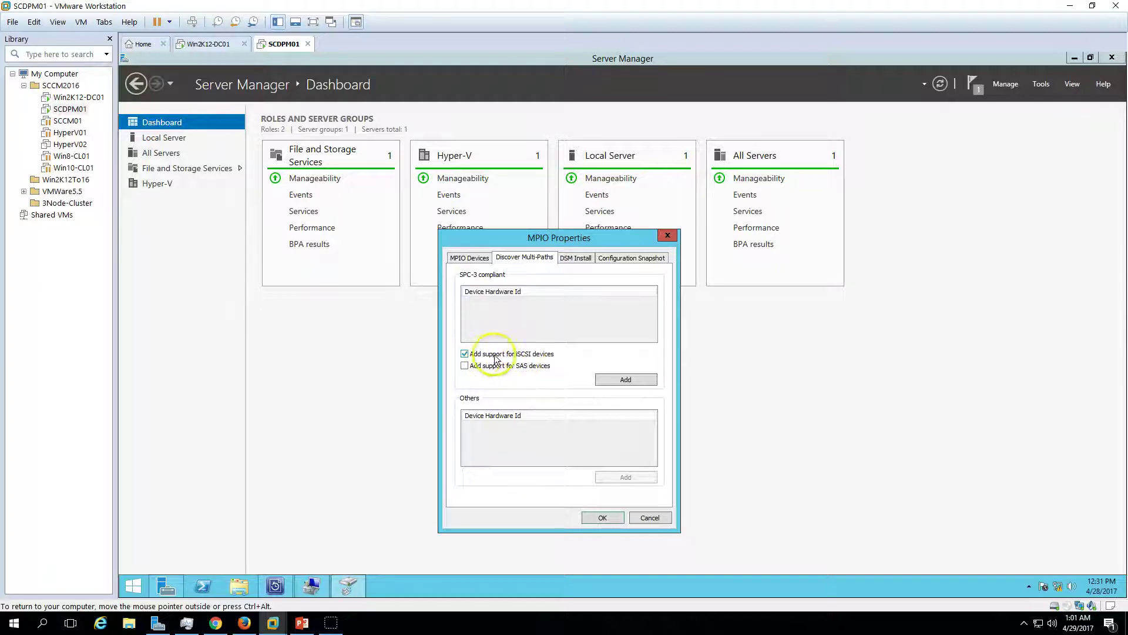
pyautogui.click(626, 379)
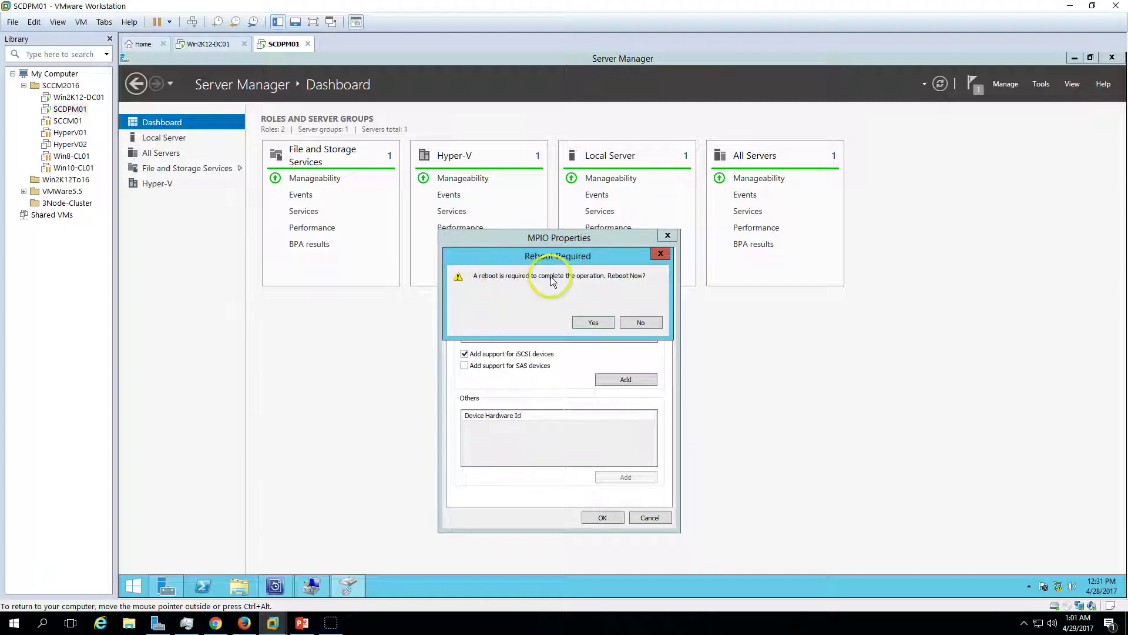
pyautogui.click(599, 322)
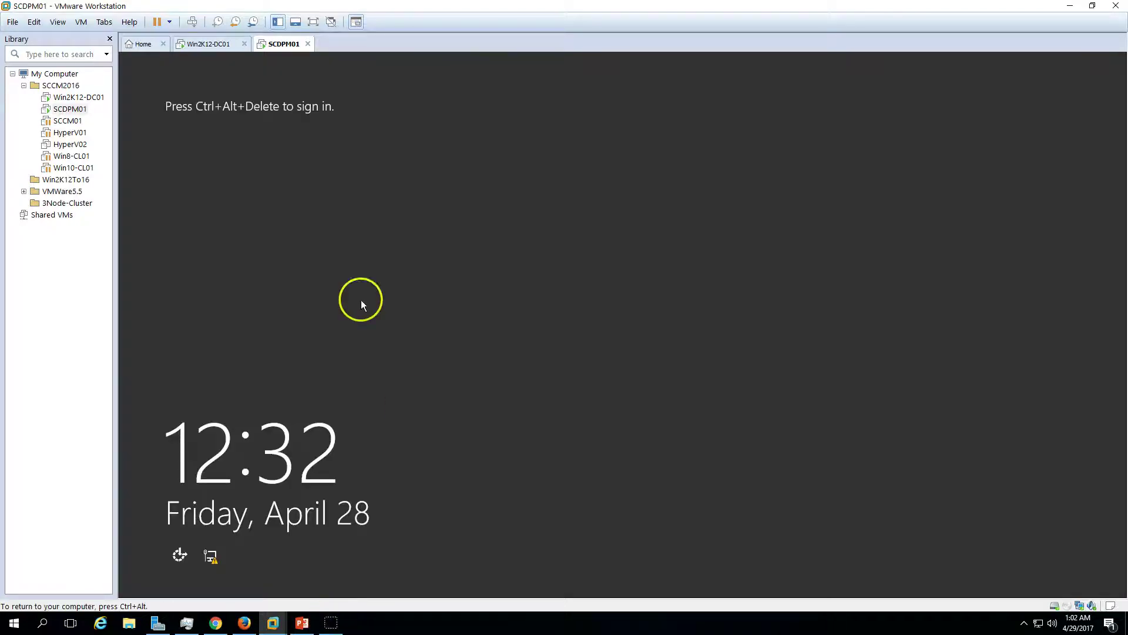
# Step: Send Ctrl+Alt+Del, enter the account password, and sign in to SCDPM01 until Server Manager loads
pyautogui.click(192, 21)
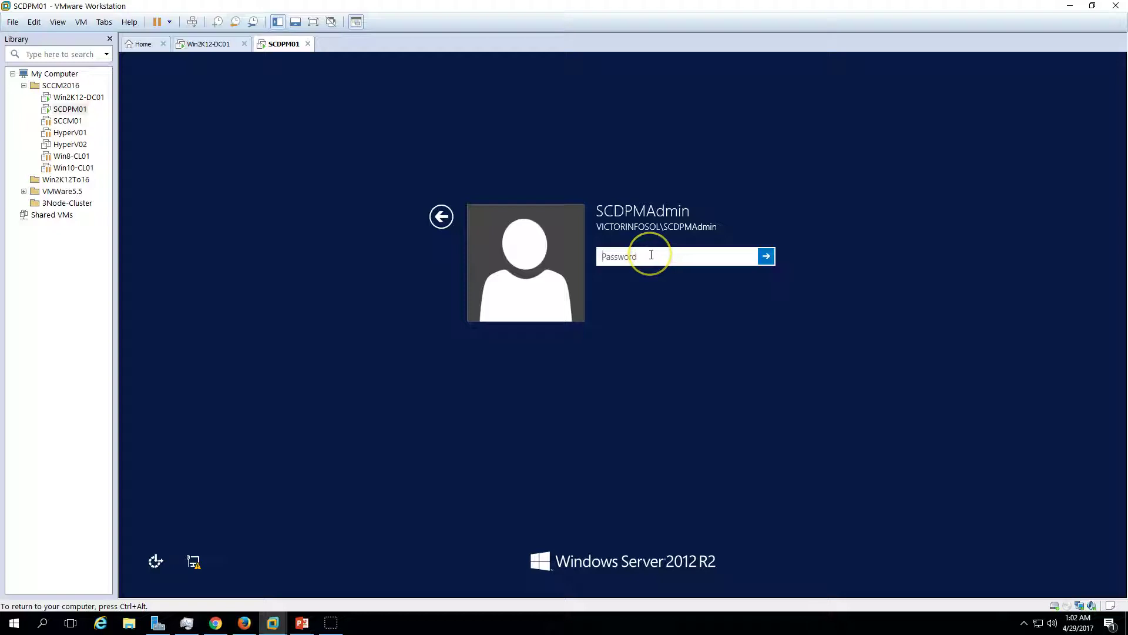
pyautogui.write('P')
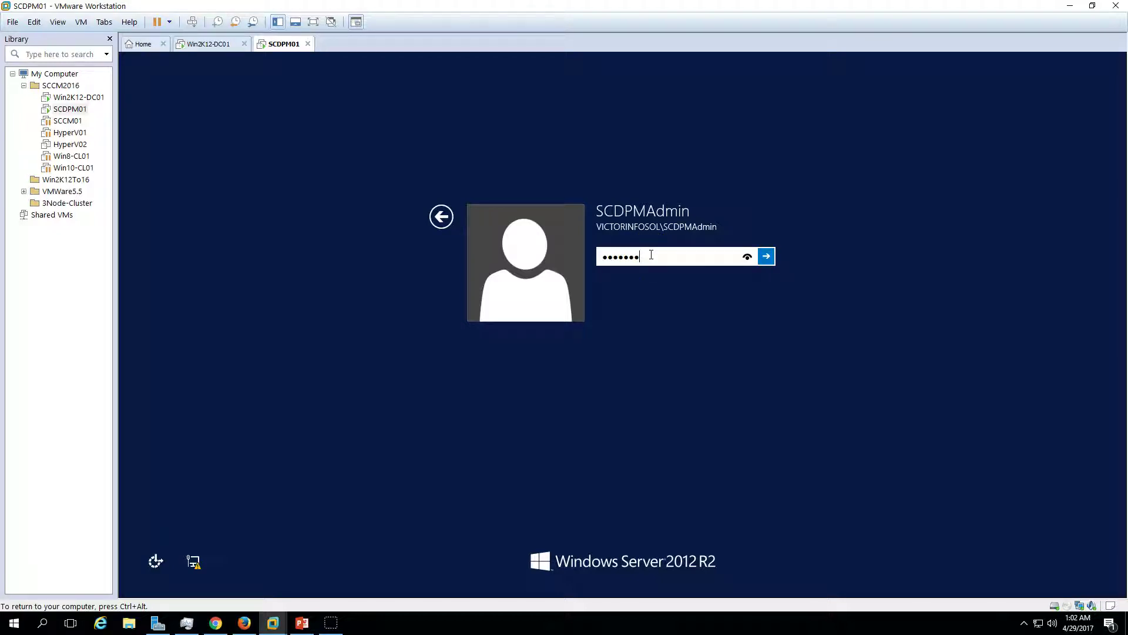
pyautogui.press('Return')
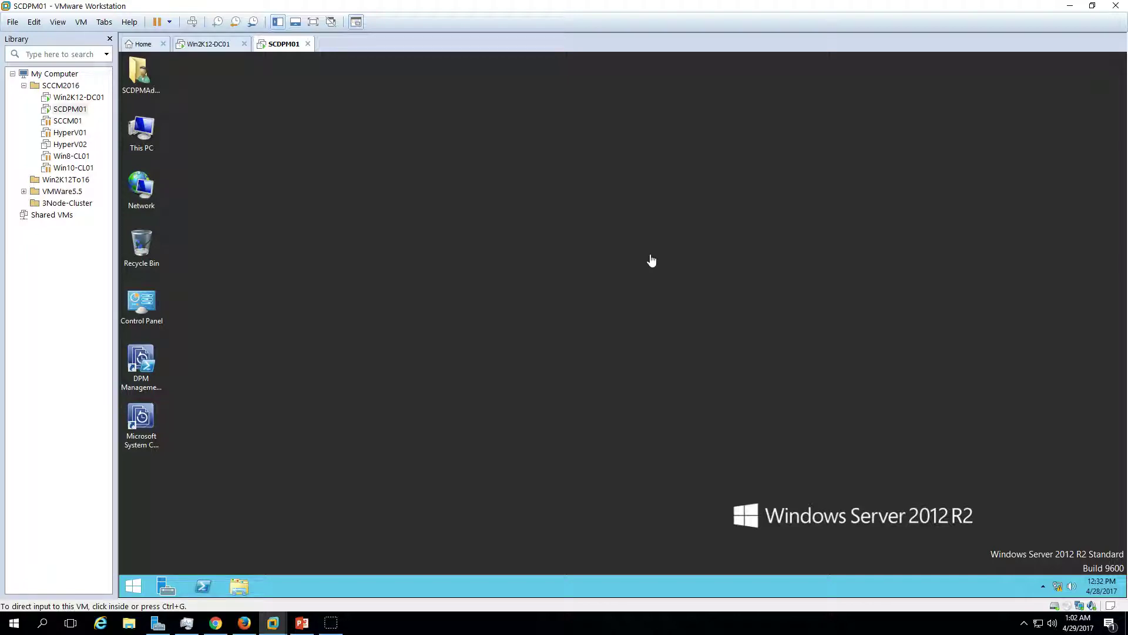
pyautogui.click(650, 259)
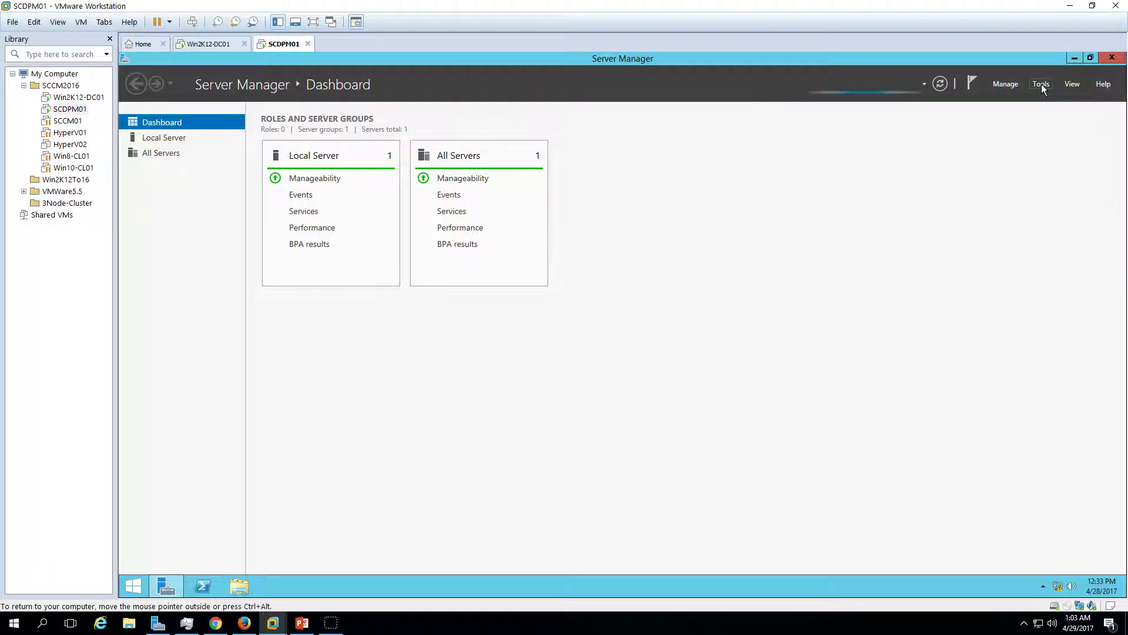
# Step: In Computer Management's Disk Management, set the 101 GB Disk 1 and Disk 2 to Online
pyautogui.click(1023, 114)
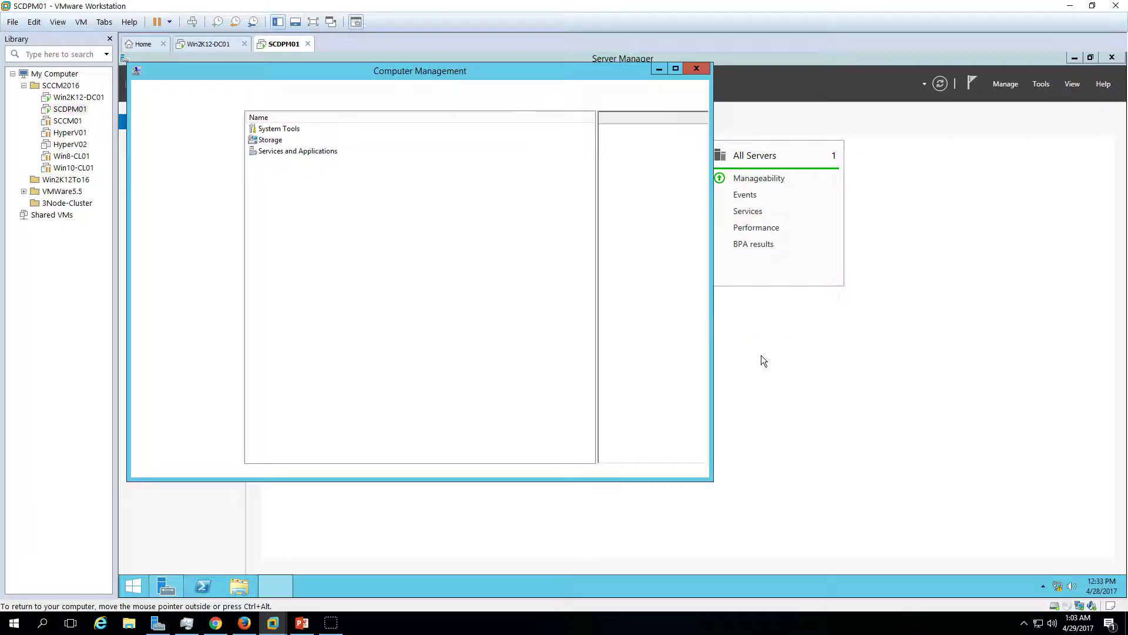
pyautogui.click(200, 225)
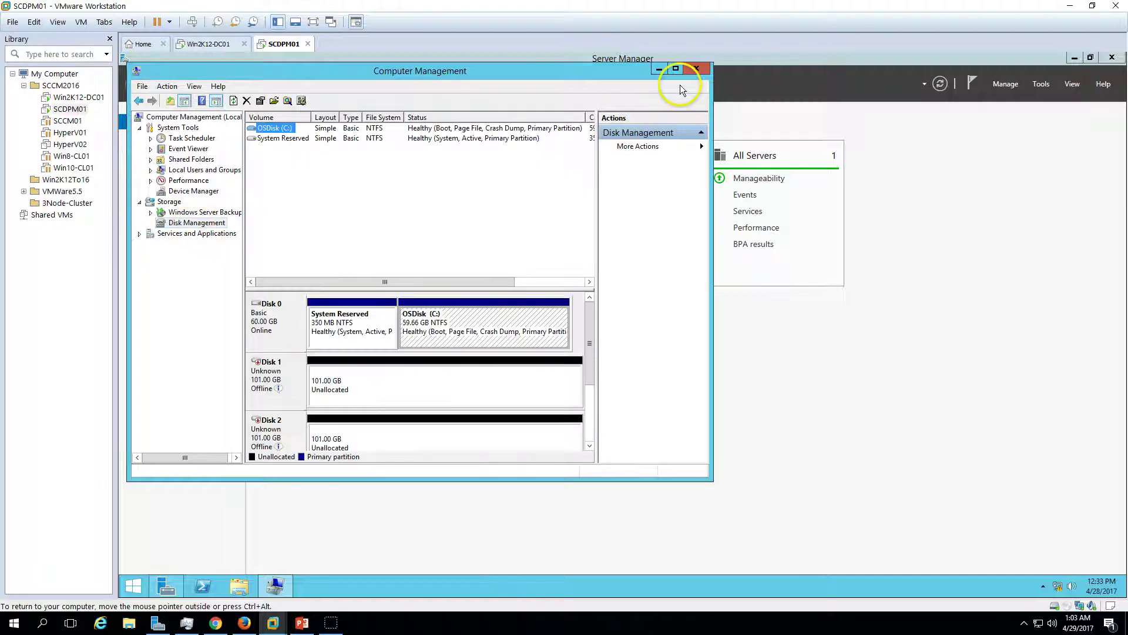
pyautogui.click(675, 69)
pyautogui.click(298, 441)
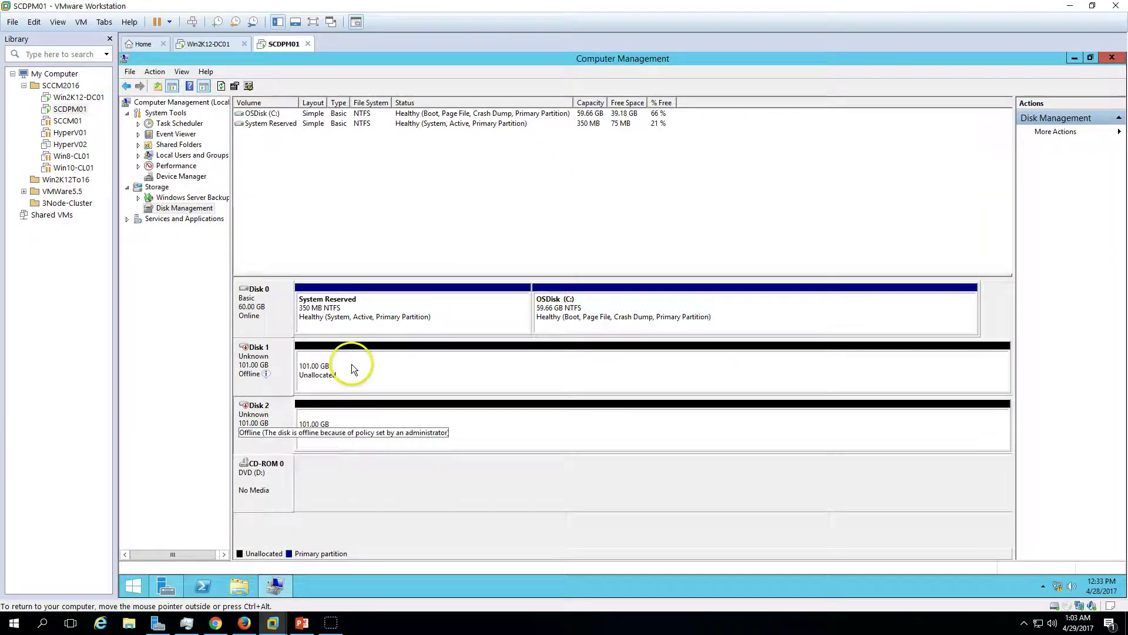
pyautogui.rightClick(280, 364)
pyautogui.click(299, 371)
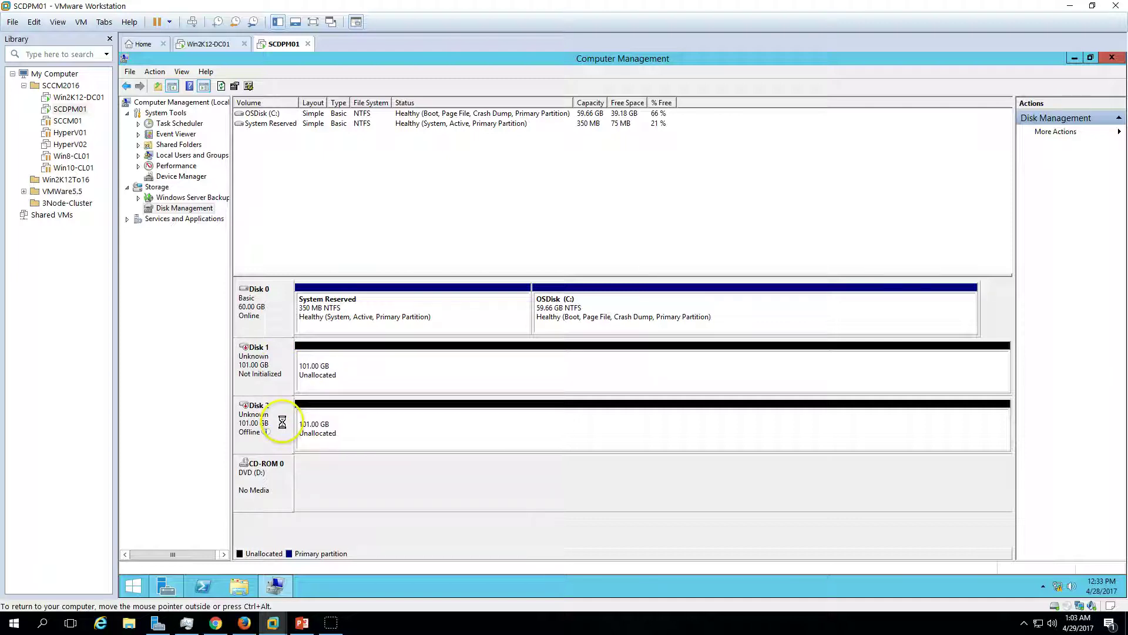
pyautogui.rightClick(285, 425)
pyautogui.click(300, 431)
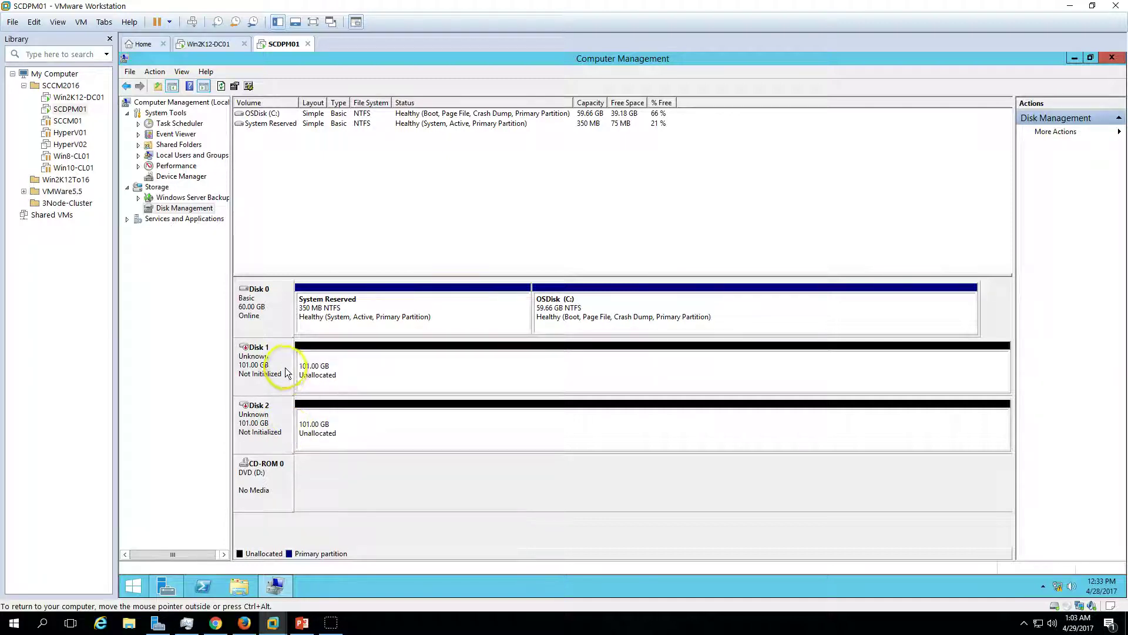
pyautogui.click(1074, 57)
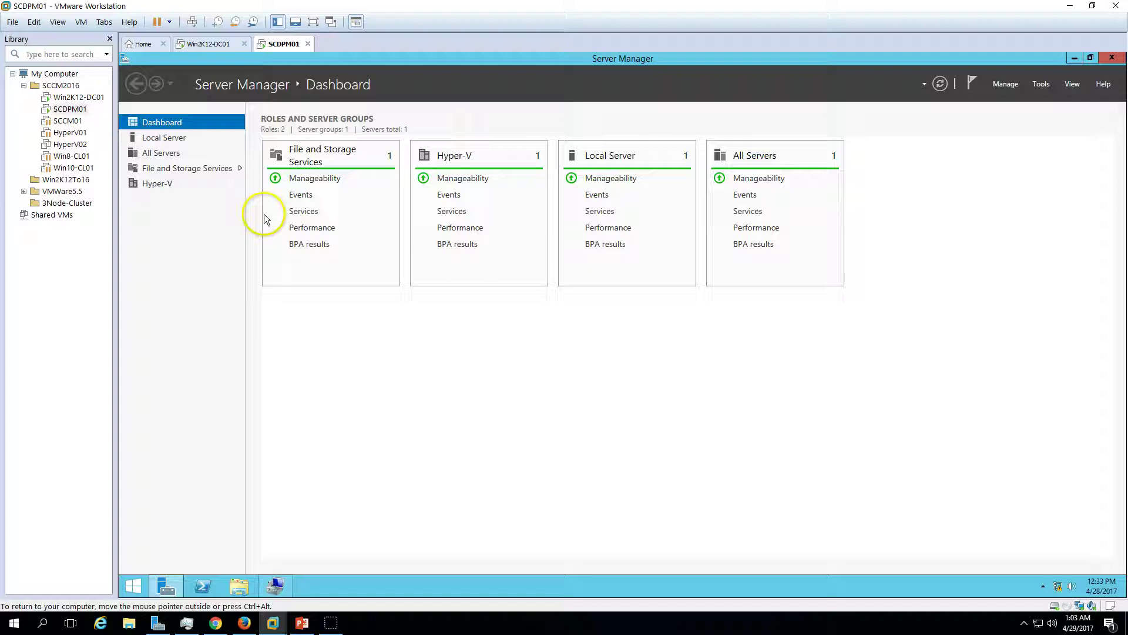
# Step: Open File and Storage Services > Storage Pools to see the two 101 GB disks in Primordial
pyautogui.click(192, 169)
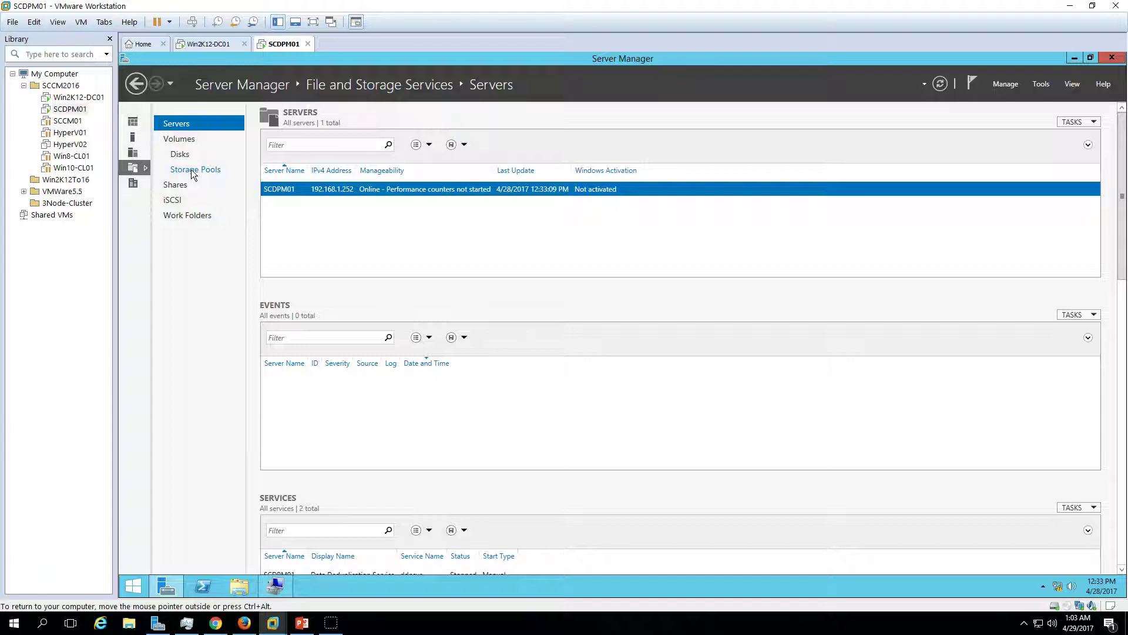
pyautogui.click(189, 173)
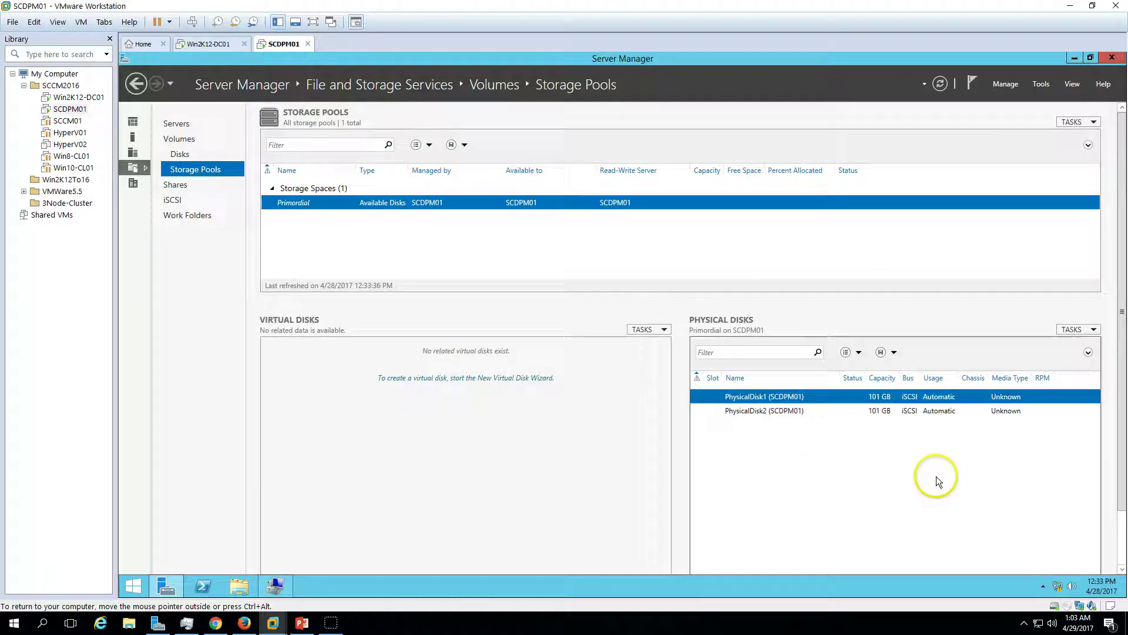
pyautogui.click(864, 410)
pyautogui.click(857, 402)
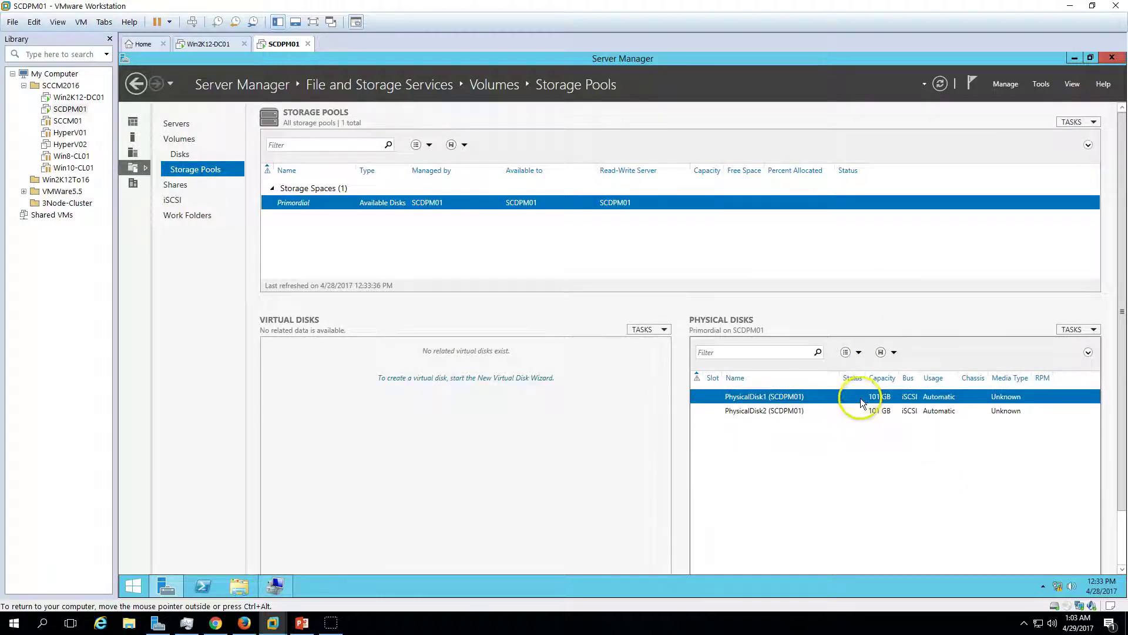
# Step: On Win2K12-DC01, refresh the iSCSI virtual disk list to confirm both disks show Connected
pyautogui.click(203, 43)
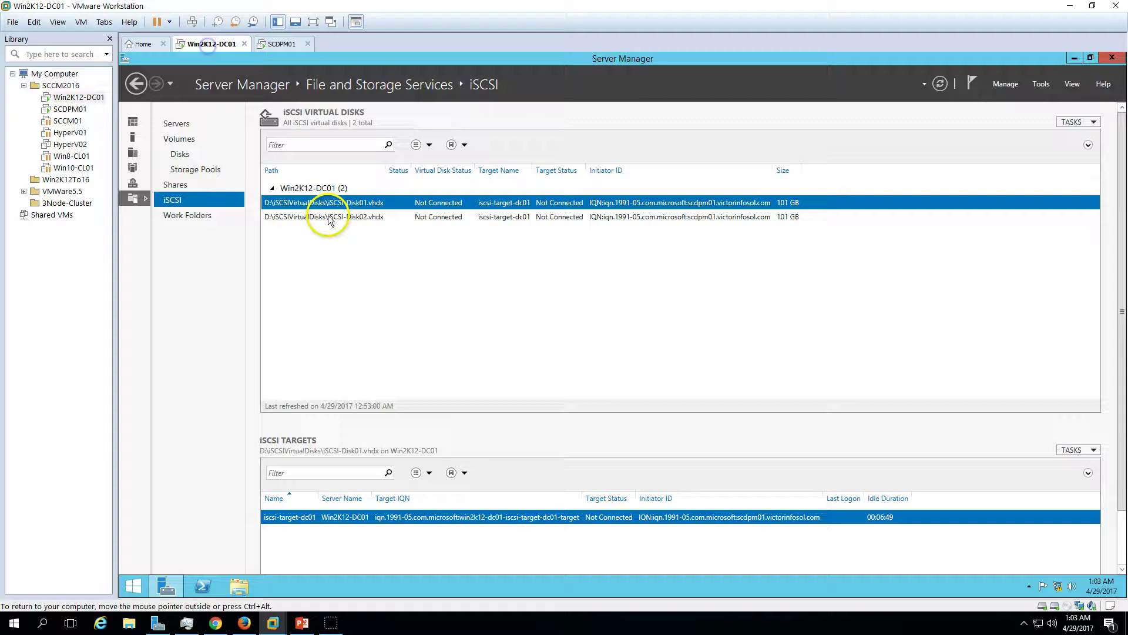
pyautogui.click(939, 84)
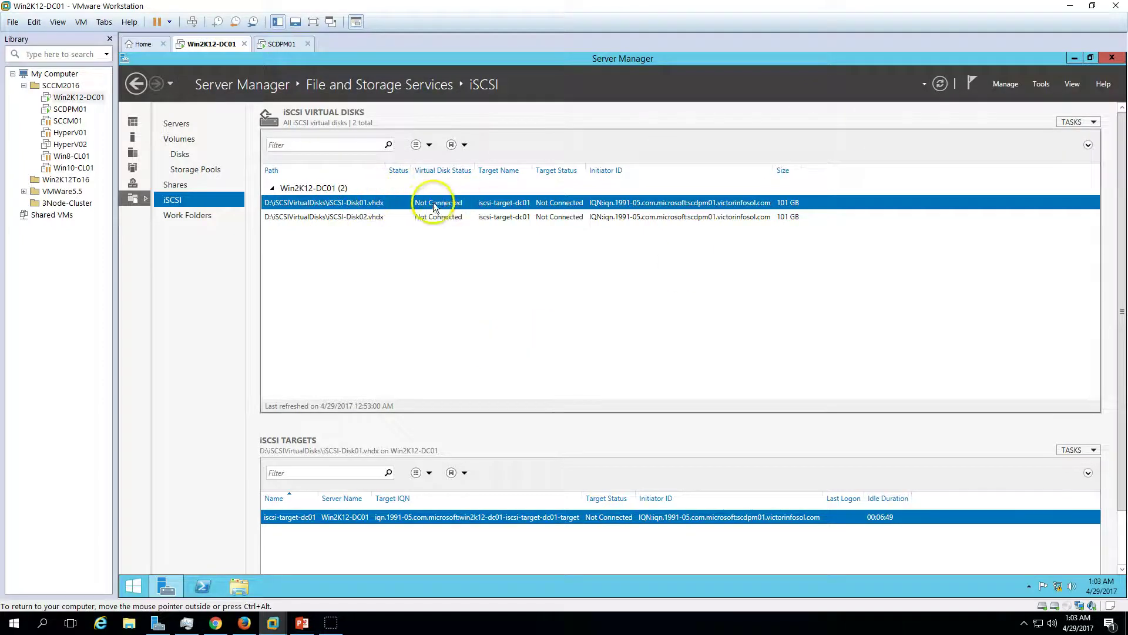
pyautogui.click(939, 83)
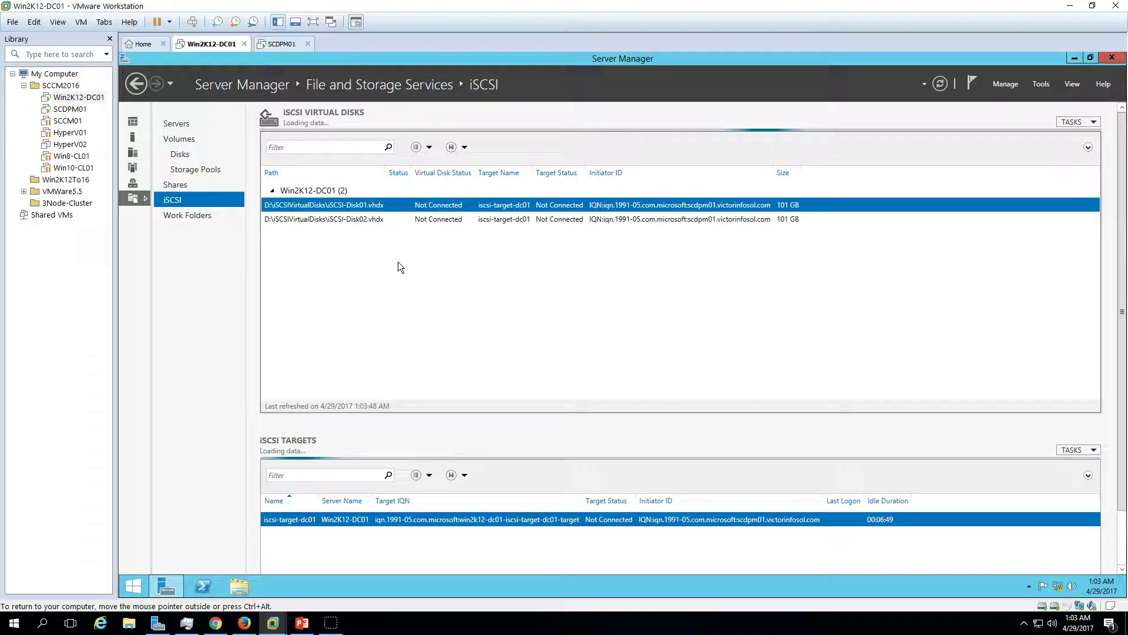
pyautogui.click(442, 202)
pyautogui.click(446, 216)
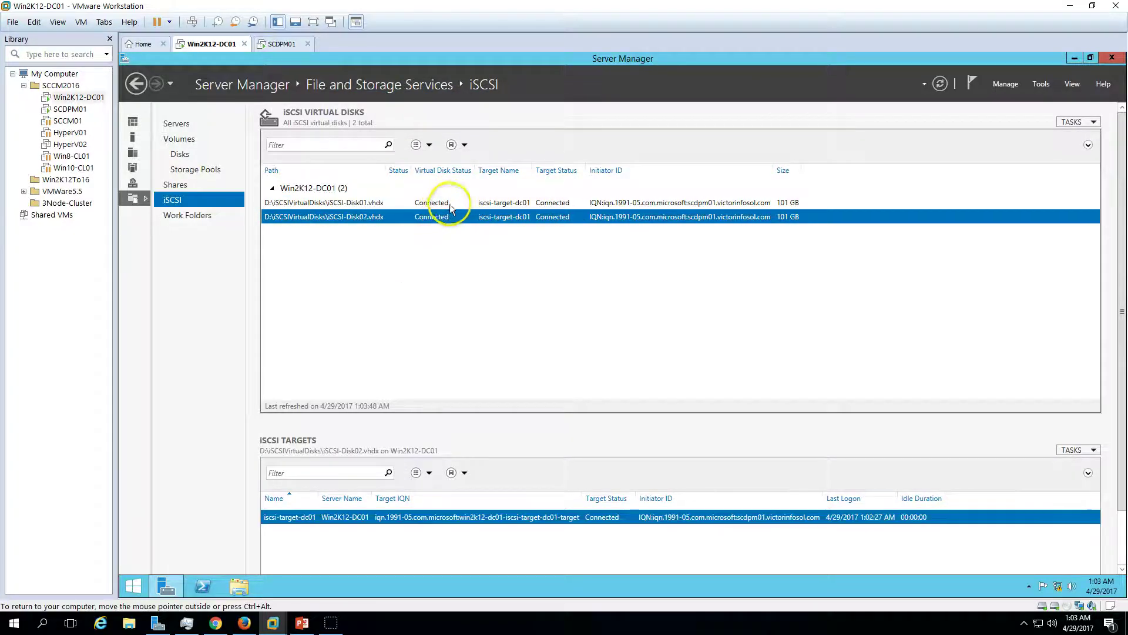
pyautogui.click(453, 205)
pyautogui.click(456, 218)
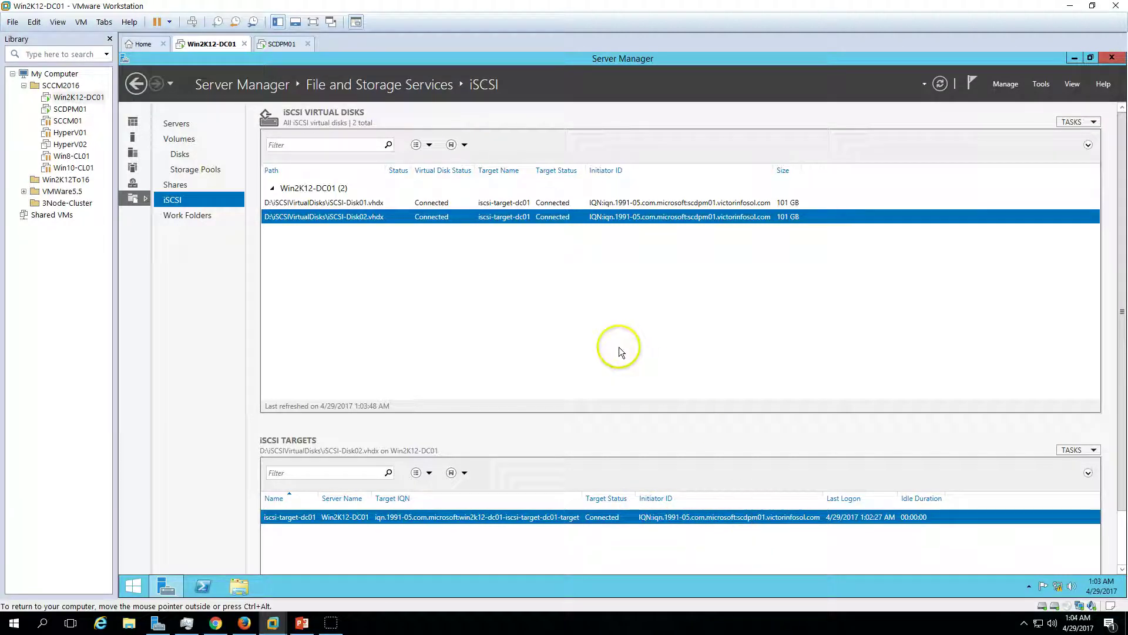
pyautogui.click(940, 85)
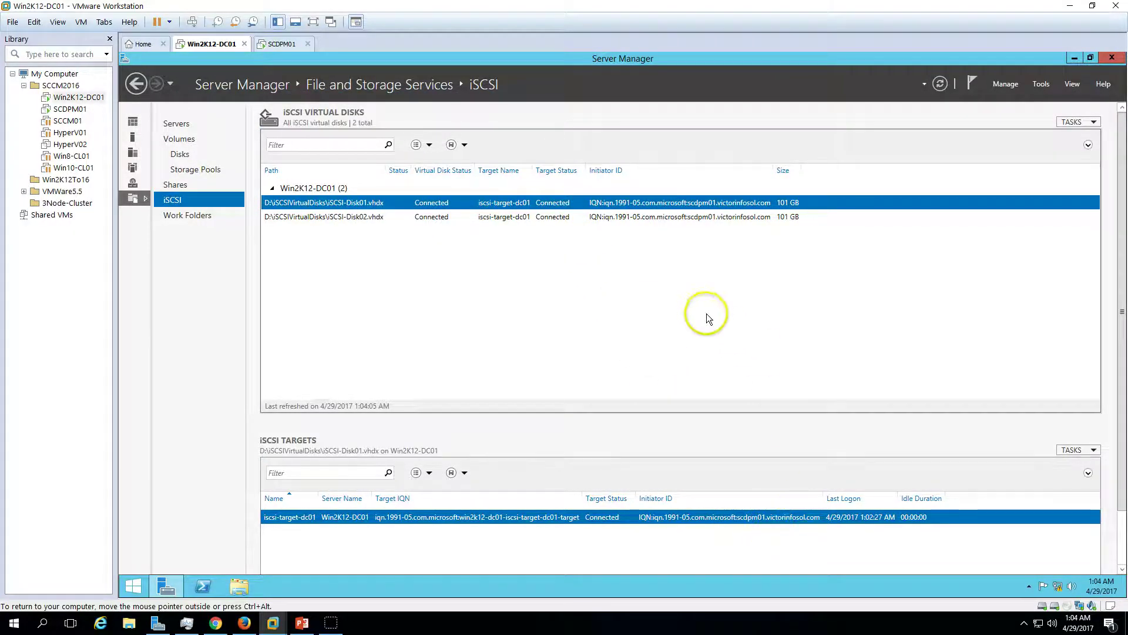
pyautogui.click(283, 45)
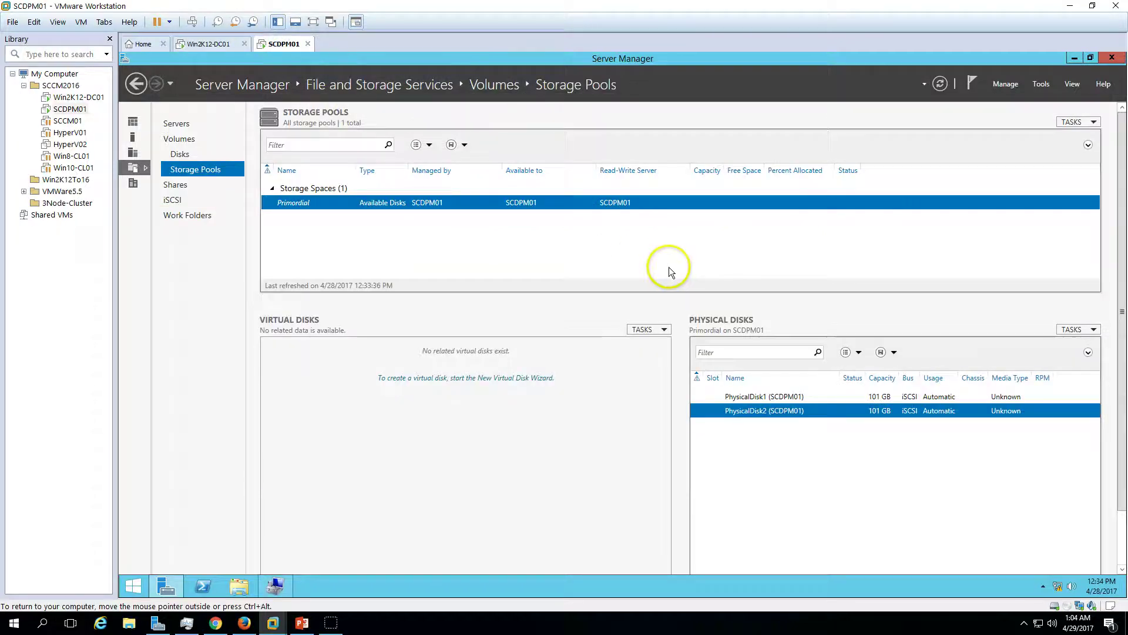
# Step: Start a new storage pool and name it DPM-Storage-Pool
pyautogui.click(1071, 122)
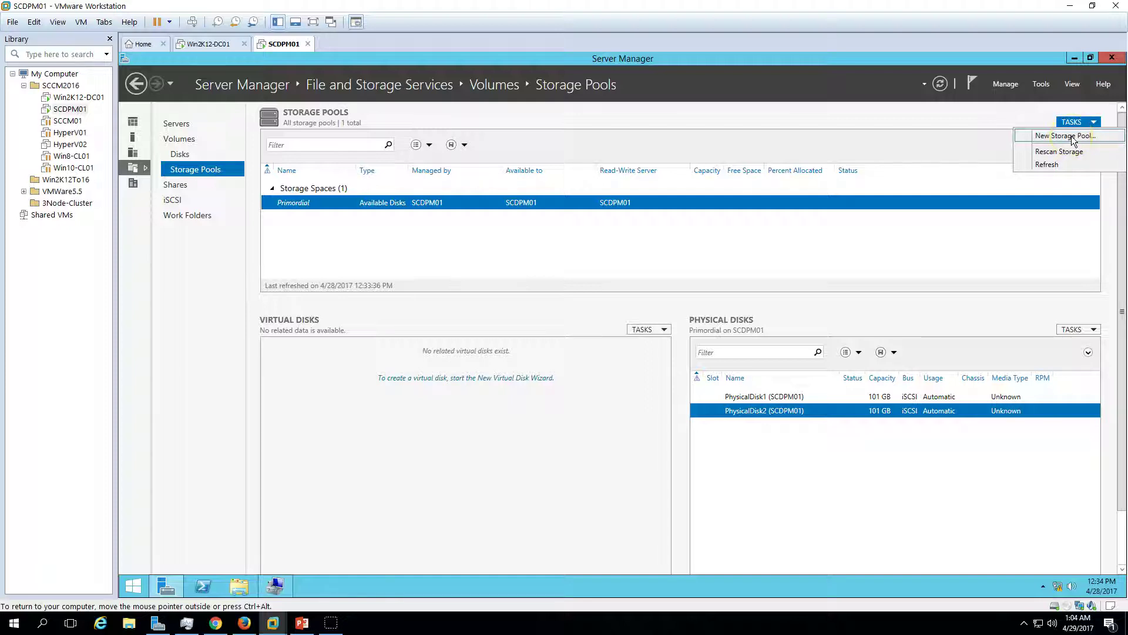
pyautogui.click(1065, 136)
pyautogui.click(555, 434)
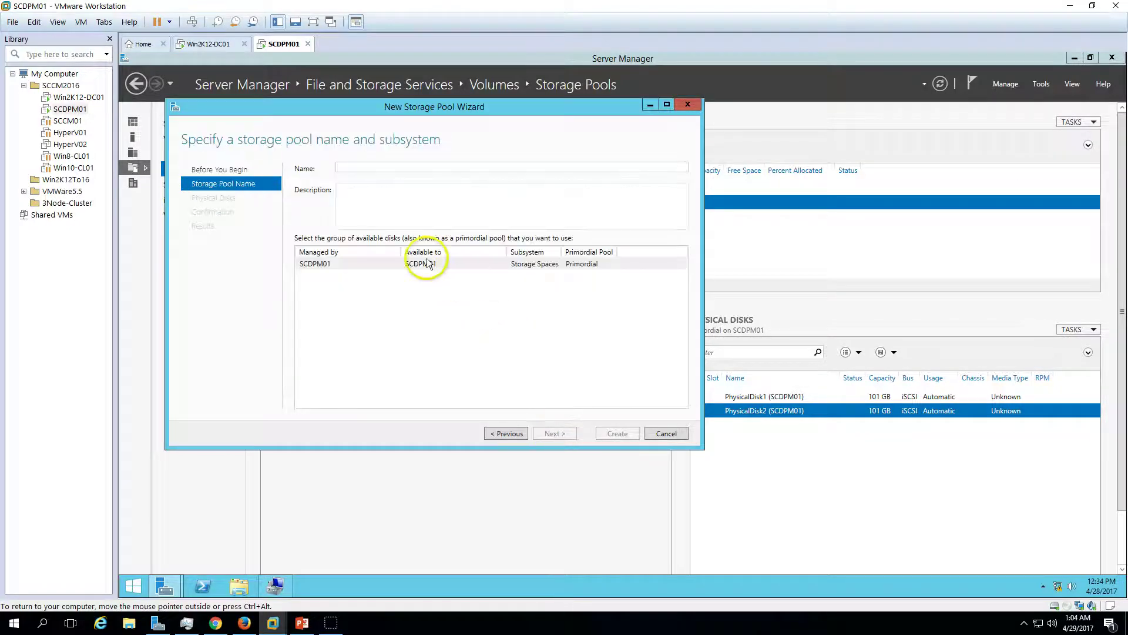
pyautogui.write('DPM-Storage')
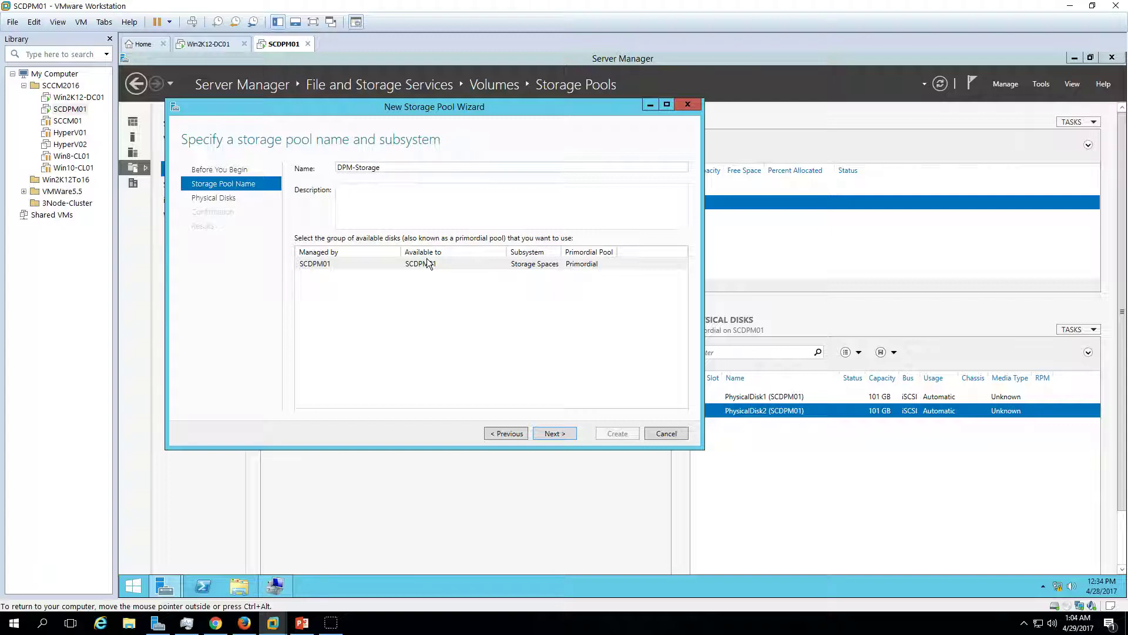
pyautogui.write('-Pool')
# Step: Add both 101 GB iSCSI disks to the pool, create it, and view its disks
pyautogui.click(552, 435)
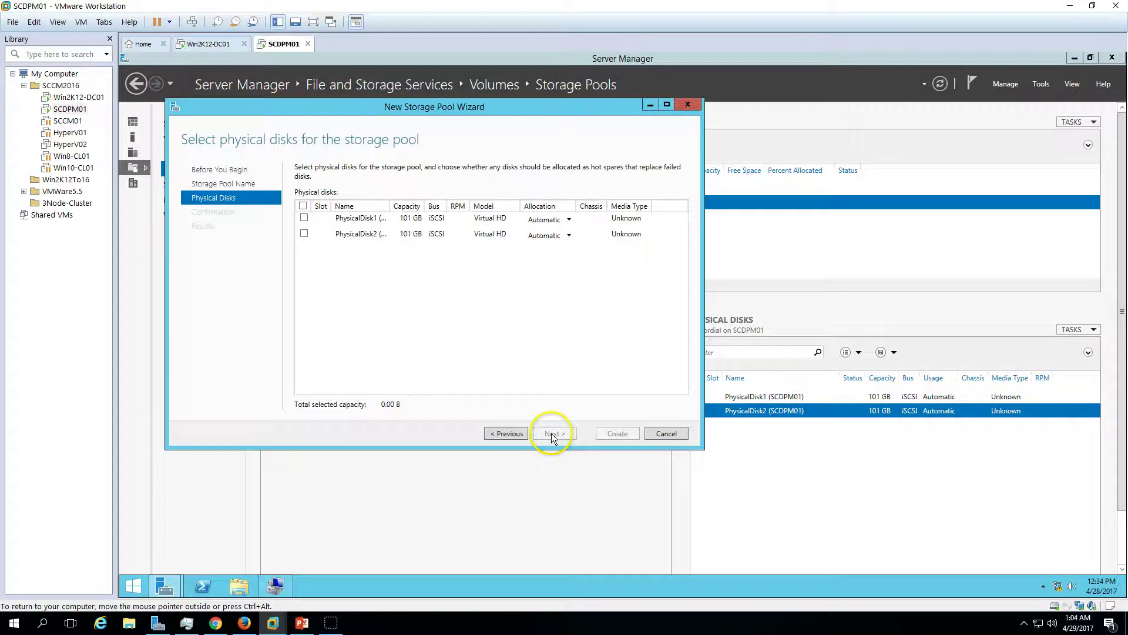
pyautogui.click(303, 206)
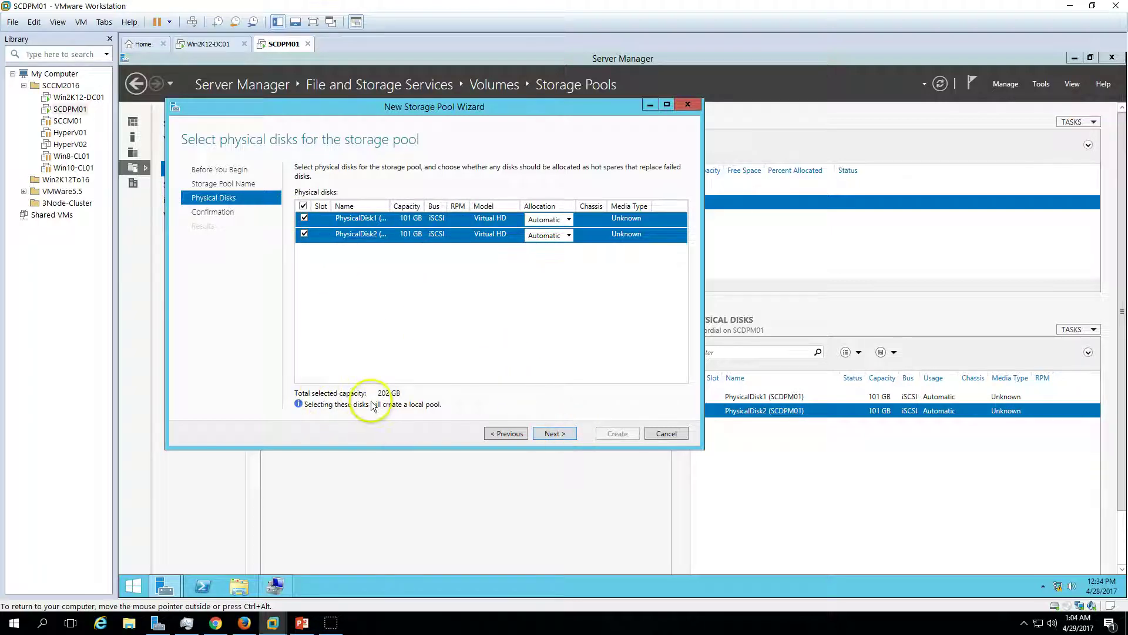
pyautogui.click(553, 432)
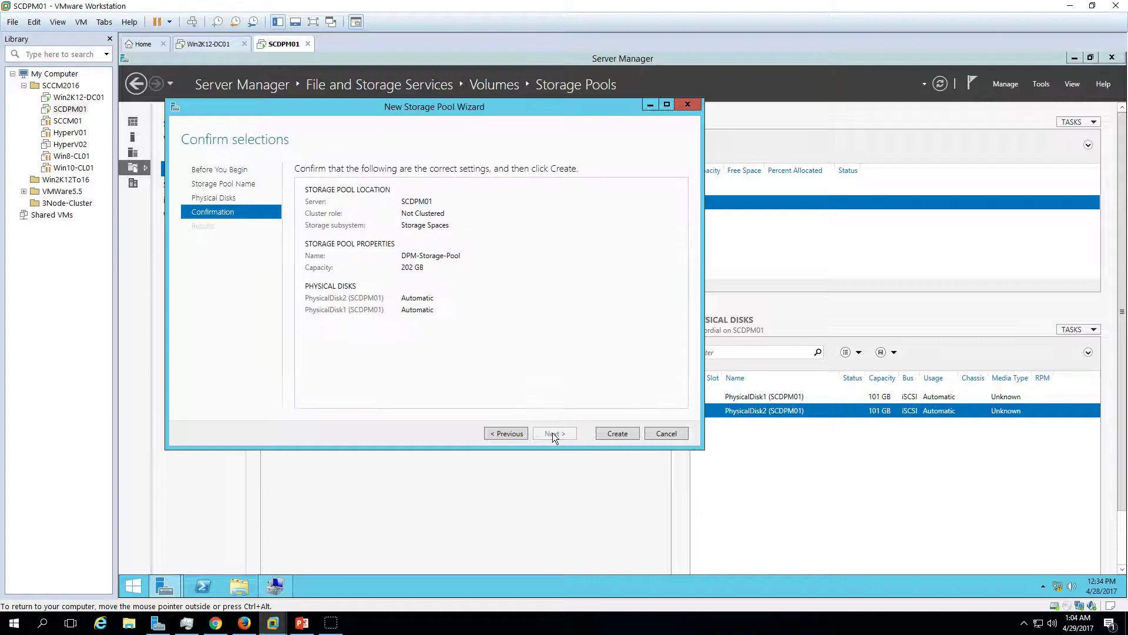
pyautogui.click(617, 433)
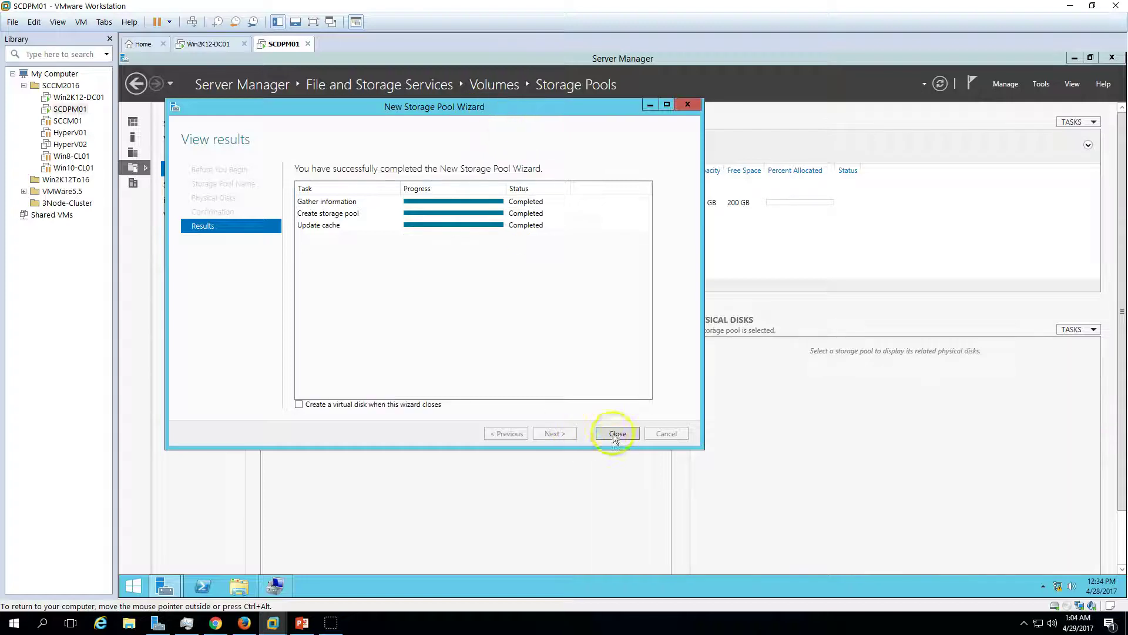
pyautogui.click(618, 433)
pyautogui.click(461, 206)
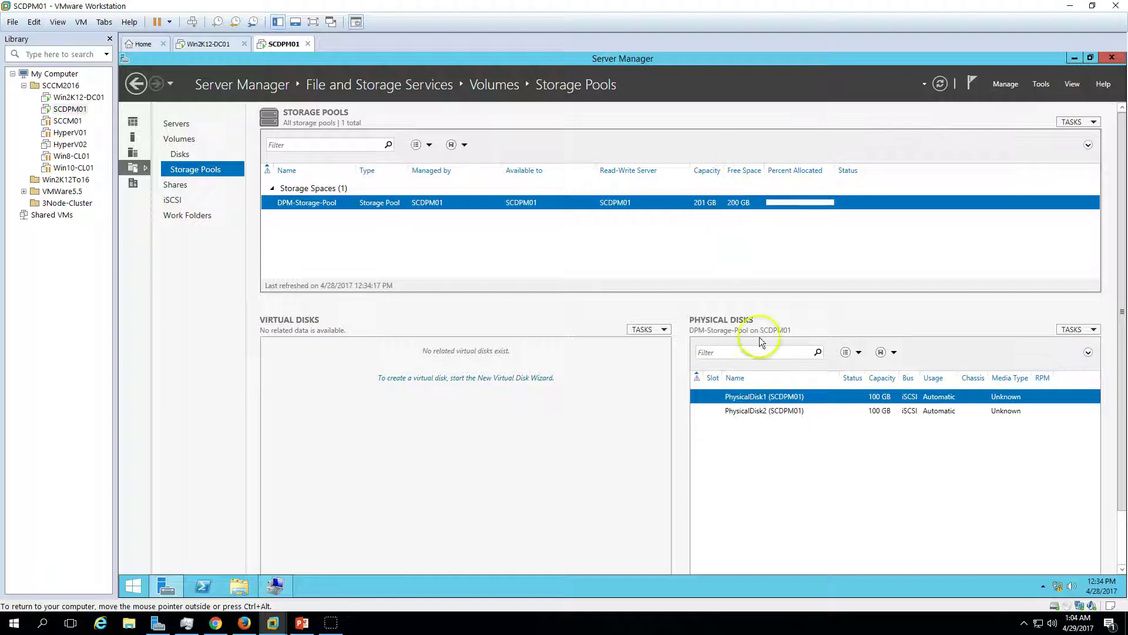
# Step: Compare the pool's two physical disks, launch the New Virtual Disk Wizard, and bring up Computer Management
pyautogui.click(803, 410)
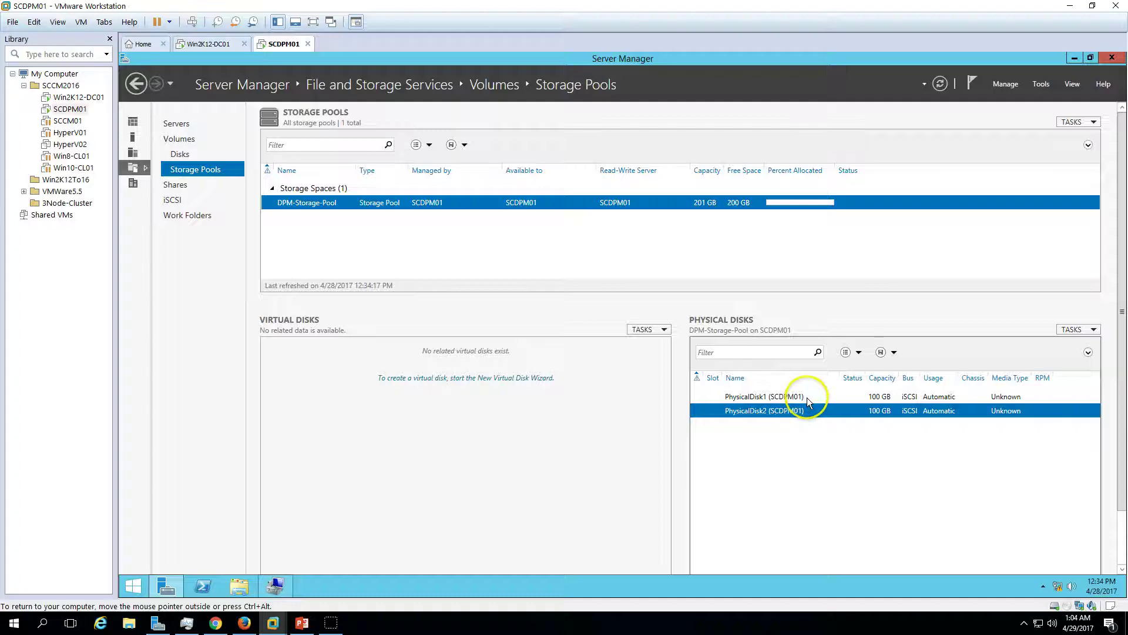
pyautogui.click(803, 398)
pyautogui.click(807, 410)
pyautogui.click(805, 398)
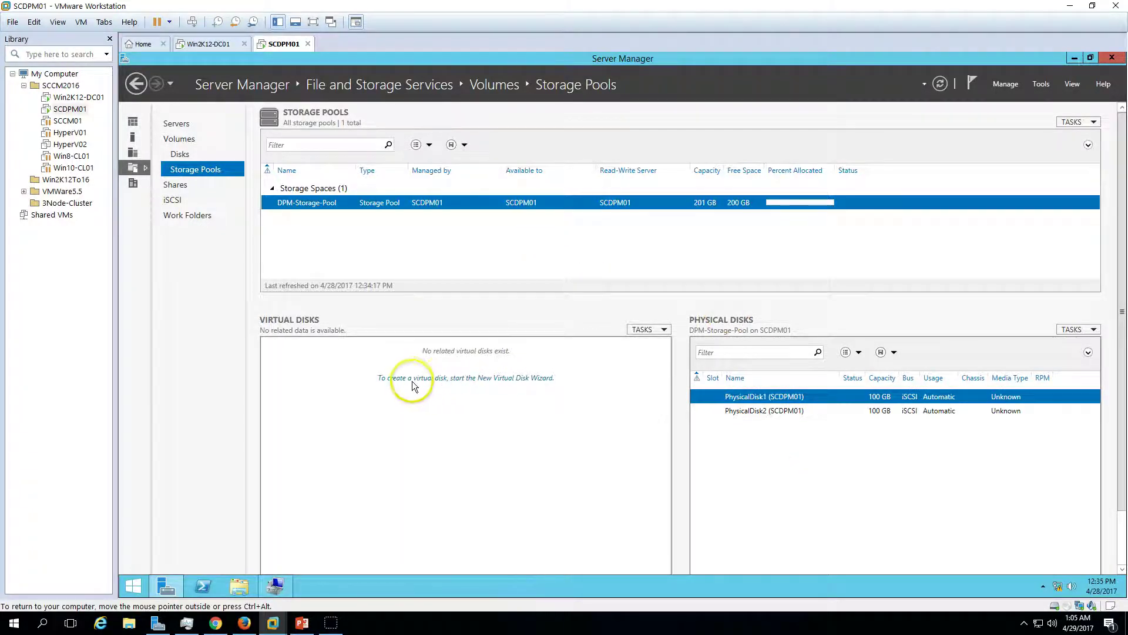
pyautogui.click(441, 383)
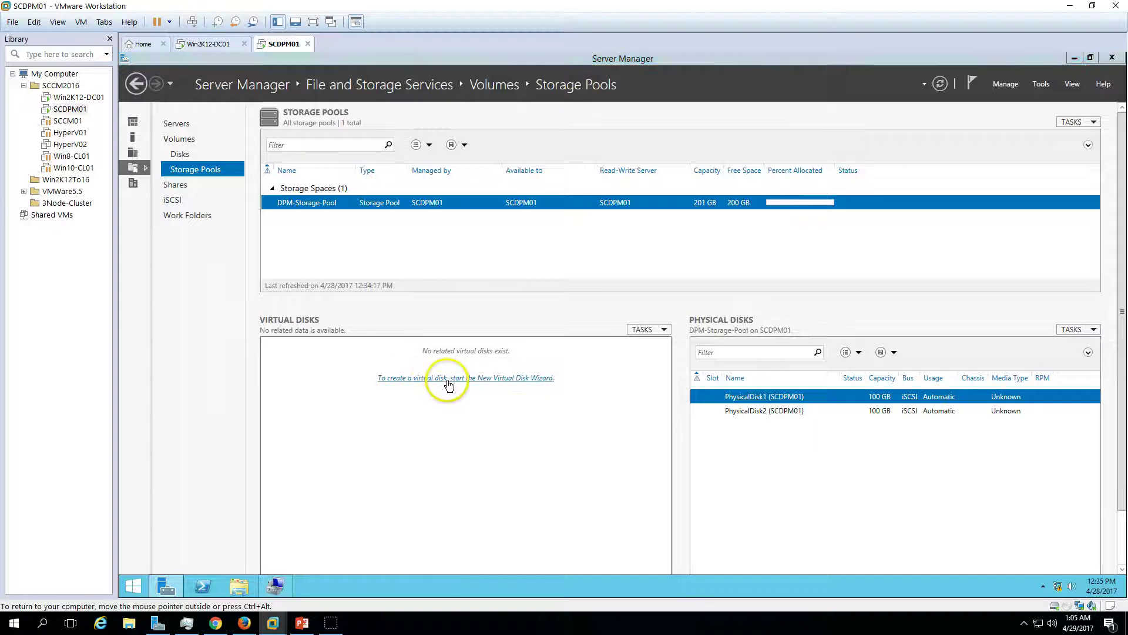
pyautogui.click(272, 585)
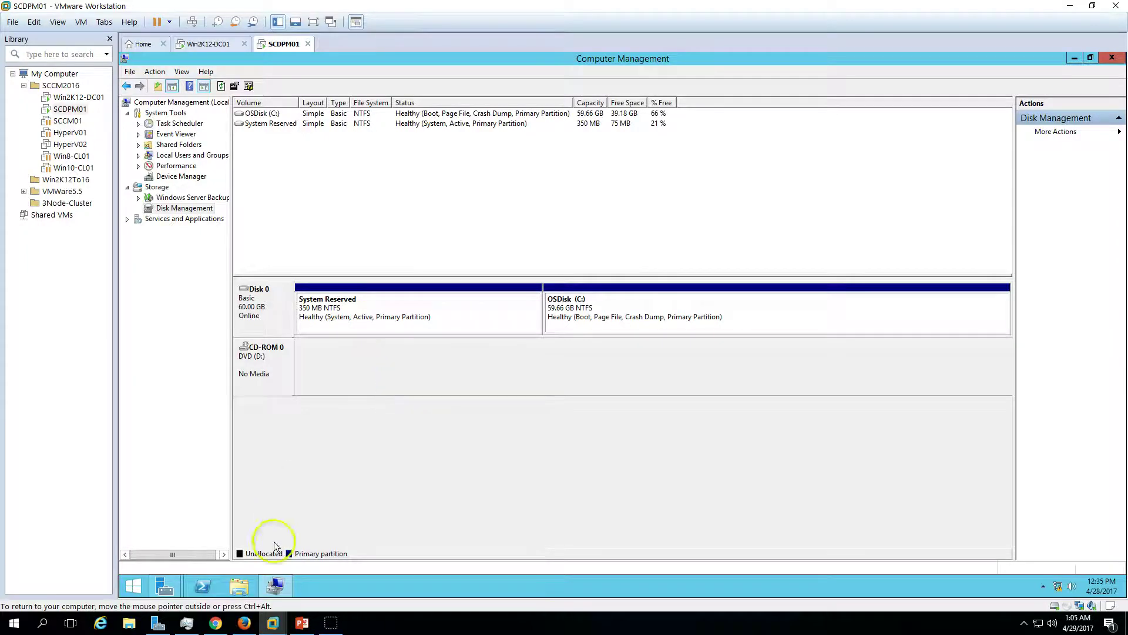
# Step: Build the virtual disk on DPM-Storage-Pool and name it DPM-Disk01
pyautogui.click(274, 585)
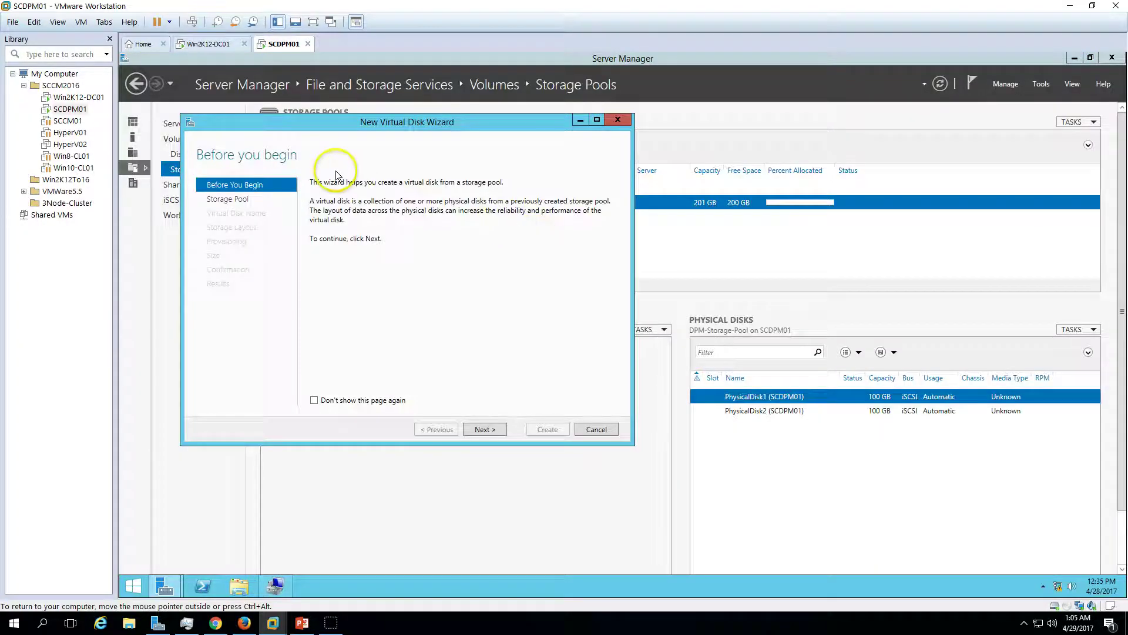
pyautogui.click(496, 432)
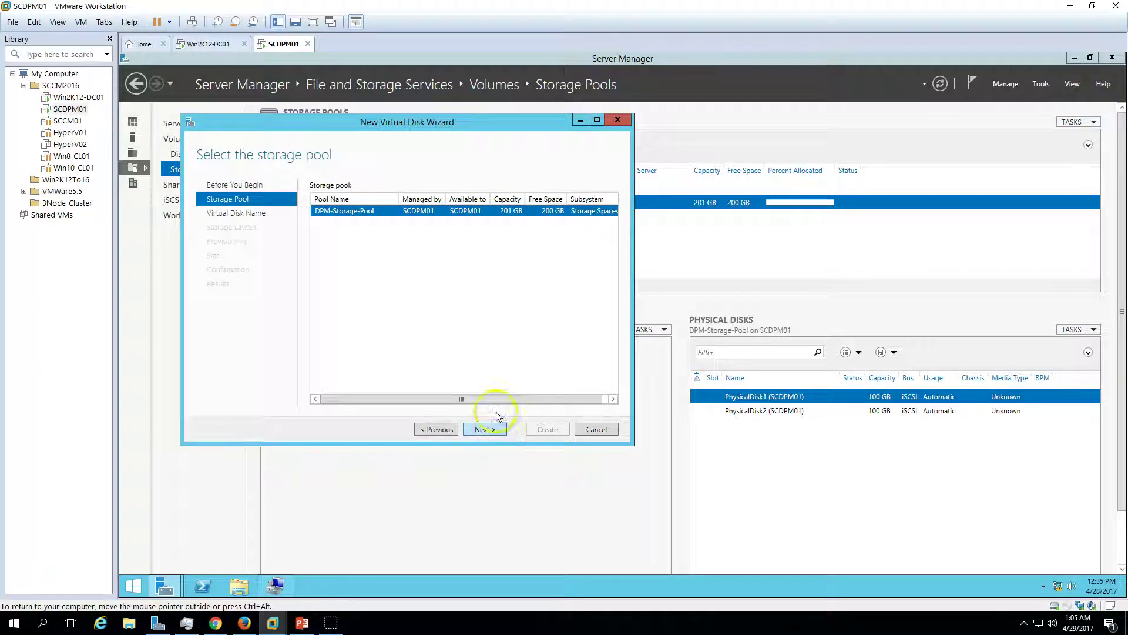
pyautogui.click(485, 431)
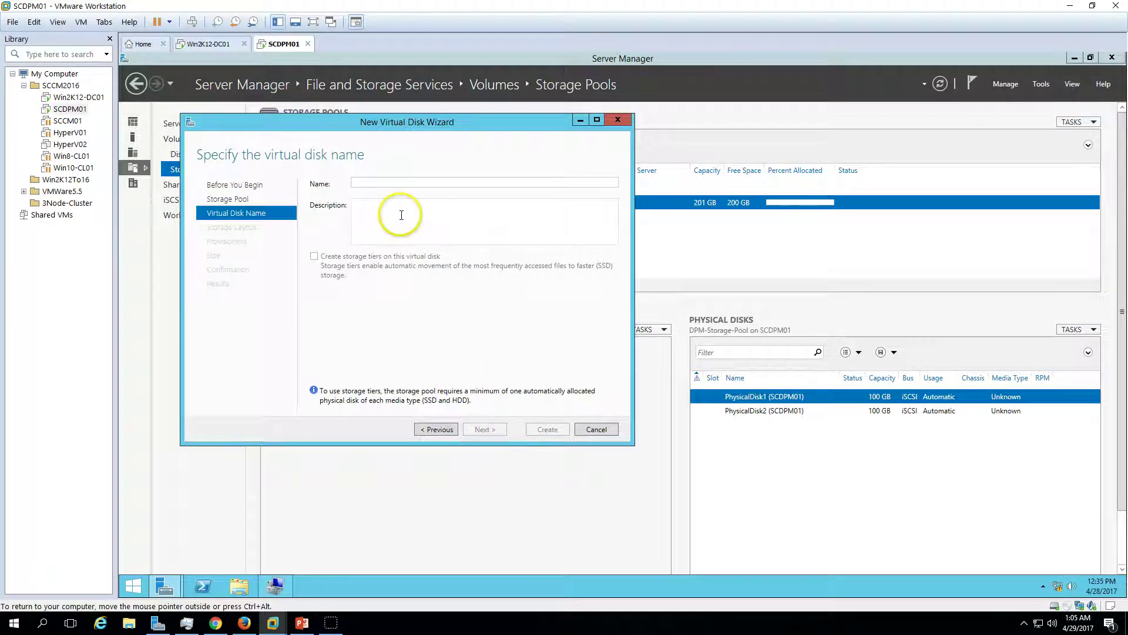
pyautogui.write('DPM-Disk')
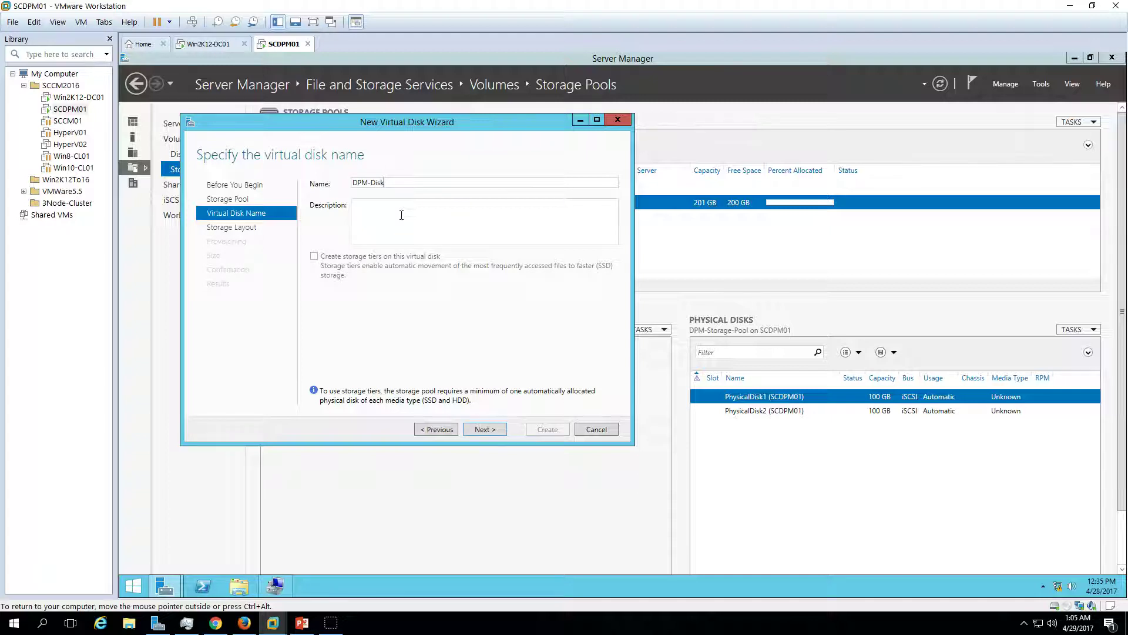
pyautogui.write('01')
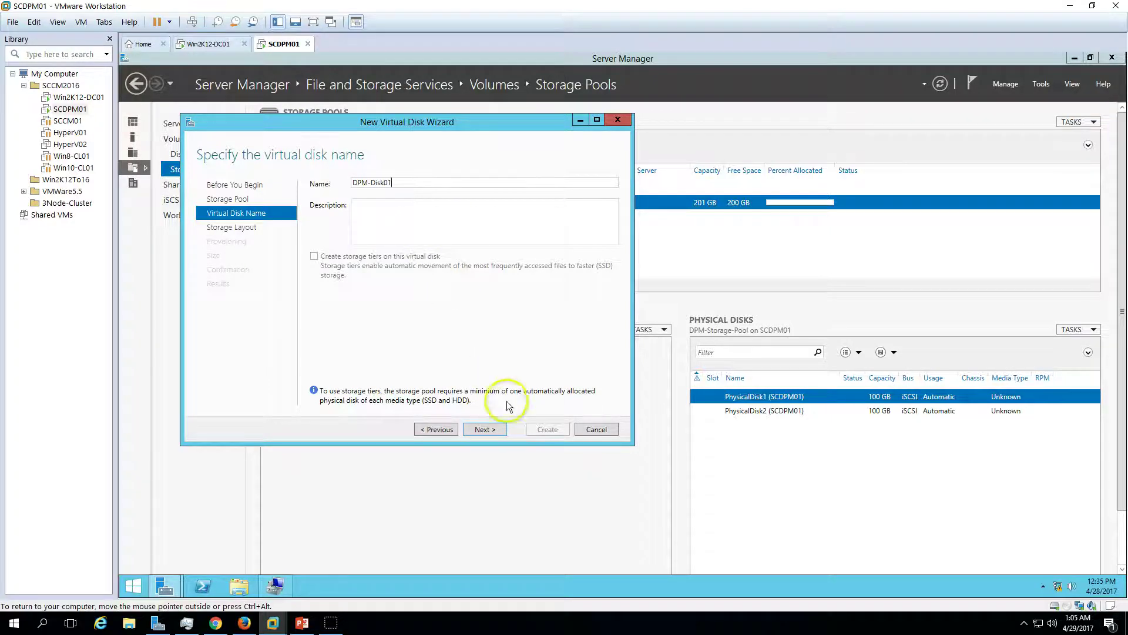
pyautogui.click(495, 429)
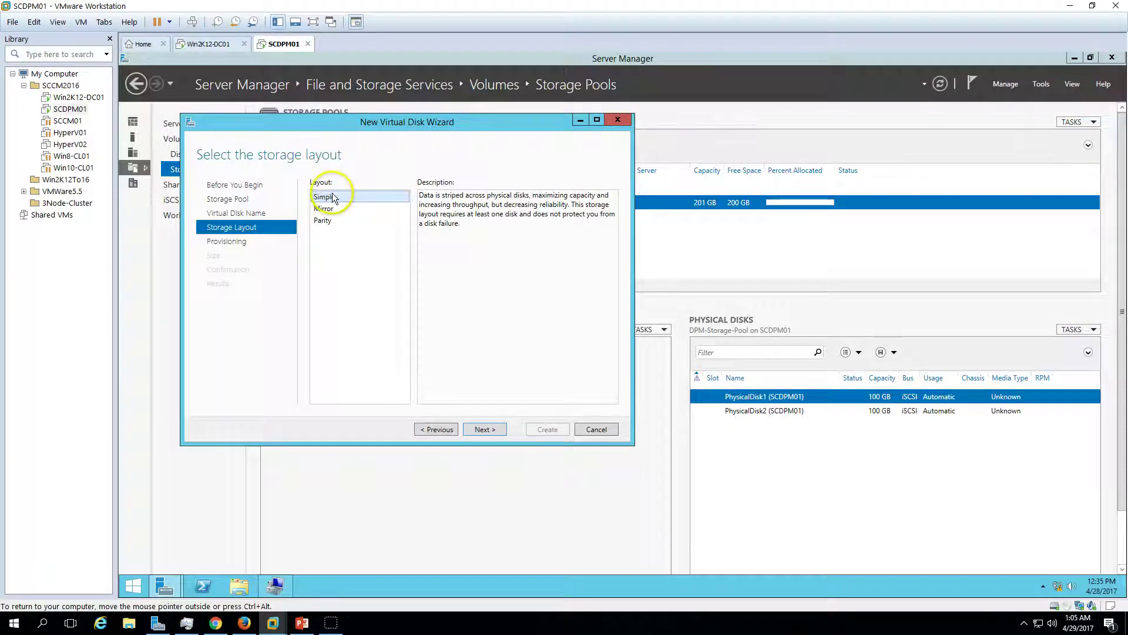
# Step: Make DPM-Disk01 a Simple, Fixed disk at maximum size (200 GB) and create it
pyautogui.click(485, 432)
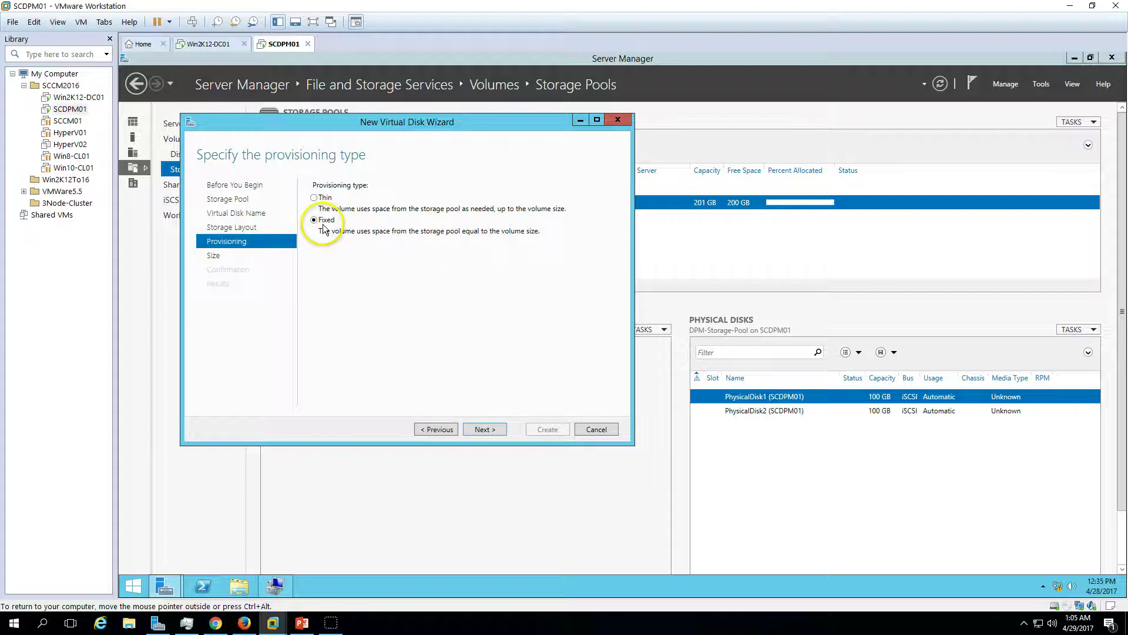
pyautogui.click(484, 429)
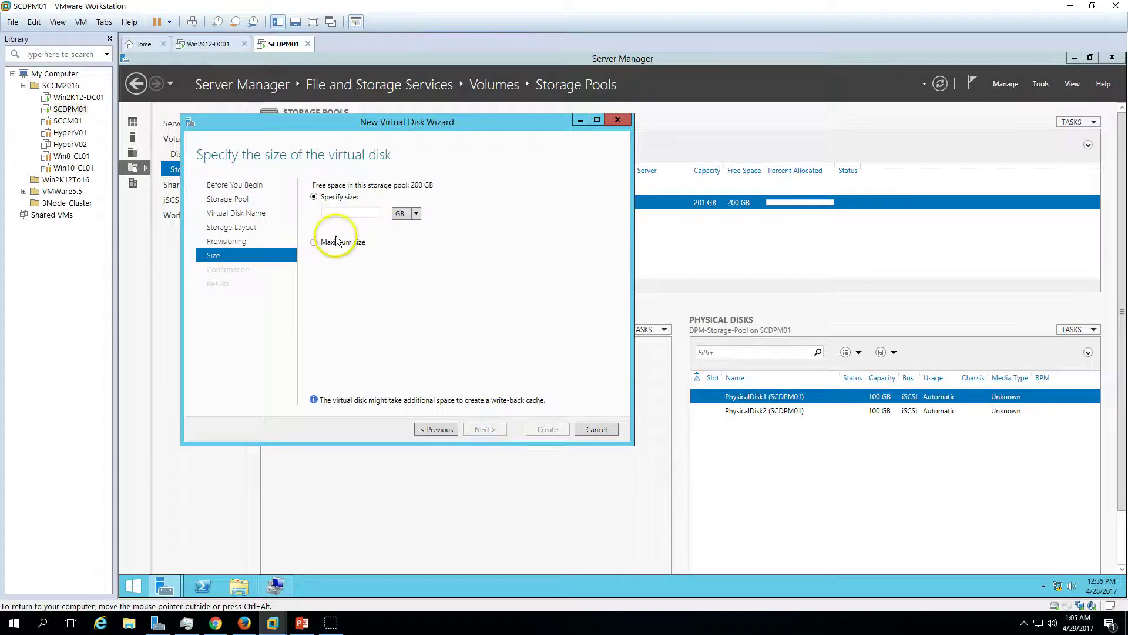
pyautogui.click(331, 244)
pyautogui.click(486, 430)
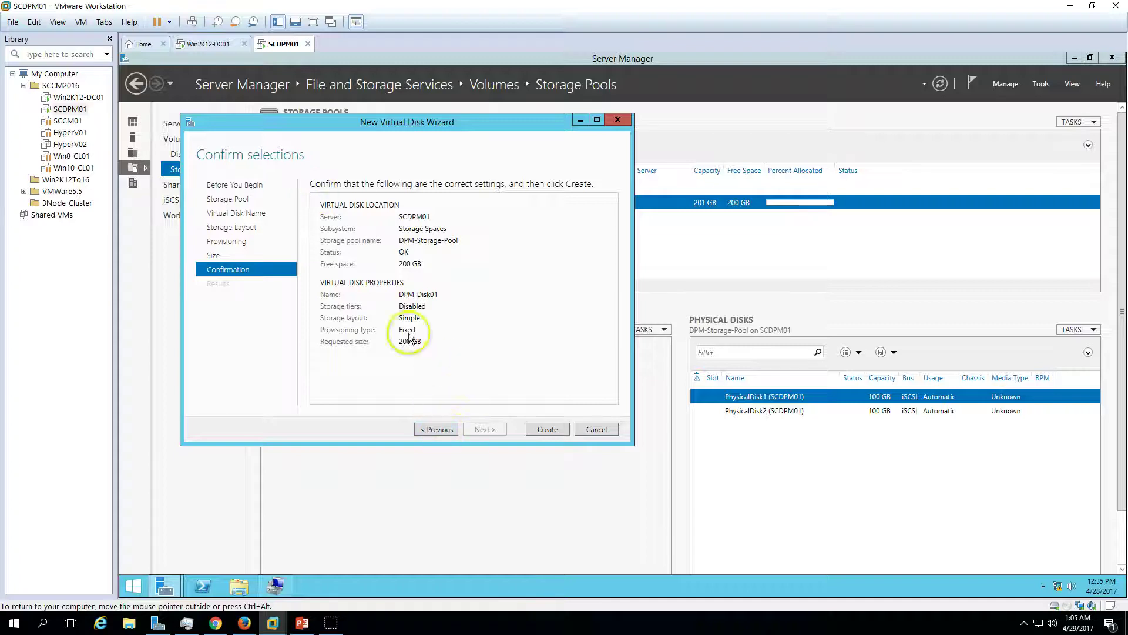
pyautogui.click(435, 429)
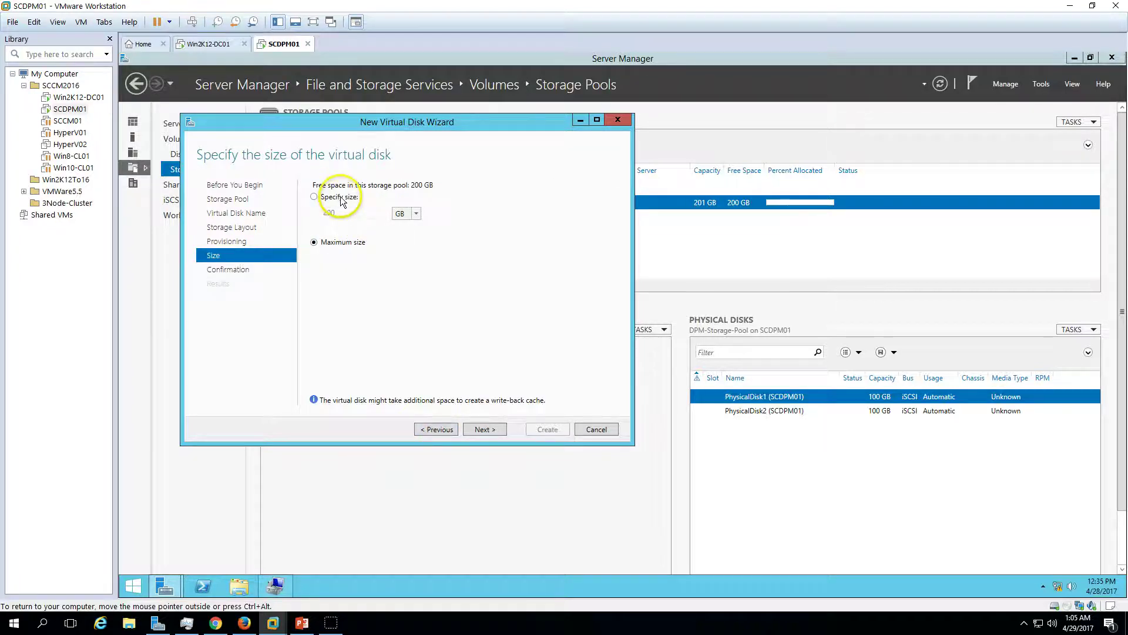
pyautogui.click(342, 200)
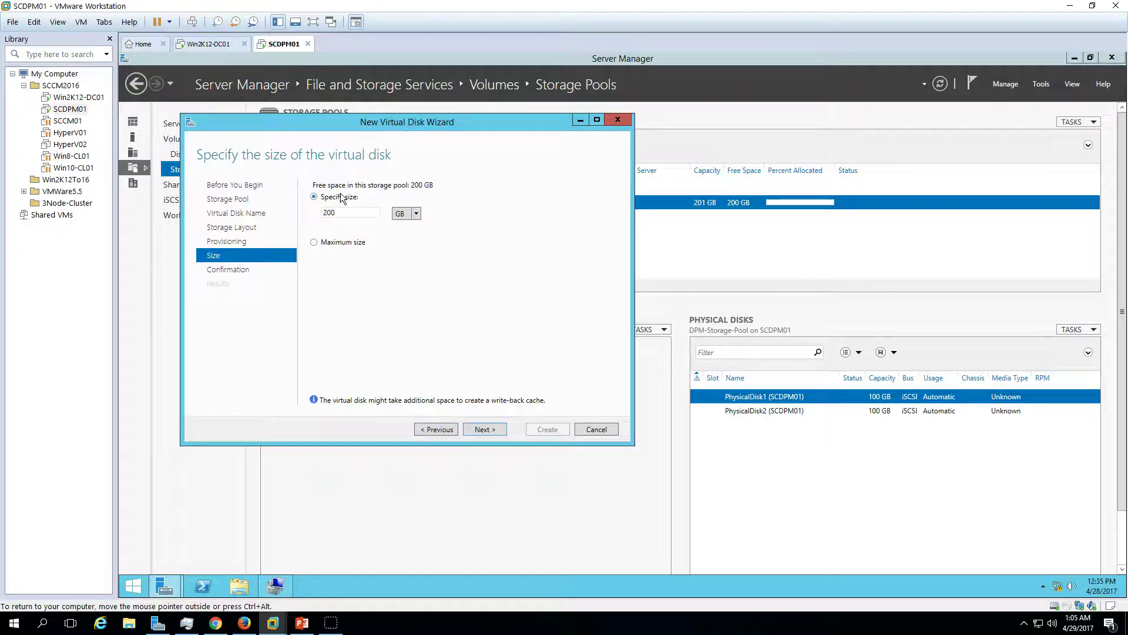
pyautogui.click(339, 244)
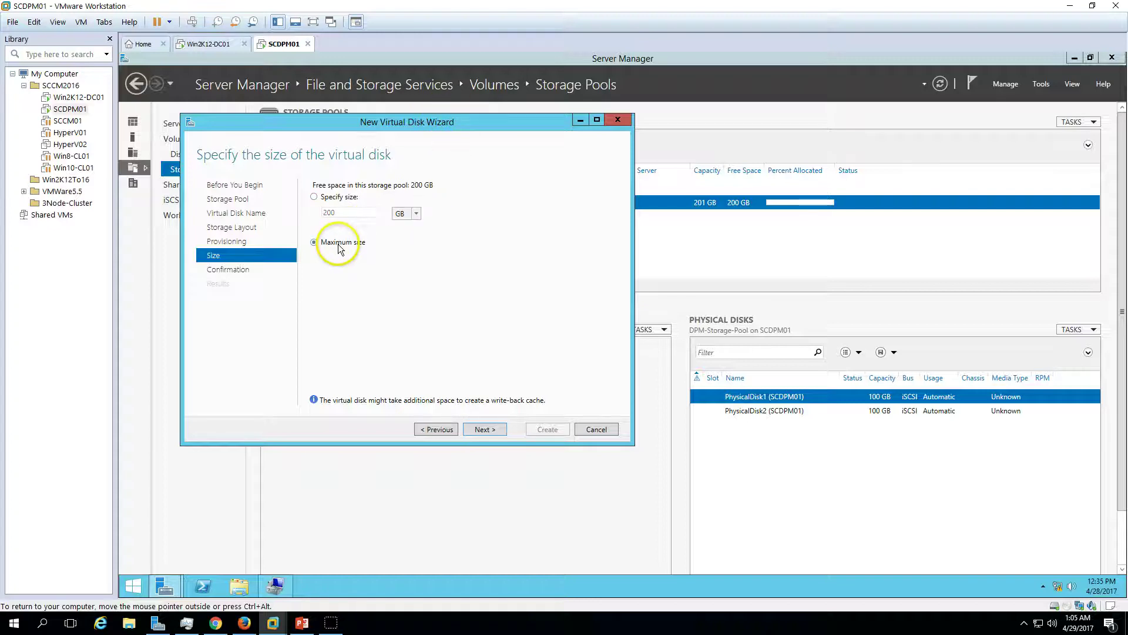
pyautogui.click(491, 429)
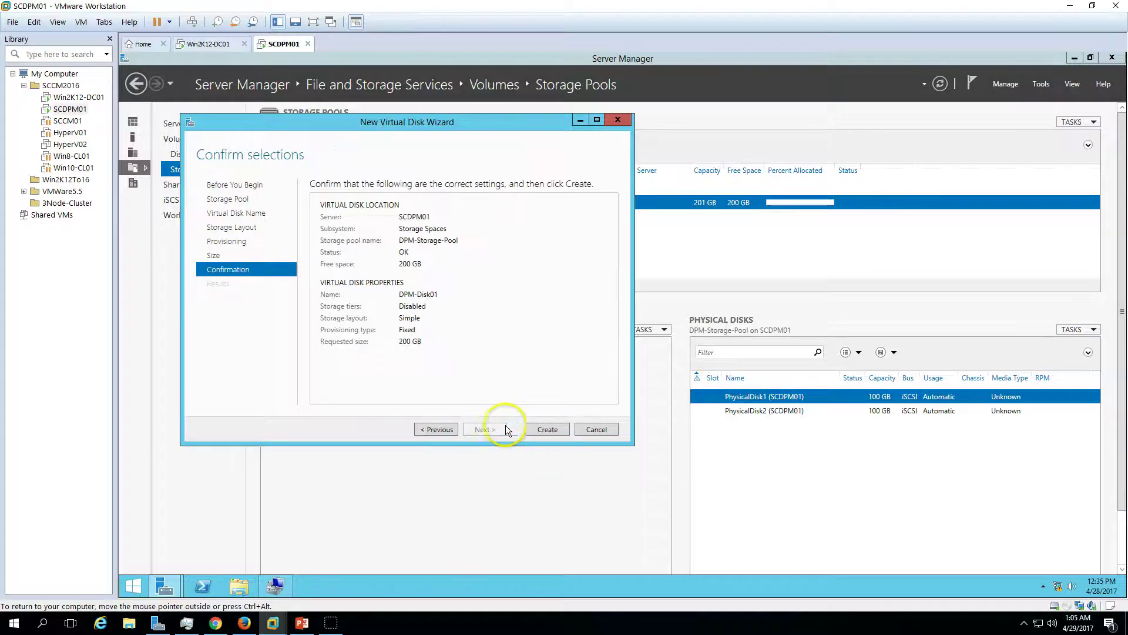
pyautogui.click(548, 429)
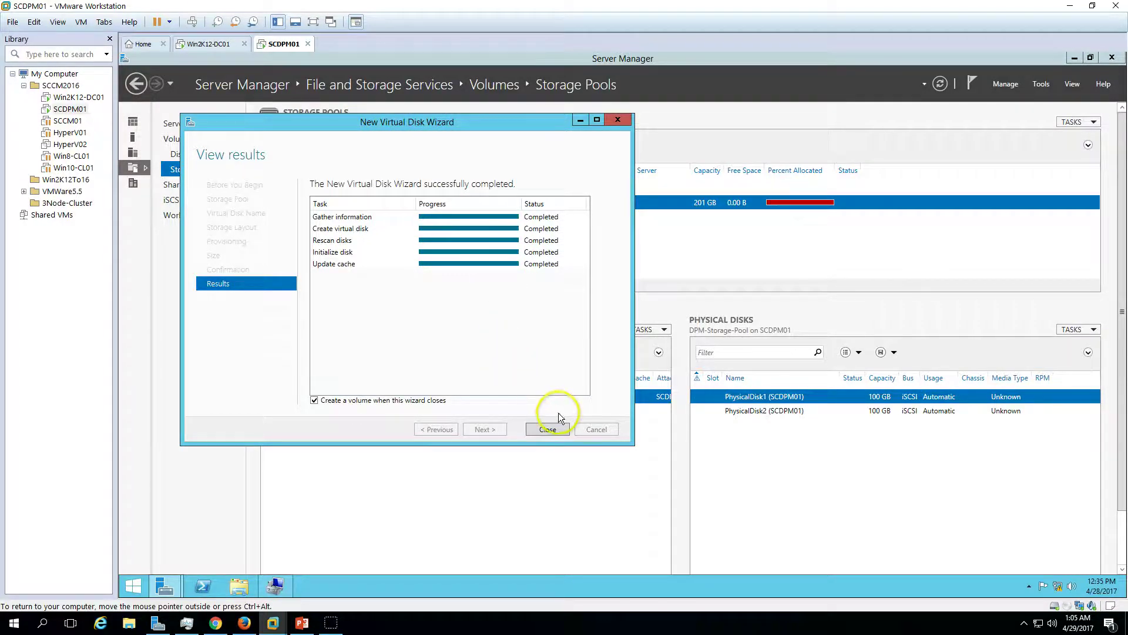
# Step: Close the virtual disk wizard and cancel the follow-up New Volume setup
pyautogui.click(545, 433)
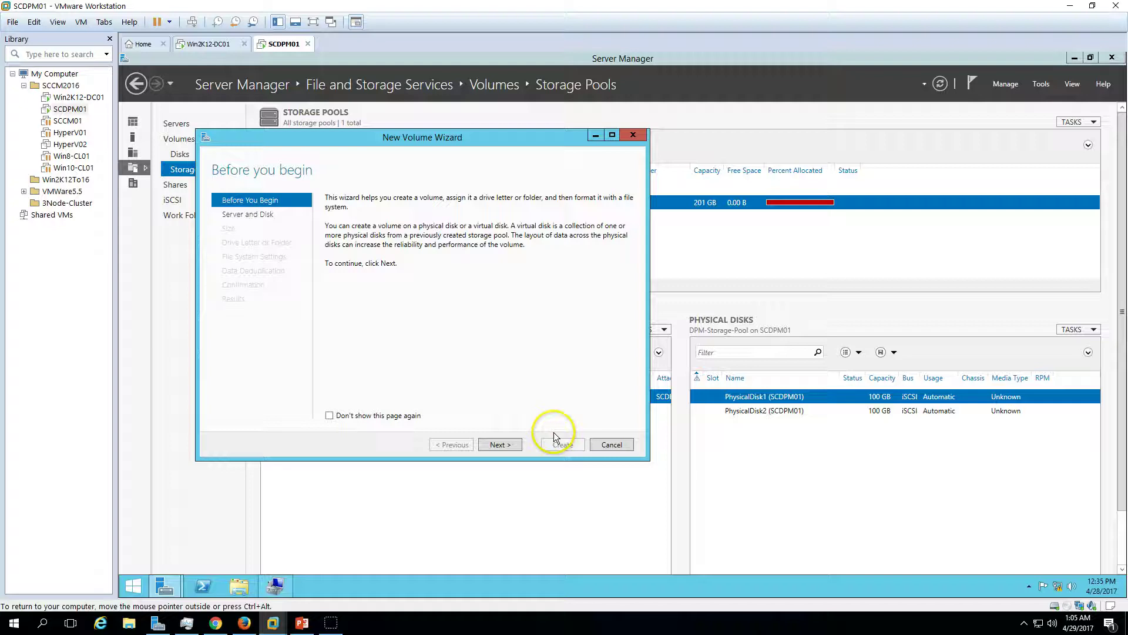
pyautogui.click(612, 447)
pyautogui.click(637, 359)
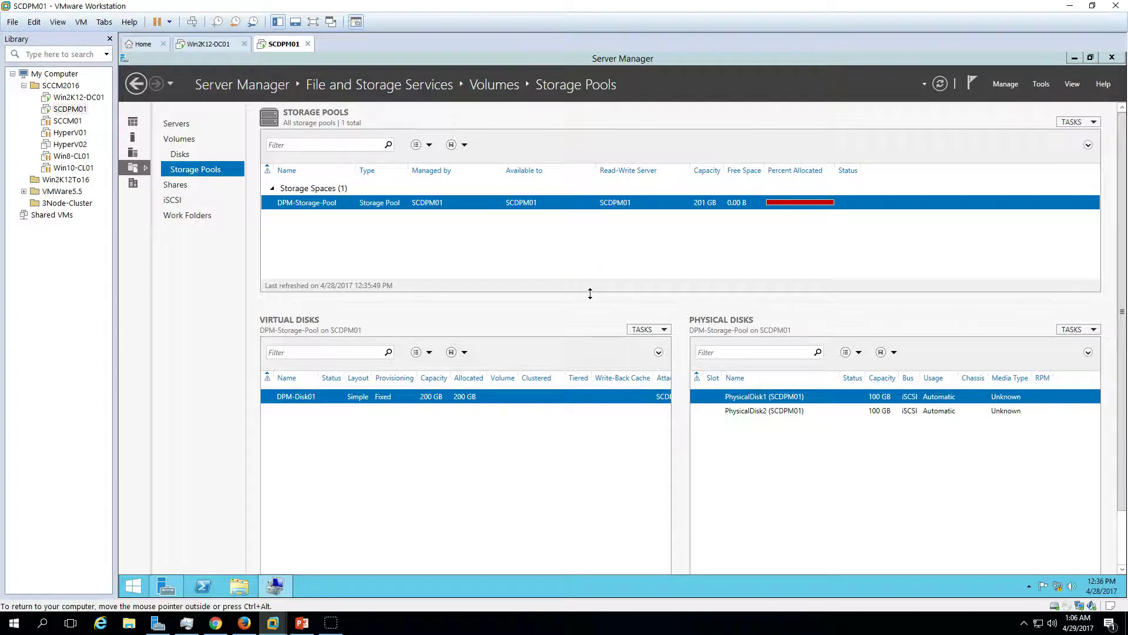
# Step: Check Disk 3's unallocated space in Computer Management, then refresh Server Manager's storage pools
pyautogui.click(280, 584)
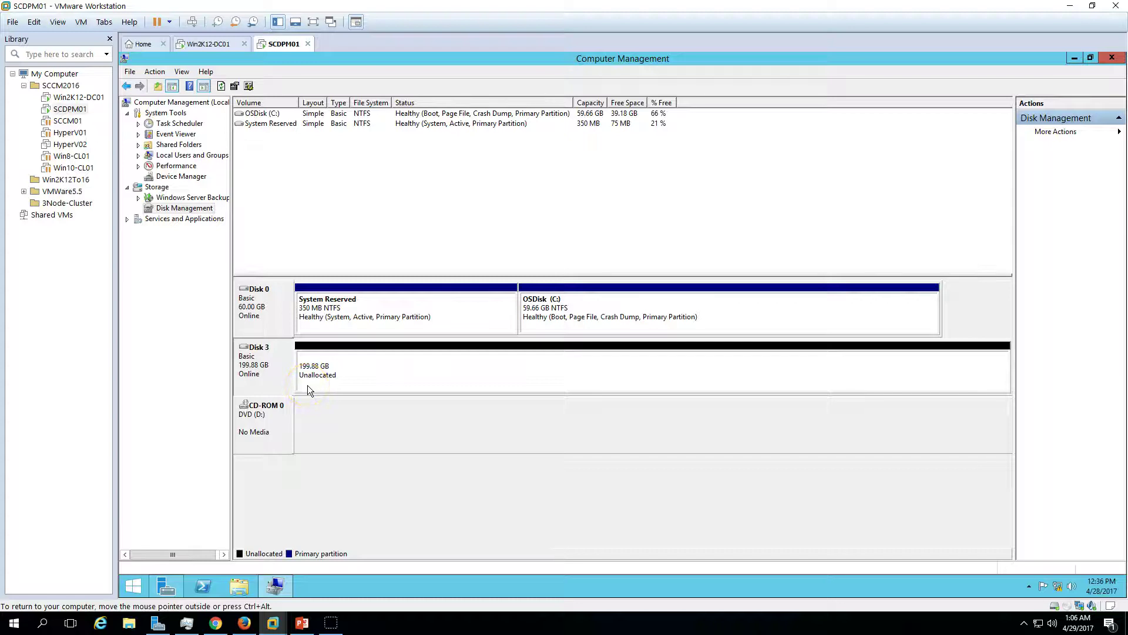
pyautogui.click(295, 395)
pyautogui.click(1039, 59)
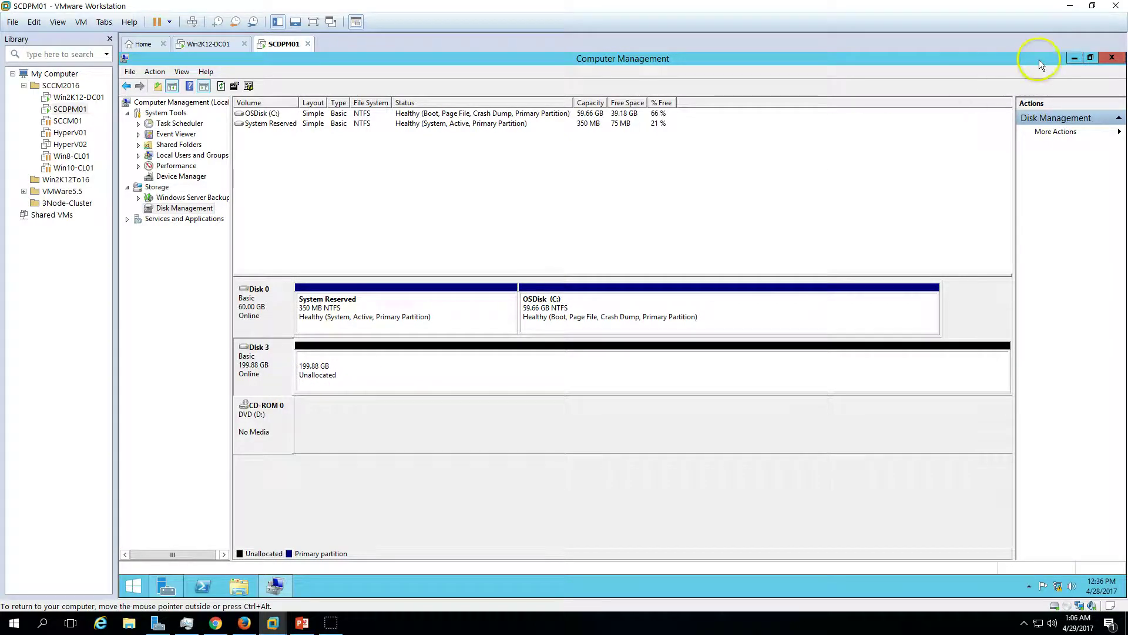
pyautogui.click(1073, 58)
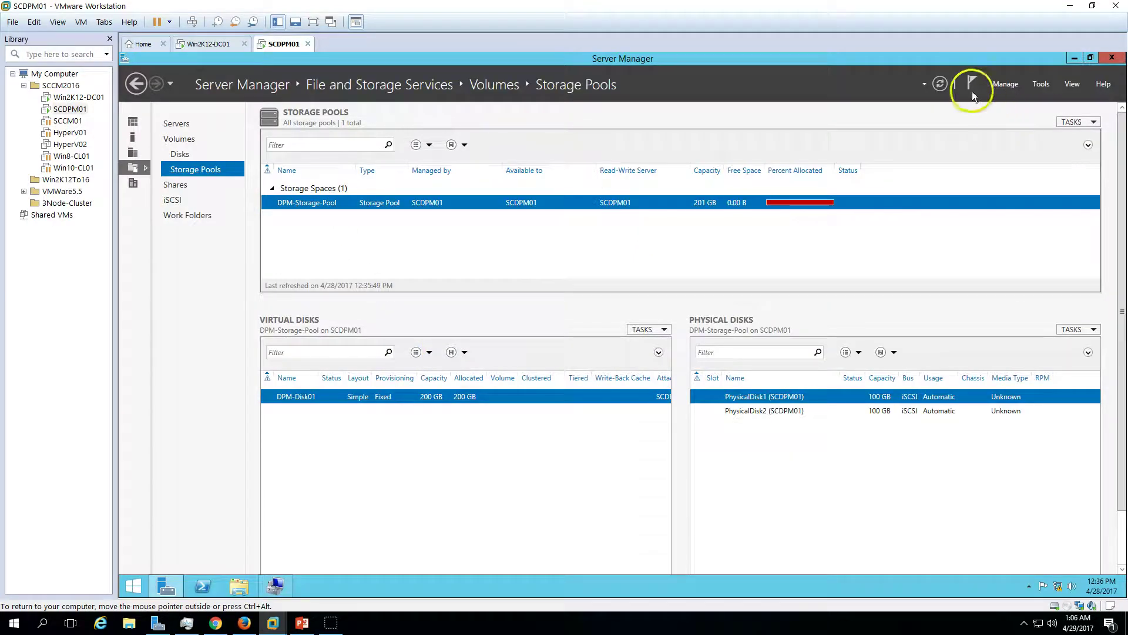
pyautogui.click(940, 83)
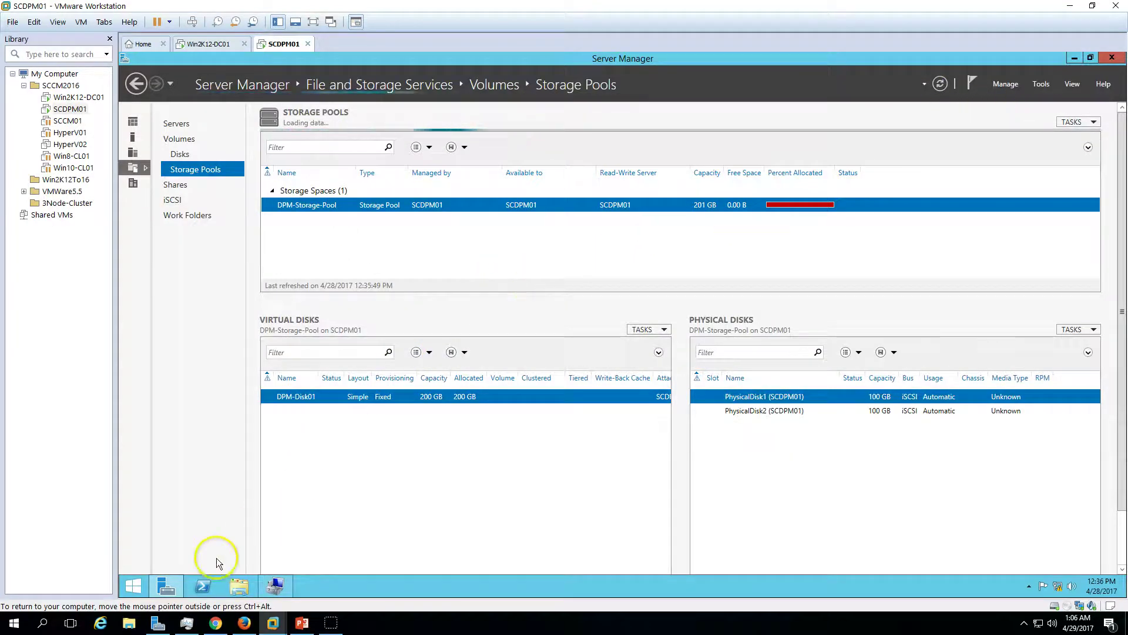
pyautogui.click(167, 585)
# Step: Launch the DPM Administrator Console with elevation and go to Disk Storage
pyautogui.doubleClick(155, 419)
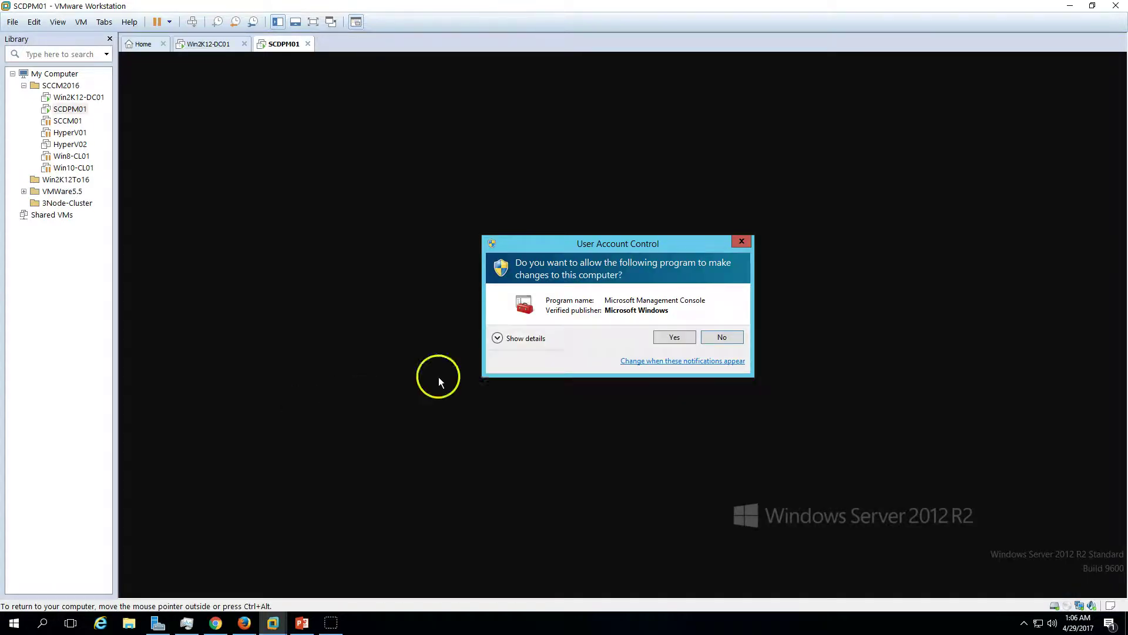
pyautogui.click(674, 337)
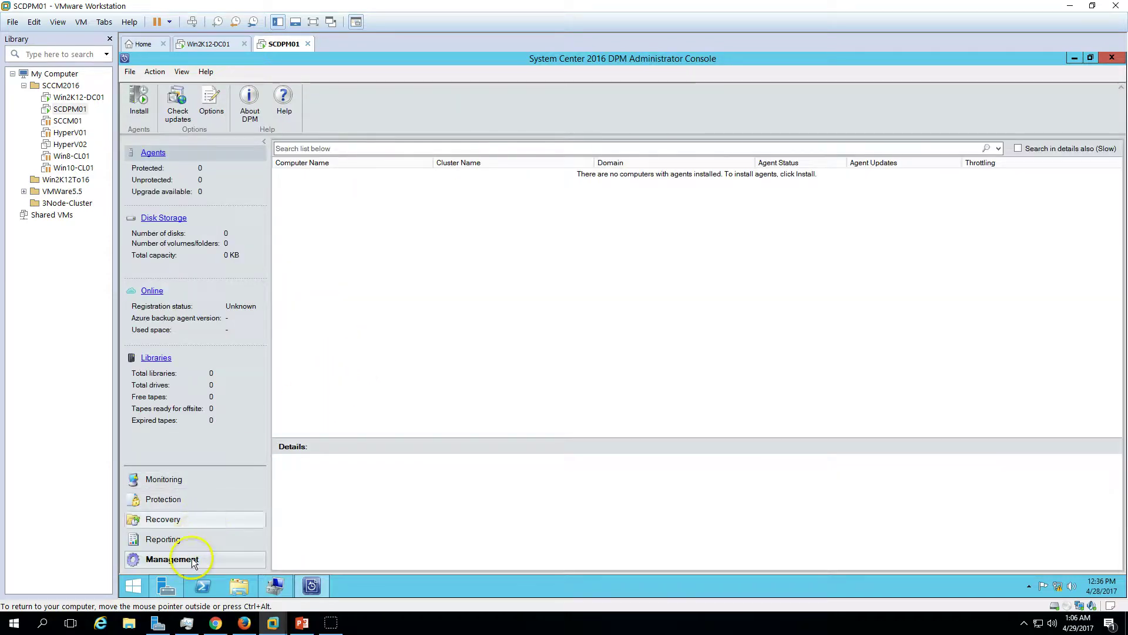
pyautogui.click(175, 219)
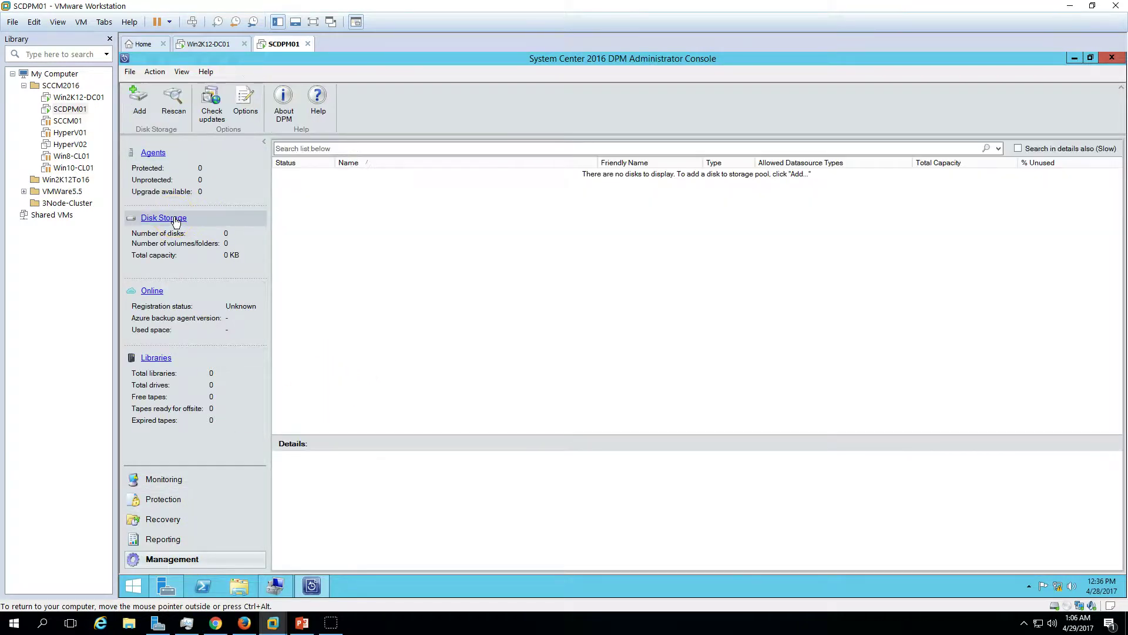
# Step: Add Disk 3 (199.87 GB) to the selected disks for the DPM storage pool
pyautogui.click(146, 104)
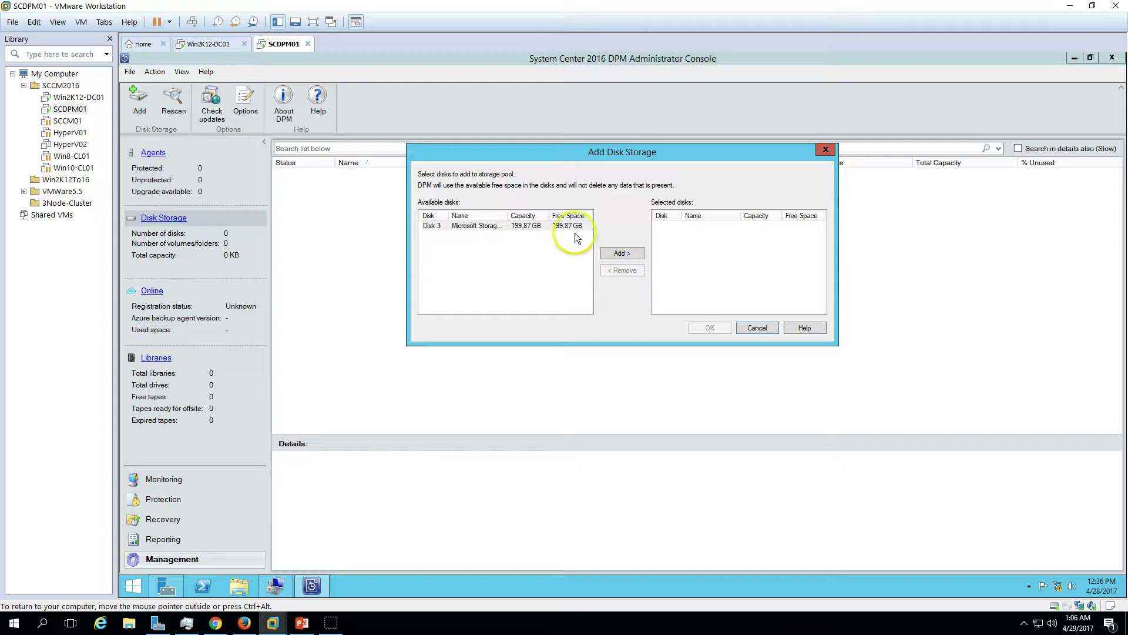
pyautogui.click(543, 225)
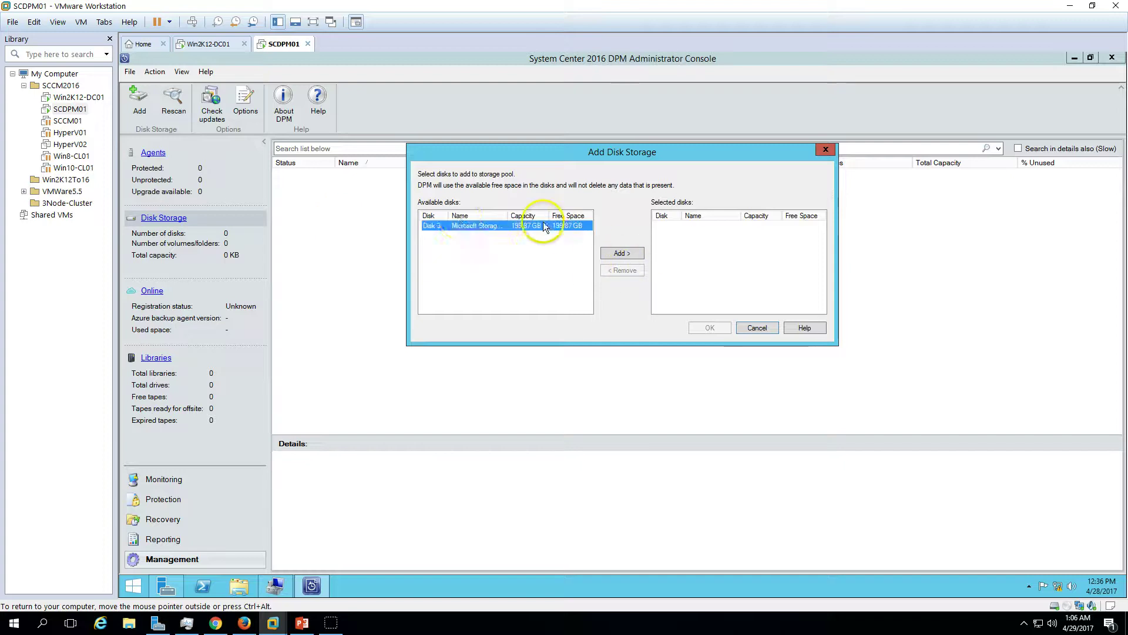
pyautogui.click(622, 252)
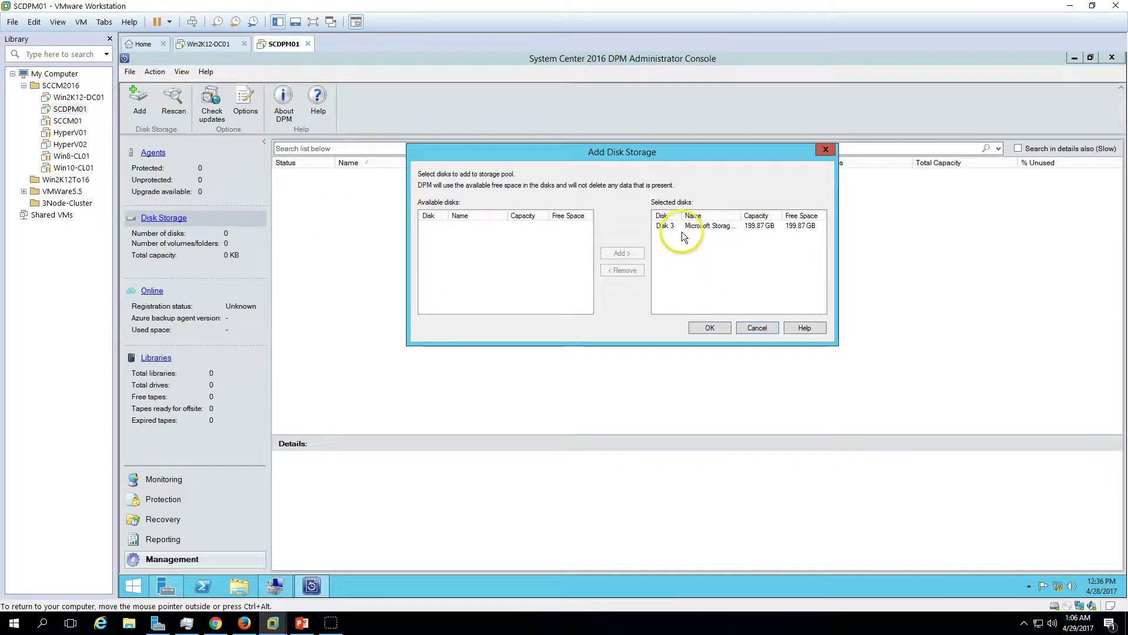
pyautogui.click(683, 228)
pyautogui.click(709, 327)
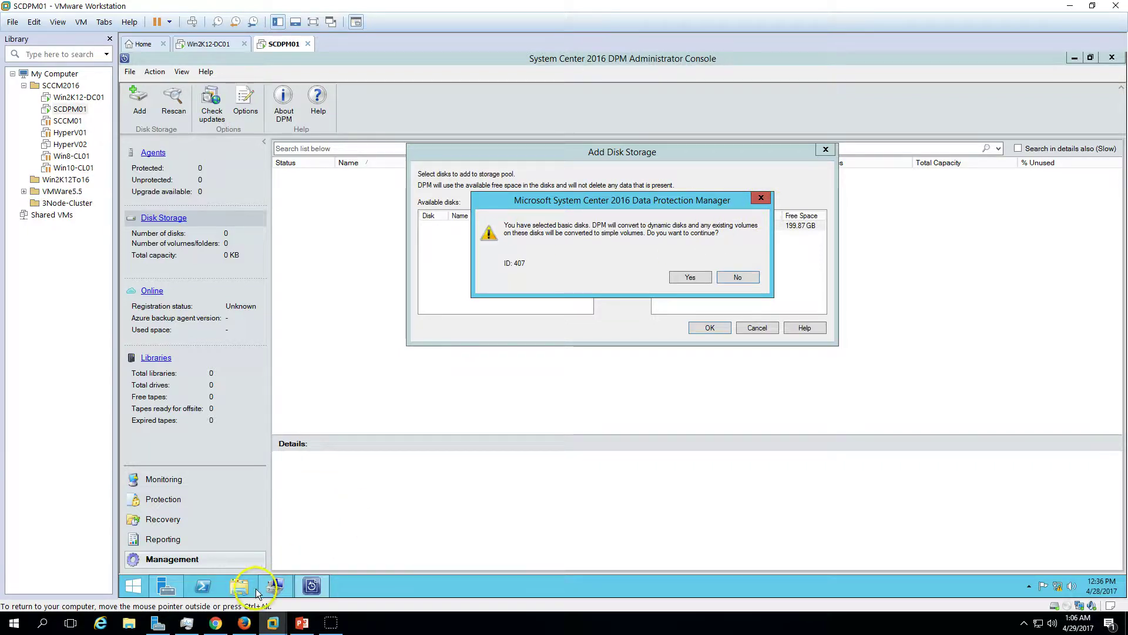
# Step: Approve converting Disk 3 to dynamic and view its details in the DPM storage pool
pyautogui.click(274, 589)
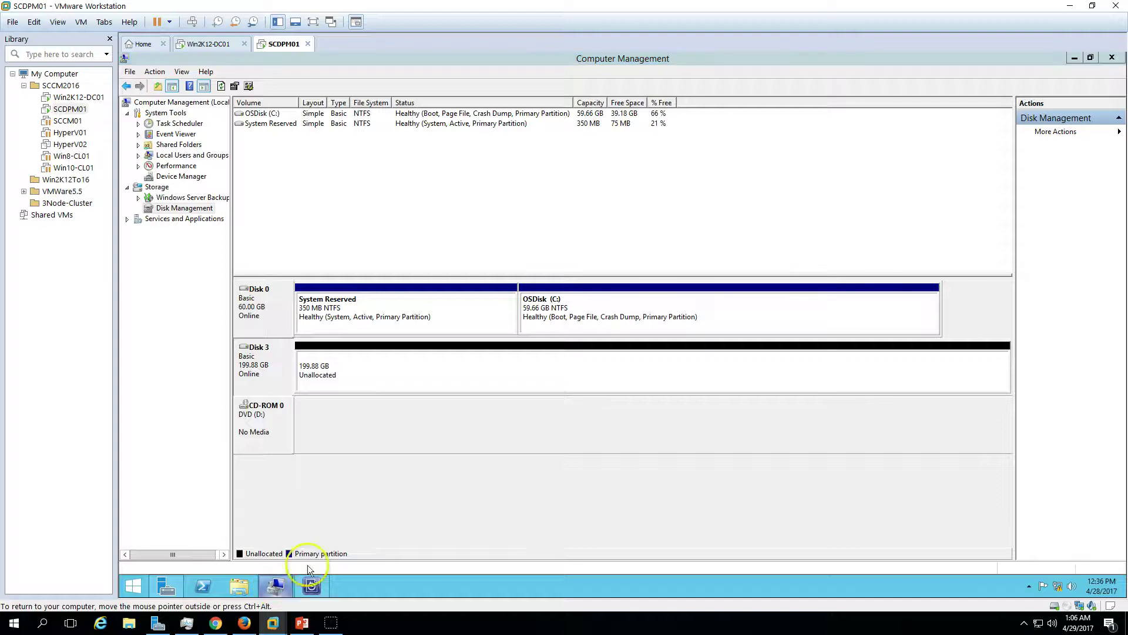
pyautogui.click(310, 584)
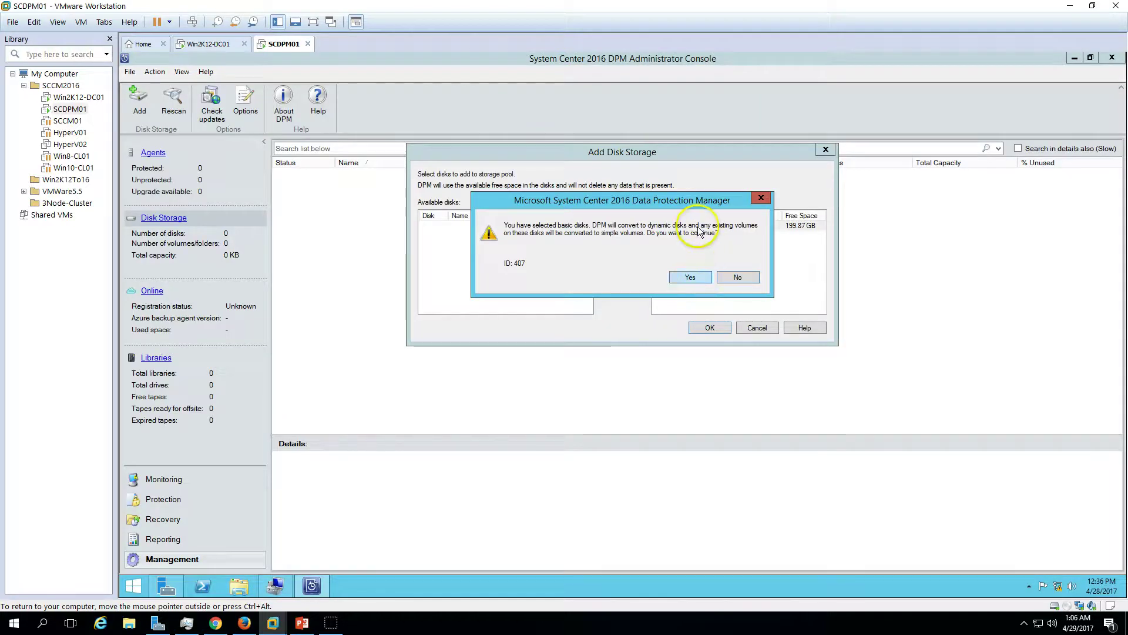
pyautogui.click(692, 275)
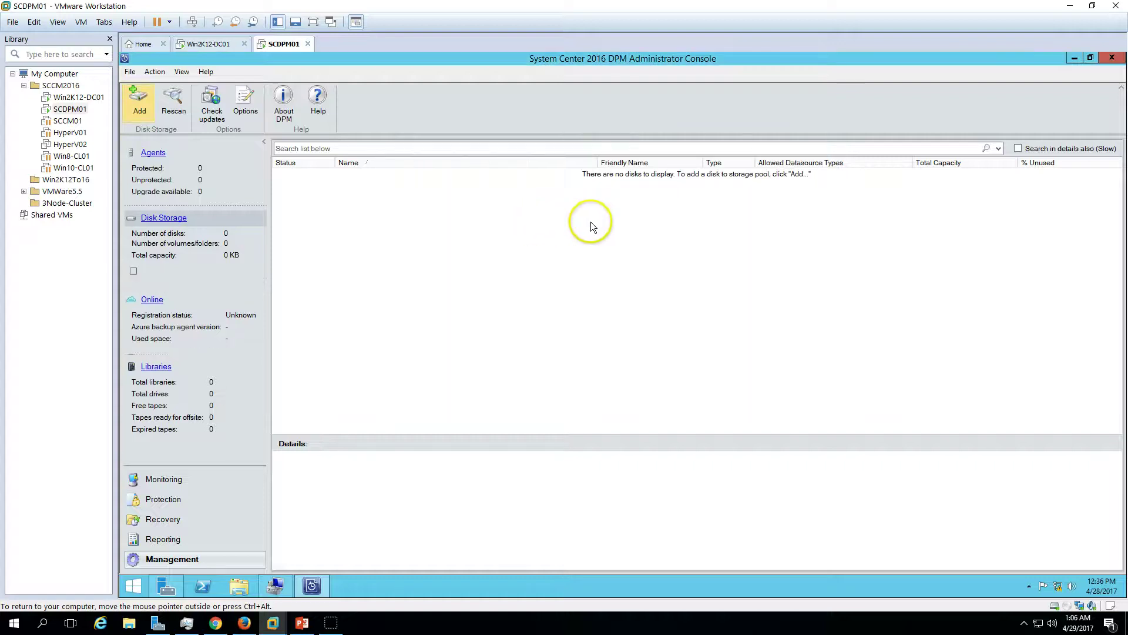
pyautogui.click(456, 191)
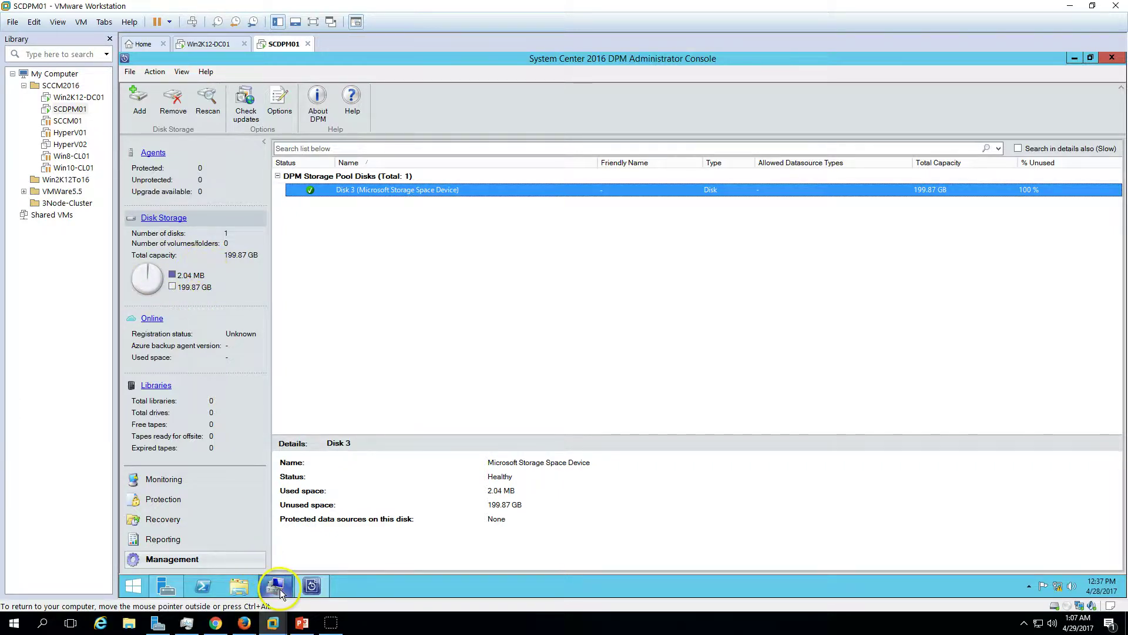
# Step: Confirm in Disk Management that Disk 3 is dynamic and unallocated (199.88 GB), then return to DPM
pyautogui.click(314, 586)
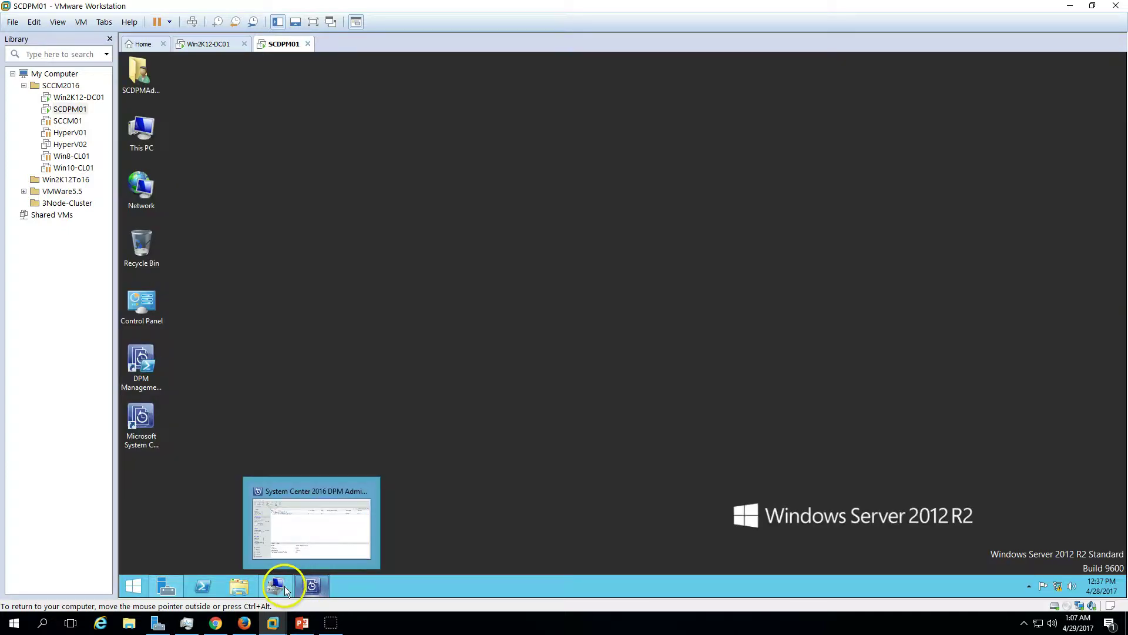
pyautogui.click(286, 588)
pyautogui.click(320, 586)
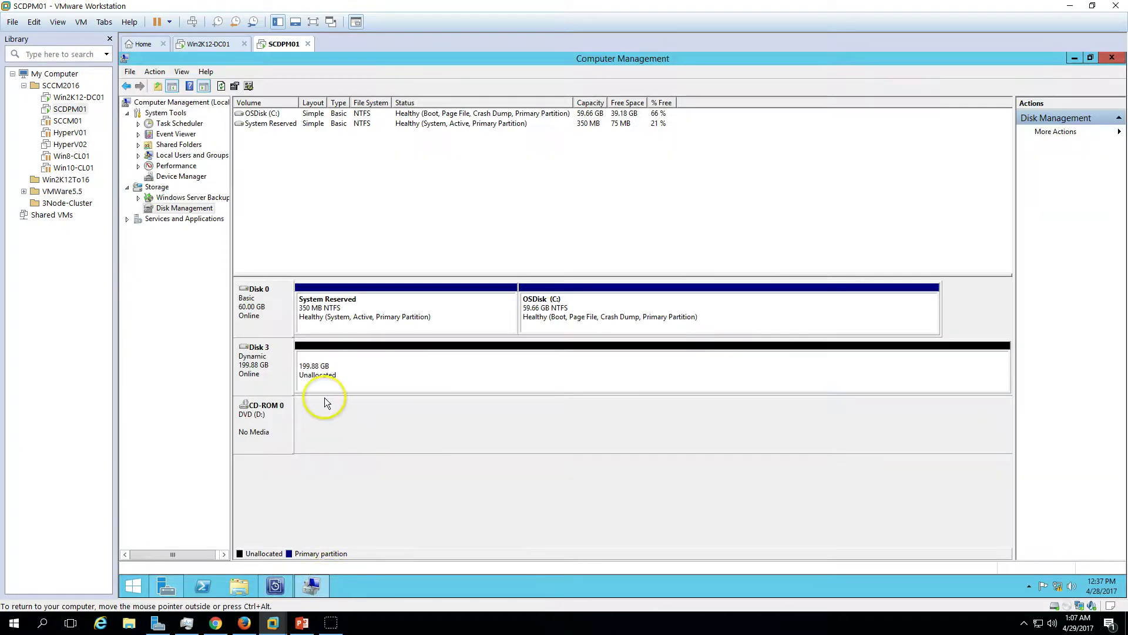
pyautogui.click(270, 367)
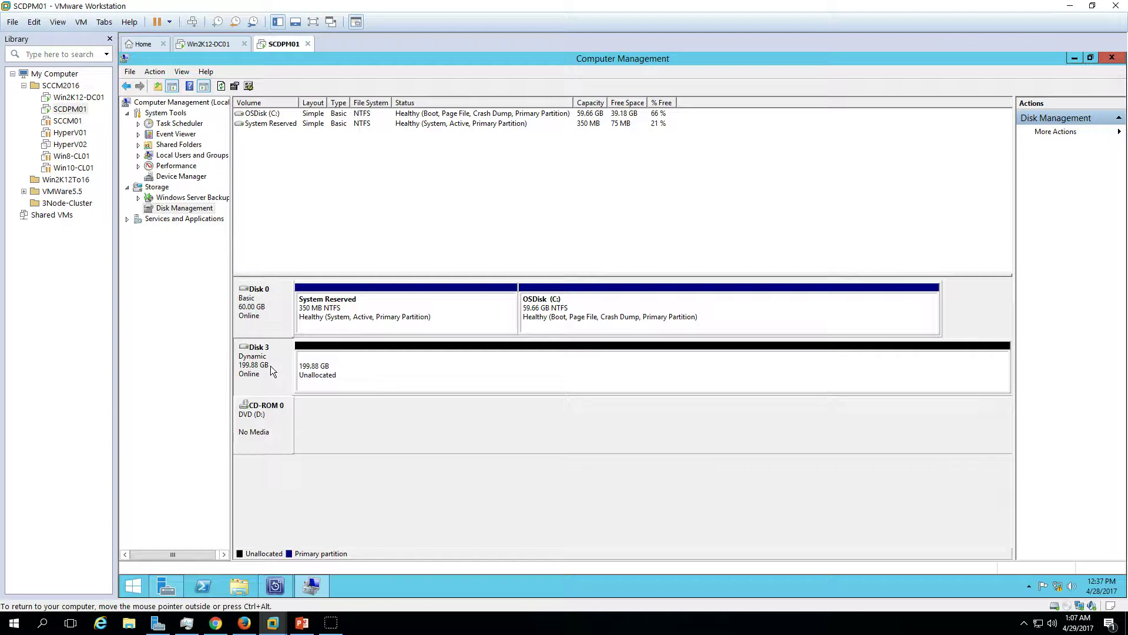
pyautogui.click(408, 353)
pyautogui.rightClick(275, 585)
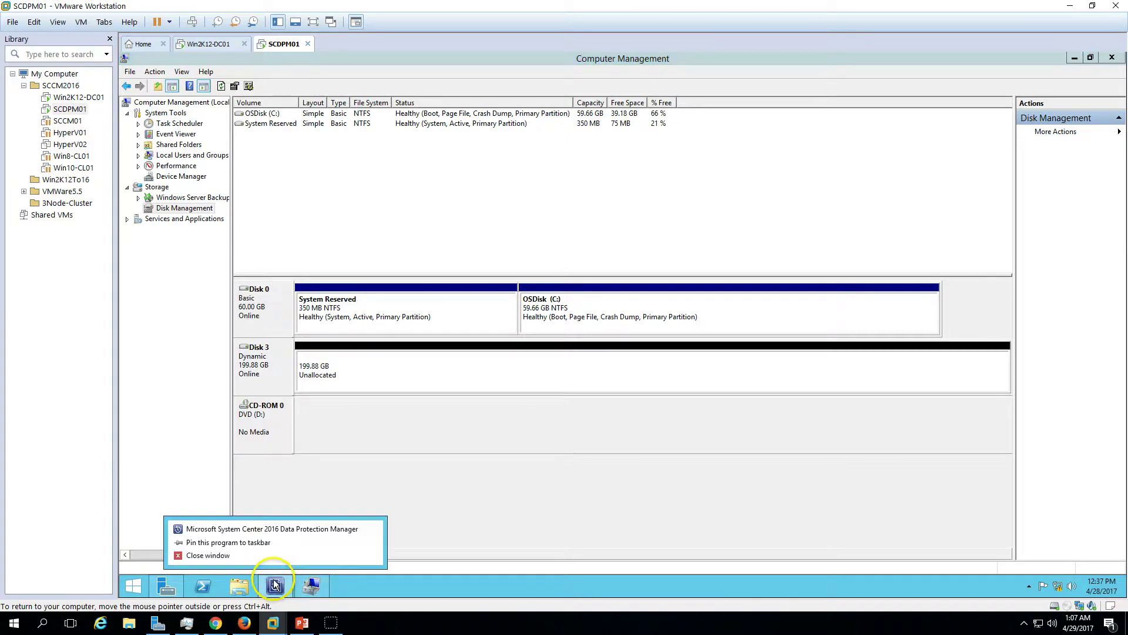
pyautogui.click(304, 558)
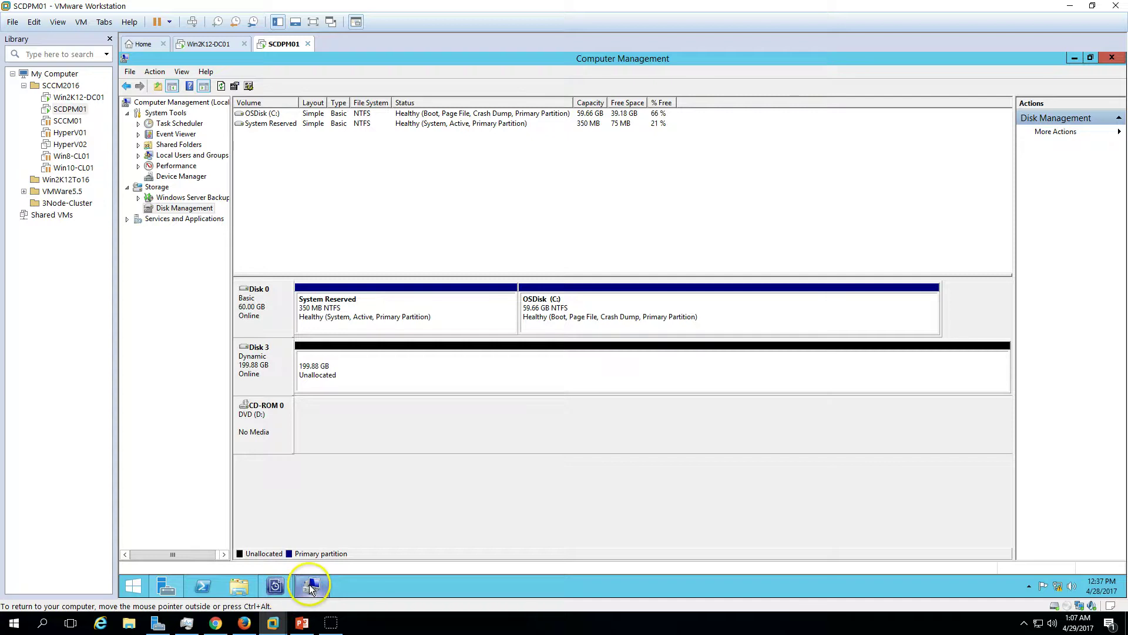
pyautogui.click(276, 586)
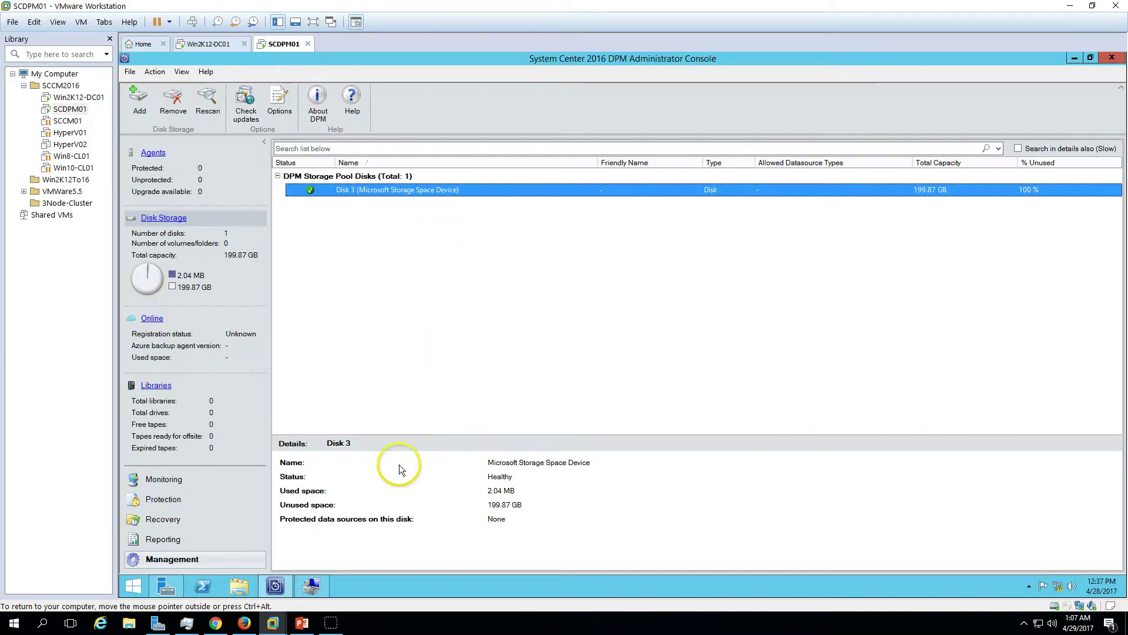
# Step: Advance the PowerPoint slide show past the demo environment slide to the closing thank-you slide
pyautogui.click(301, 624)
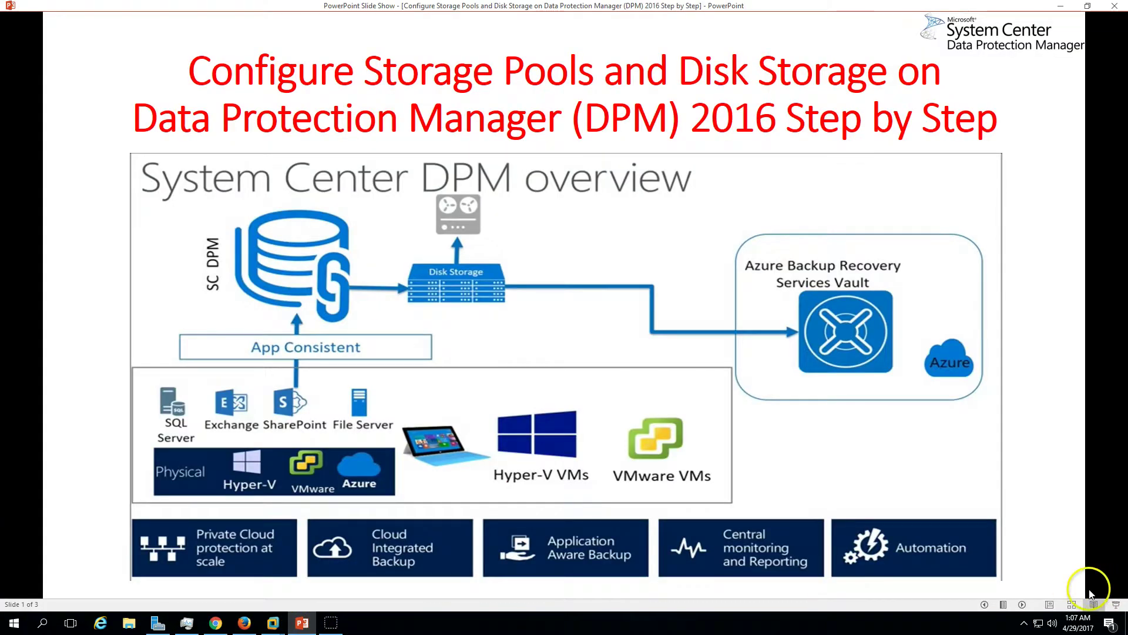
pyautogui.click(1023, 604)
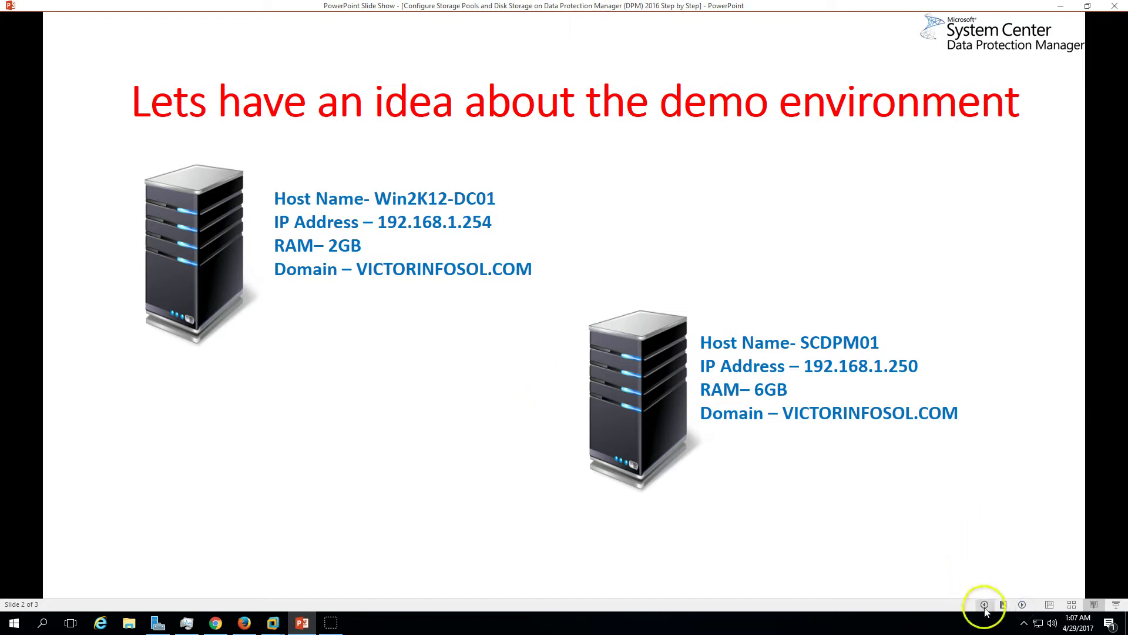
pyautogui.click(1022, 604)
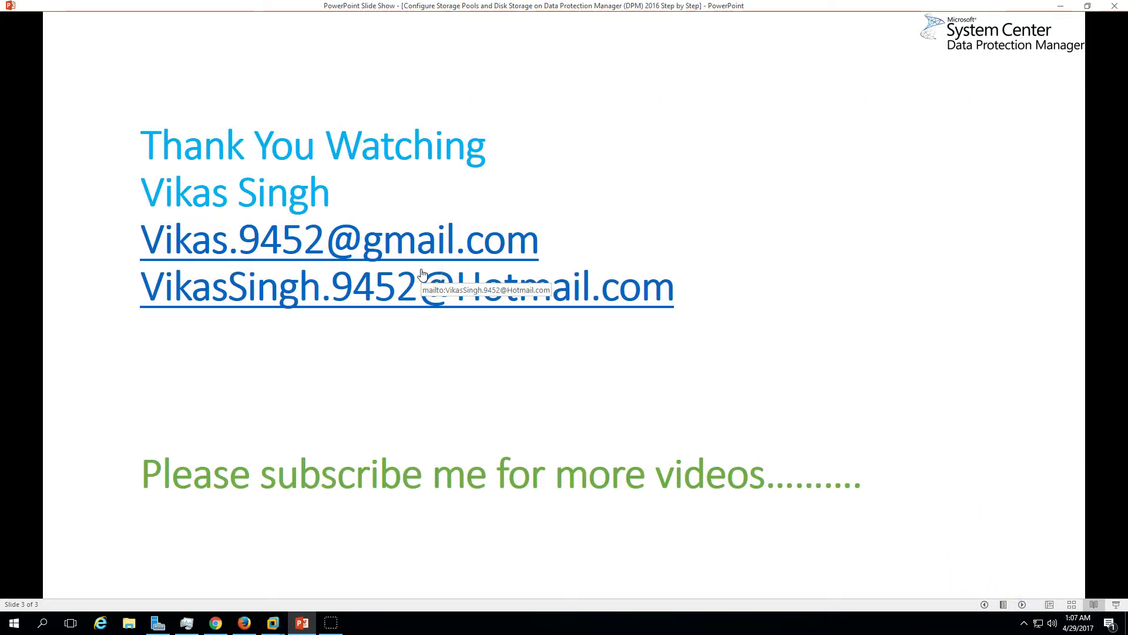